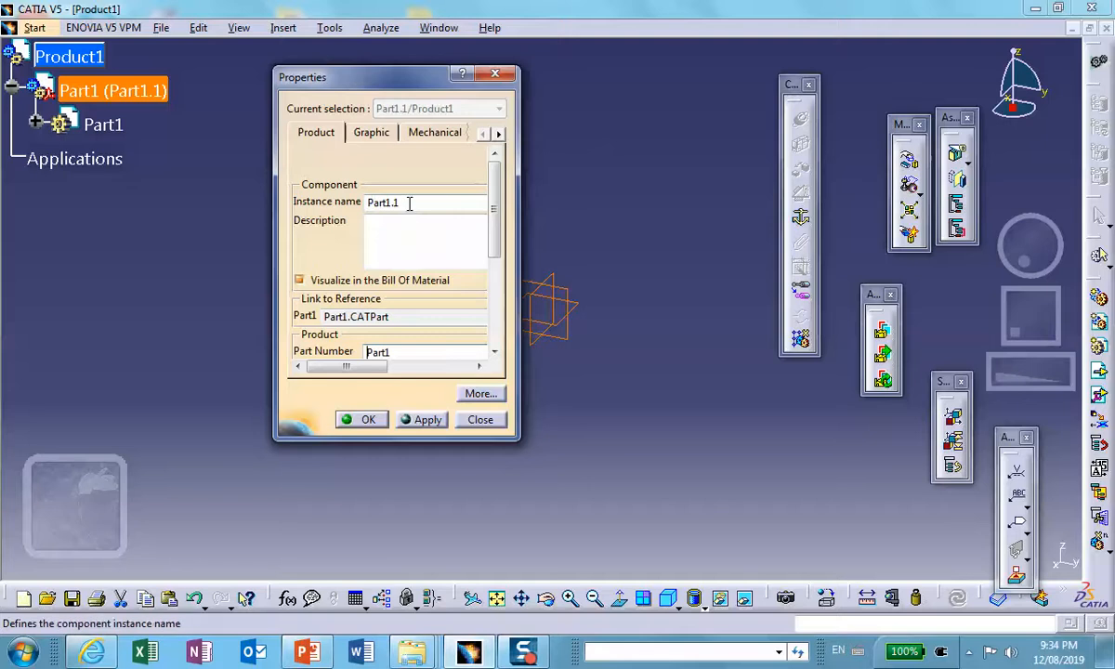
Step: Set both the instance name and the part number of the Part1 component to steel-beam
{"action": "left_click_drag", "start_coordinate": [390, 204], "coordinate": [348, 211]}
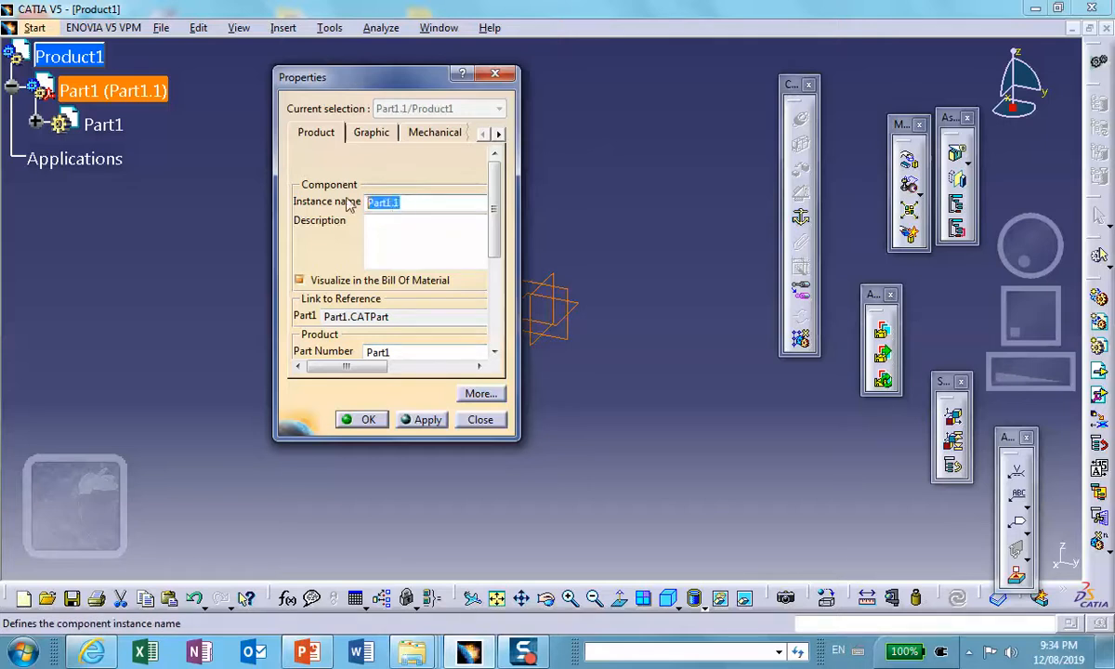
{"action": "type", "text": "steel"}
{"action": "left_click", "coordinate": [406, 352]}
{"action": "left_click_drag", "start_coordinate": [406, 351], "coordinate": [319, 349]}
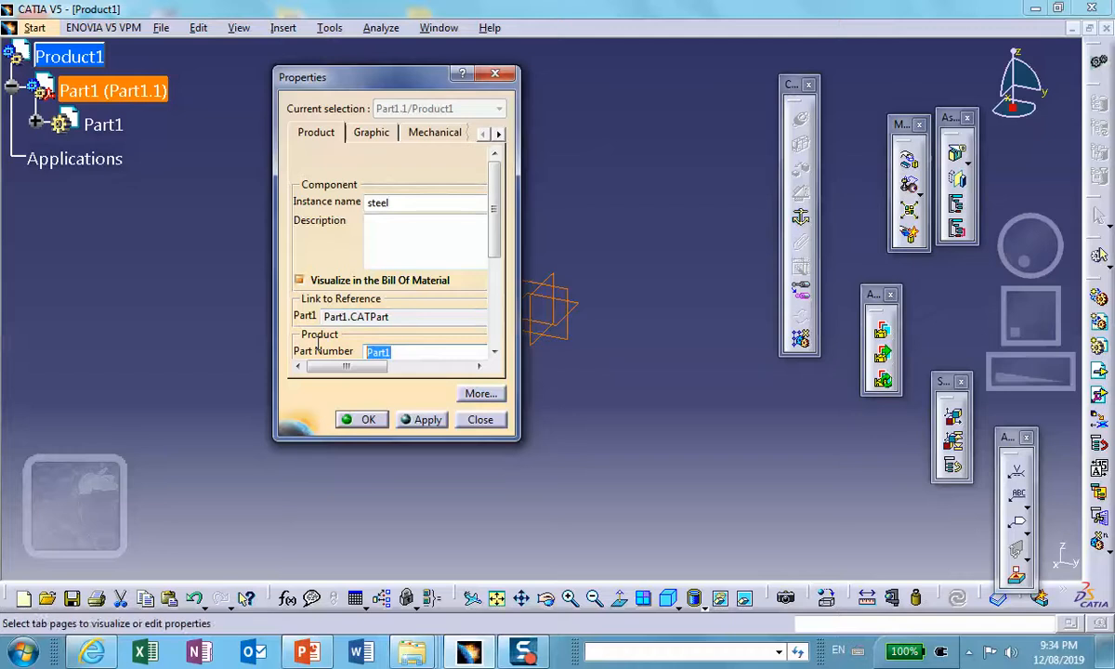
{"action": "type", "text": "steel"}
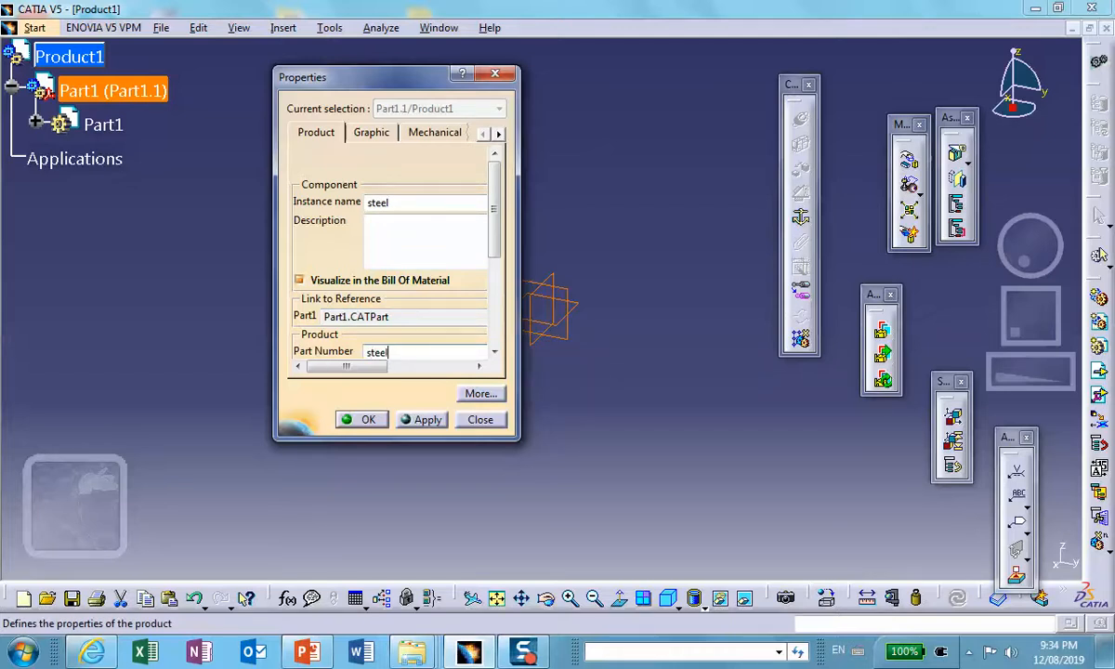
{"action": "left_click", "coordinate": [404, 203]}
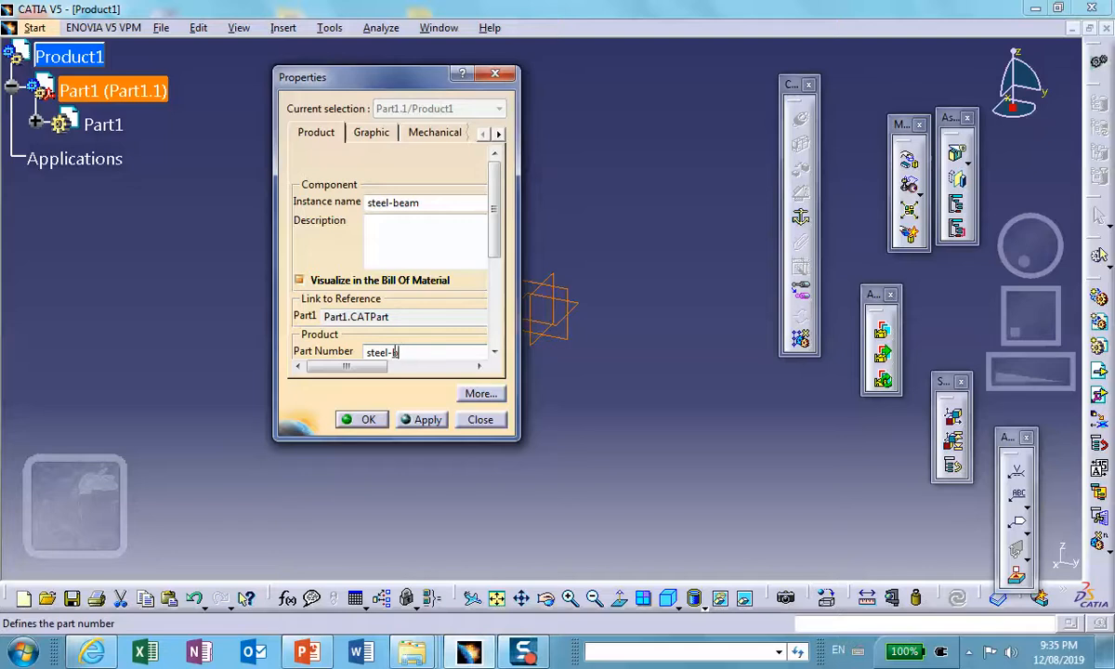
{"action": "left_click", "coordinate": [365, 420]}
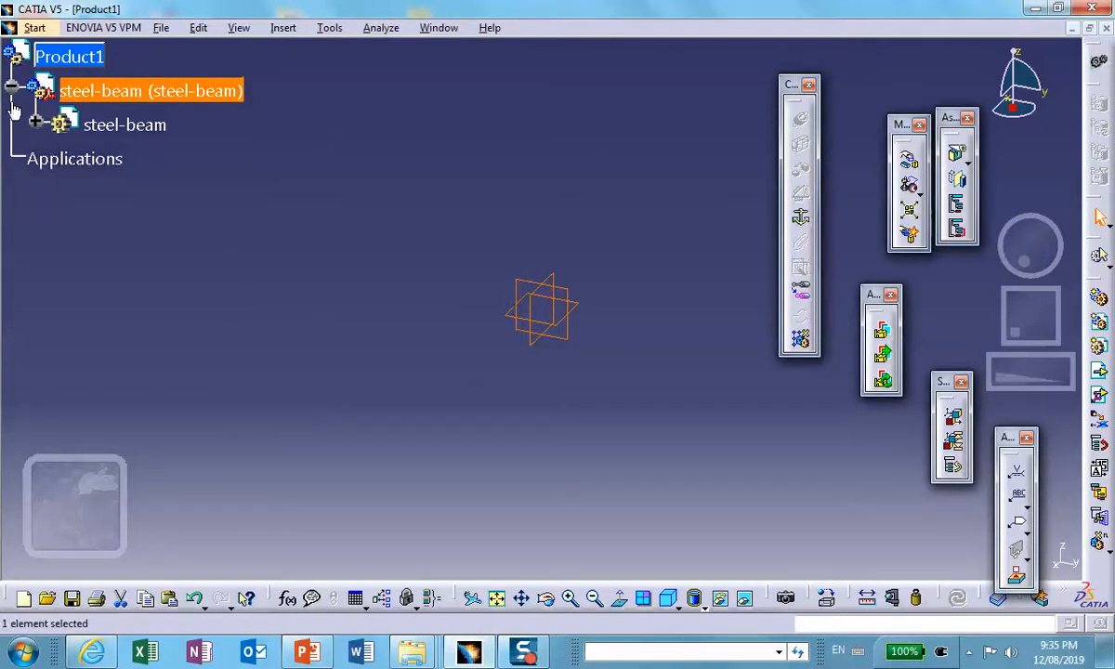
Step: Activate the steel-beam part for editing and start a sketch on its zx plane
{"action": "left_click", "coordinate": [35, 122]}
{"action": "double_click", "coordinate": [124, 124]}
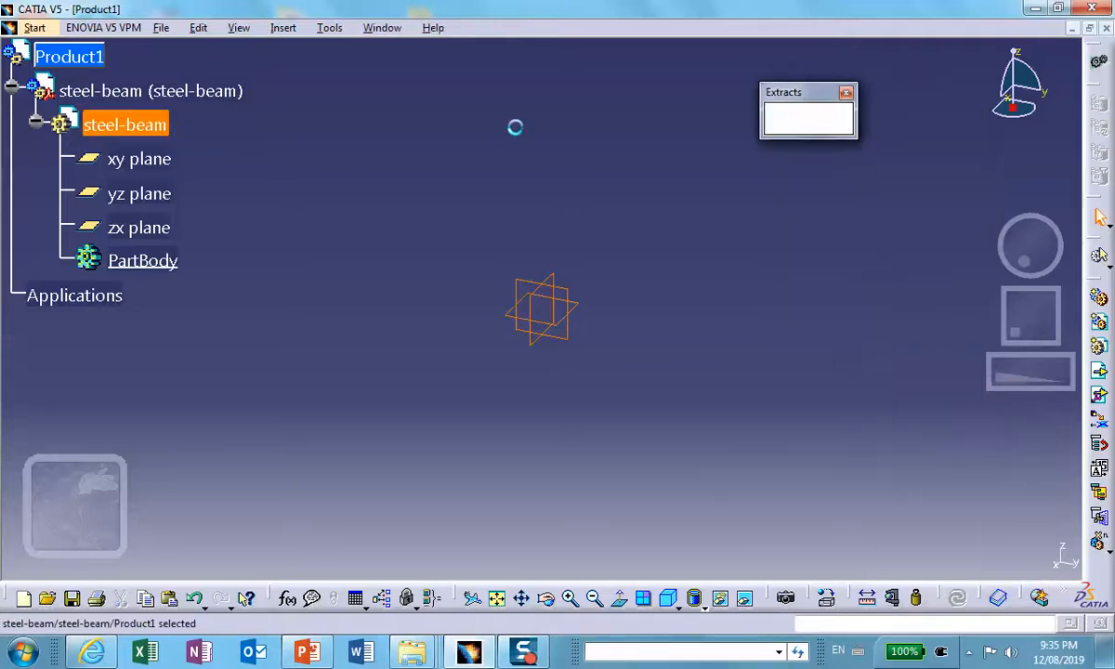
{"action": "left_click", "coordinate": [568, 283]}
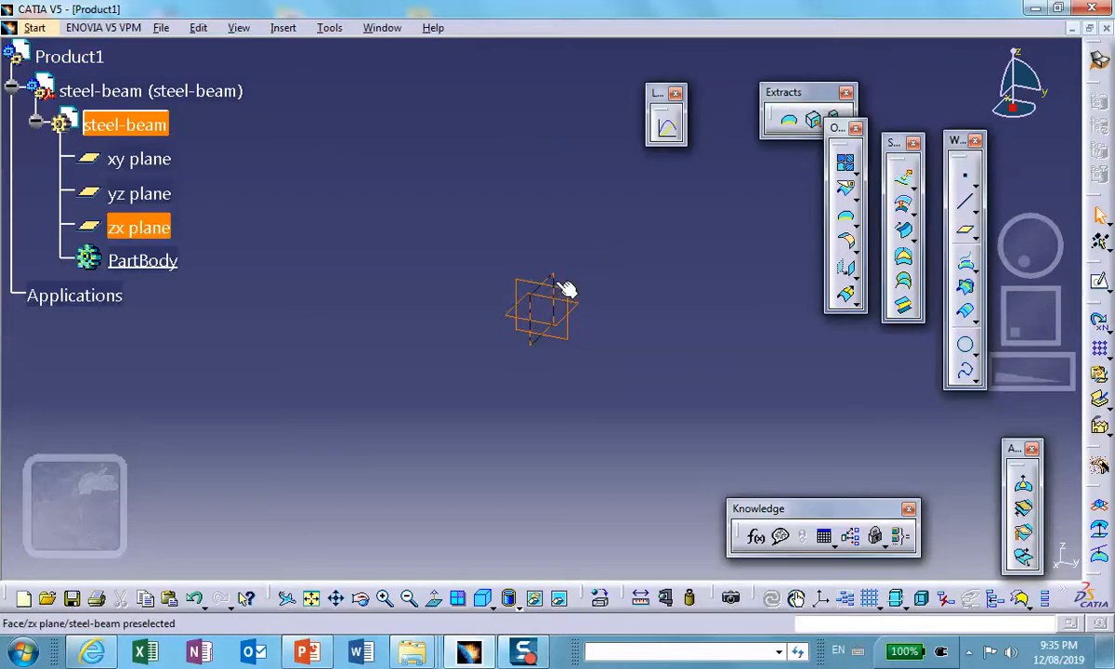
{"action": "left_click", "coordinate": [1101, 285]}
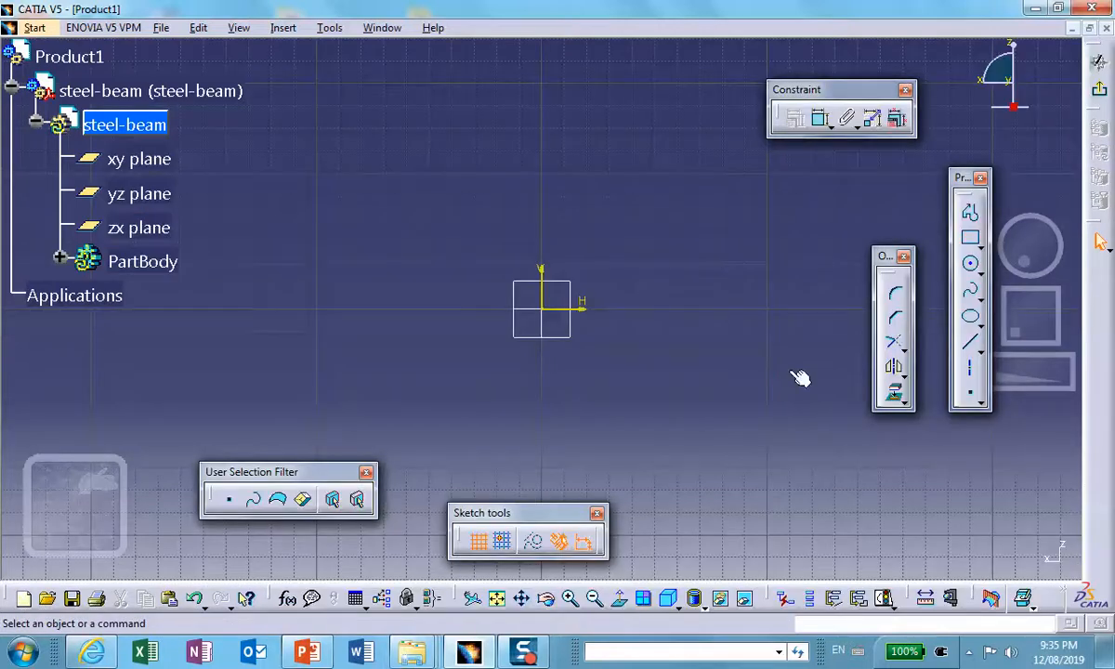
Step: Sketch a centered rectangle about 0.85 in wide and 1.43 in high on the vertical axis, just below the origin
{"action": "left_click", "coordinate": [977, 244]}
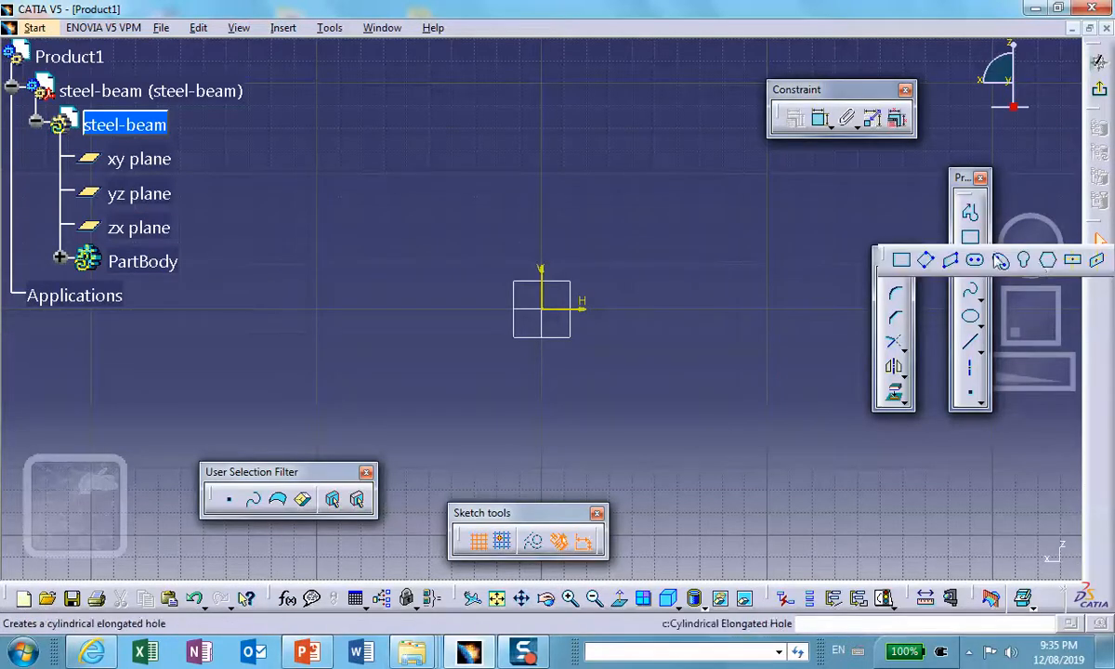
{"action": "left_click", "coordinate": [1072, 259]}
{"action": "left_click", "coordinate": [542, 356]}
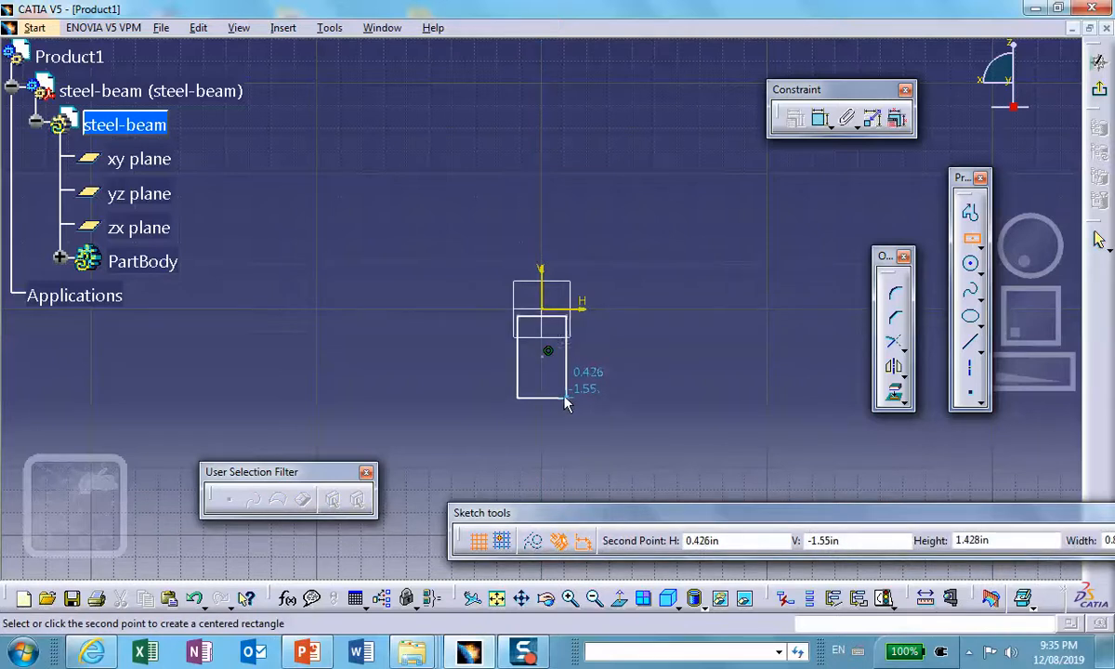
{"action": "left_click", "coordinate": [567, 399]}
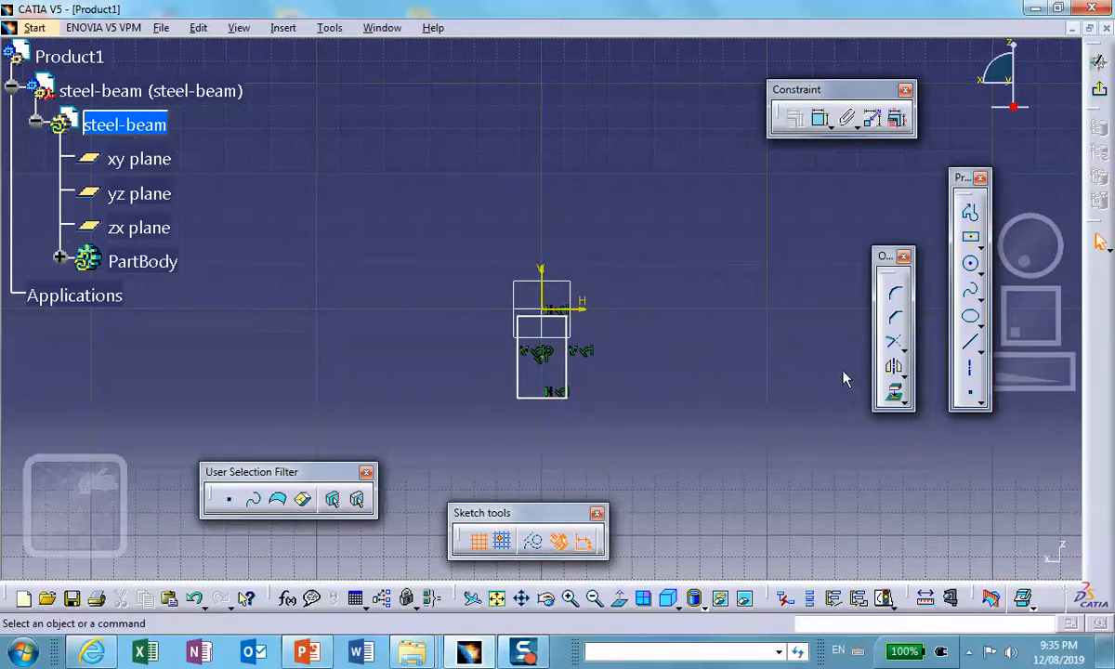
Step: Apply a coincidence constraint between the rectangle's top edge and the sketch's horizontal axis
{"action": "left_click", "coordinate": [534, 316]}
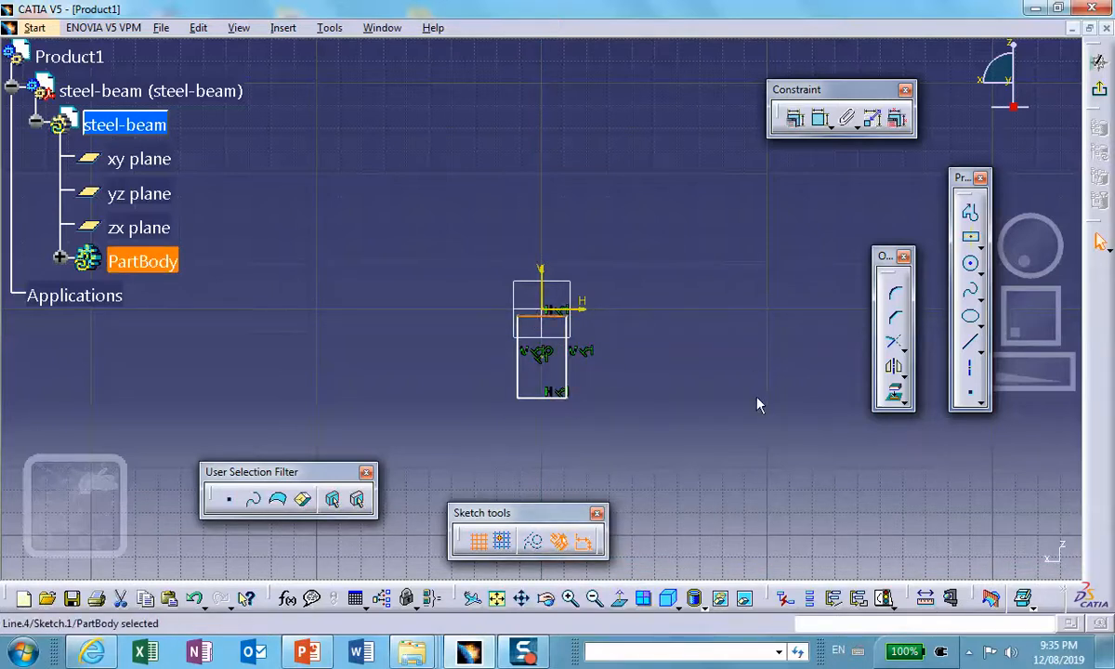
{"action": "left_click", "coordinate": [578, 307], "text": "ctrl"}
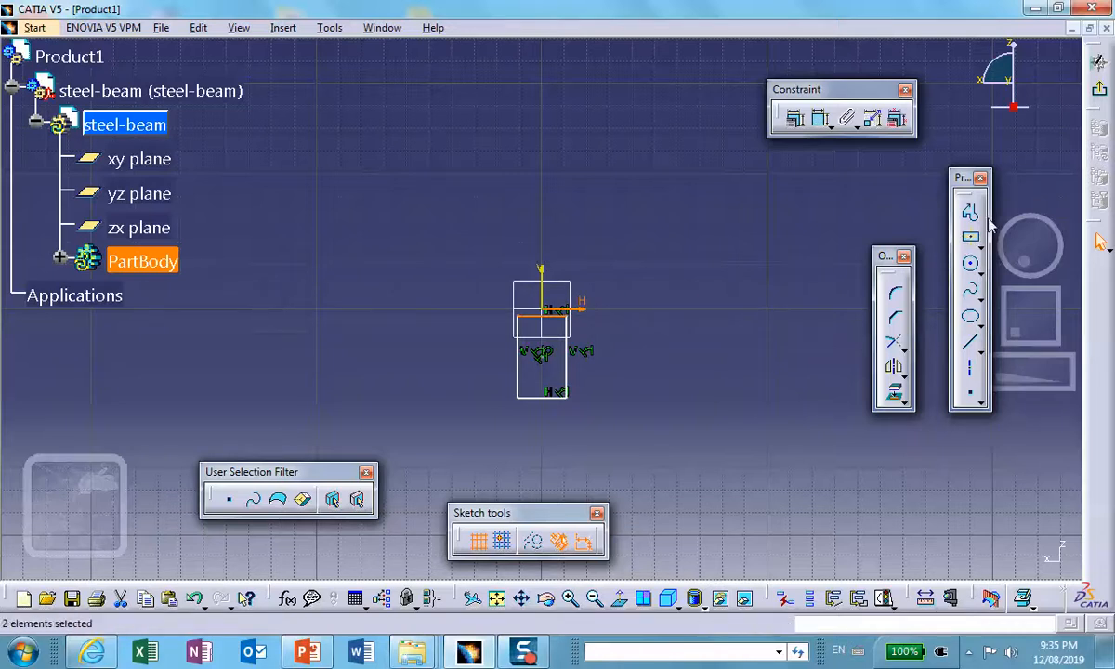
{"action": "left_click", "coordinate": [794, 118]}
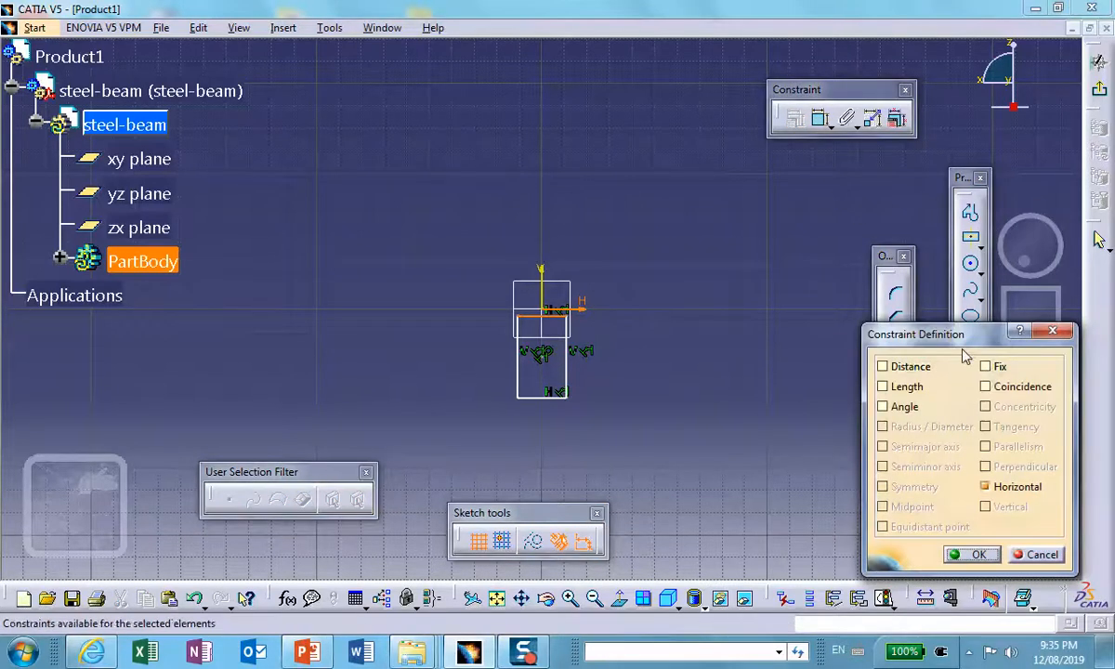
{"action": "left_click", "coordinate": [985, 385]}
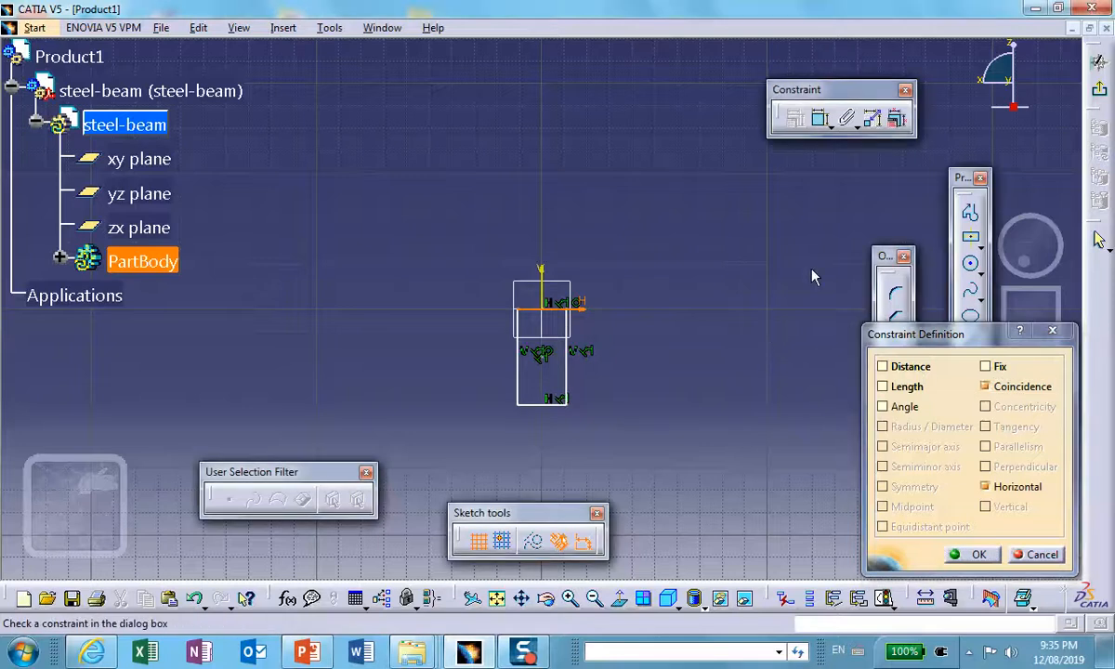
{"action": "left_click", "coordinate": [971, 554]}
Step: Dimension the rectangle's right side and set its height to 2 in
{"action": "left_click", "coordinate": [819, 123]}
{"action": "left_click", "coordinate": [570, 379]}
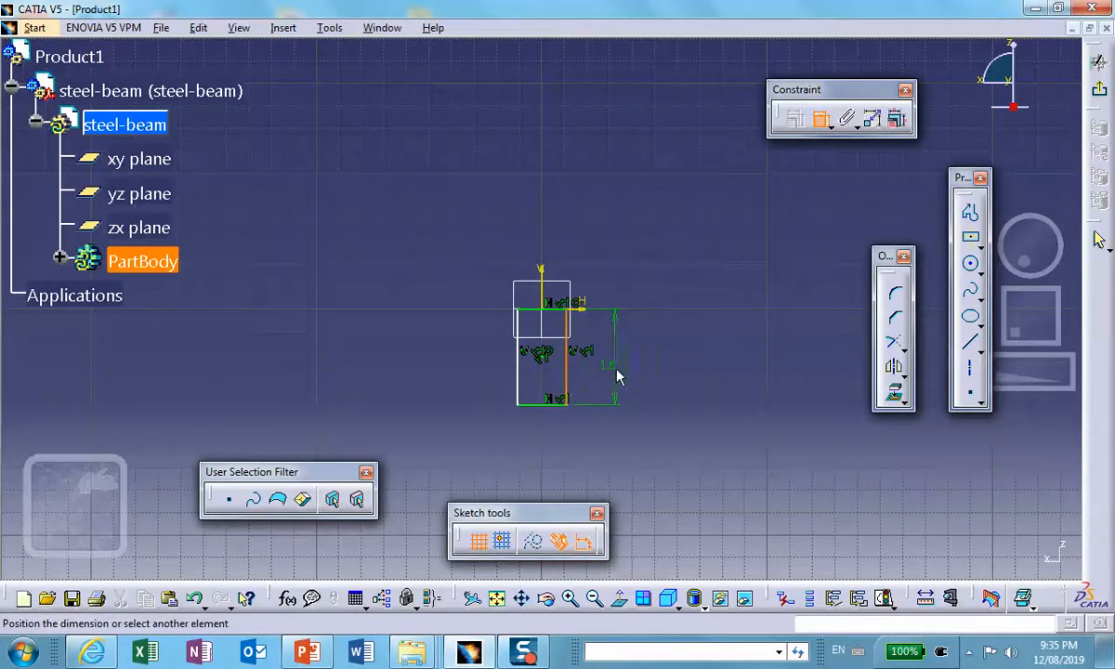
{"action": "left_click", "coordinate": [620, 376]}
{"action": "double_click", "coordinate": [619, 375]}
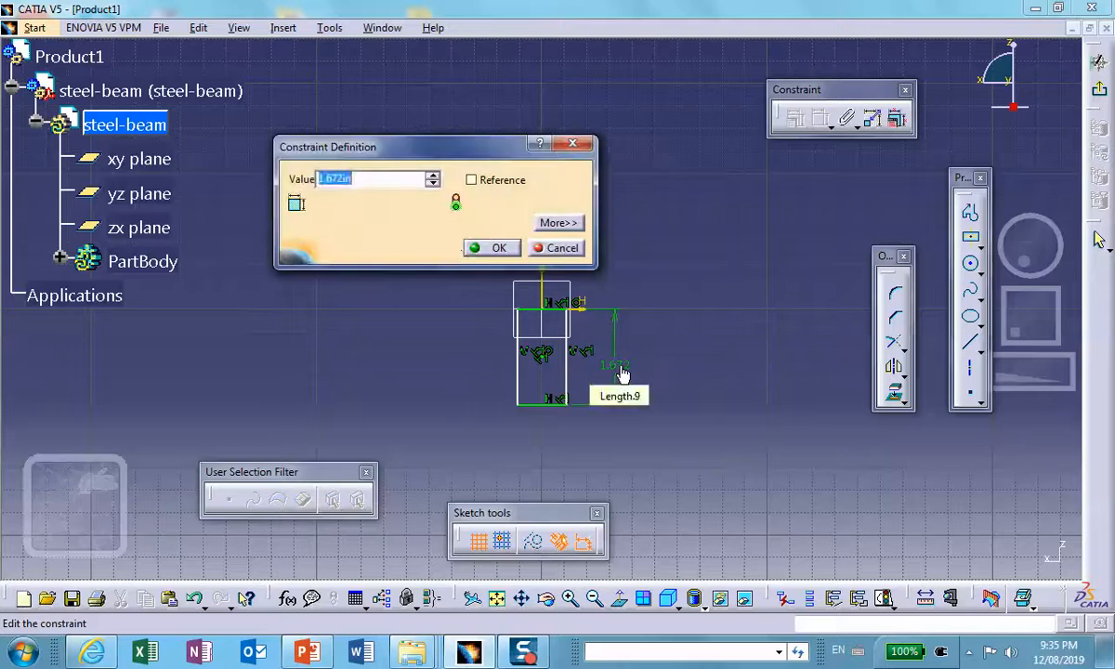
{"action": "type", "text": "2in"}
{"action": "left_click", "coordinate": [483, 248]}
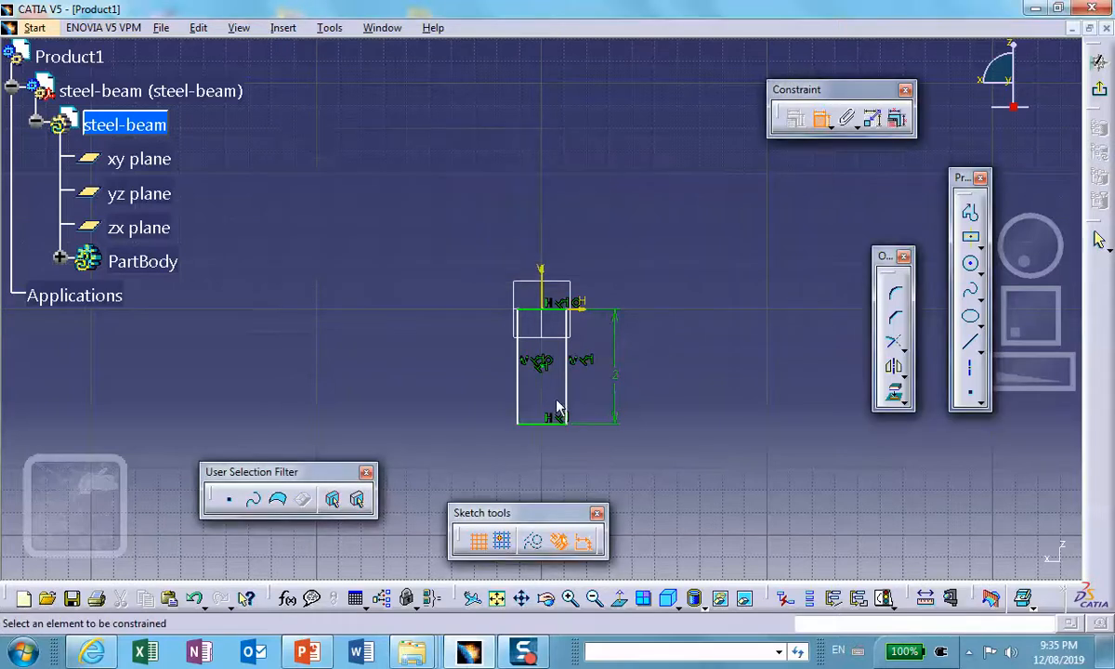
Step: Dimension the rectangle's bottom edge, set its width to 1 in, and exit the sketch
{"action": "left_click", "coordinate": [542, 423]}
{"action": "left_click", "coordinate": [541, 448]}
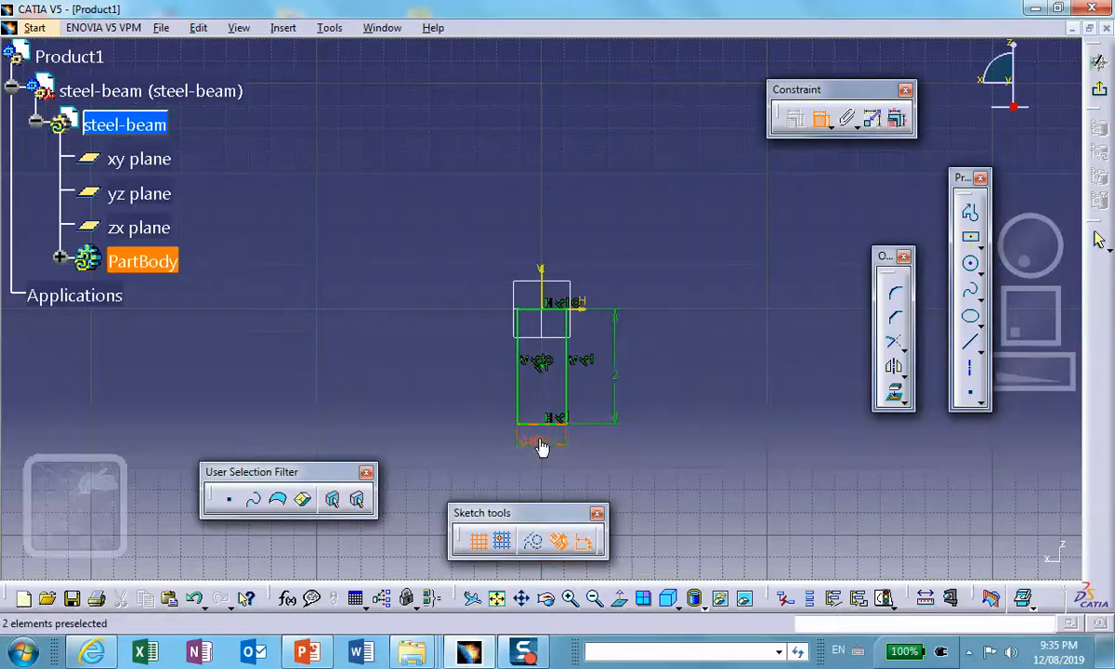
{"action": "double_click", "coordinate": [543, 448]}
{"action": "type", "text": "1in"}
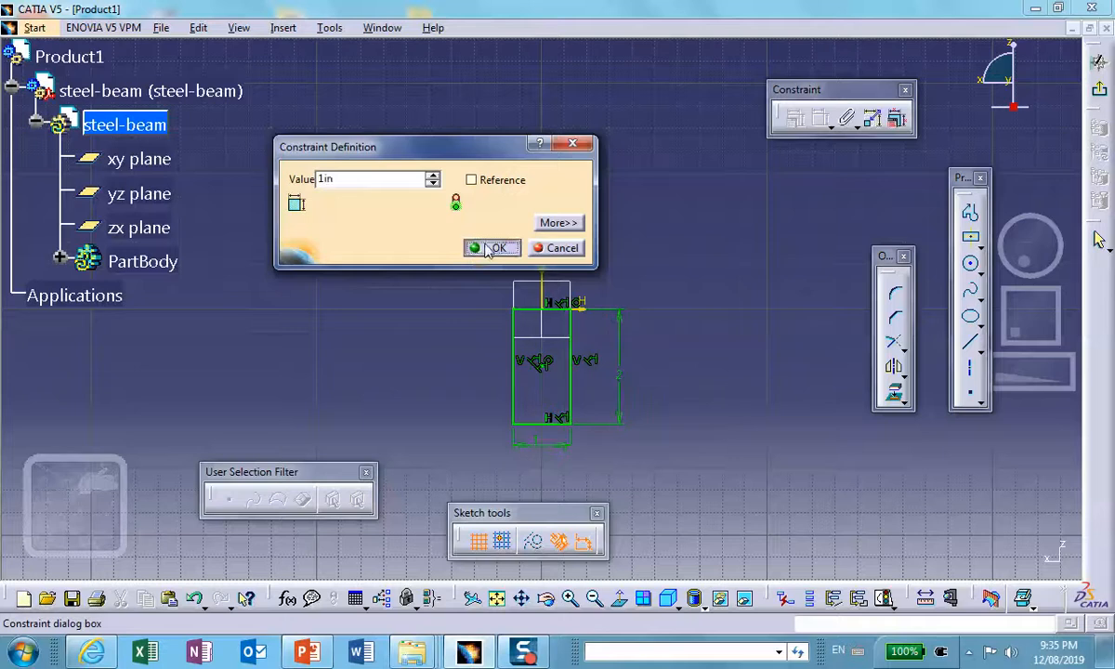
{"action": "left_click", "coordinate": [490, 248]}
{"action": "left_click", "coordinate": [1098, 60]}
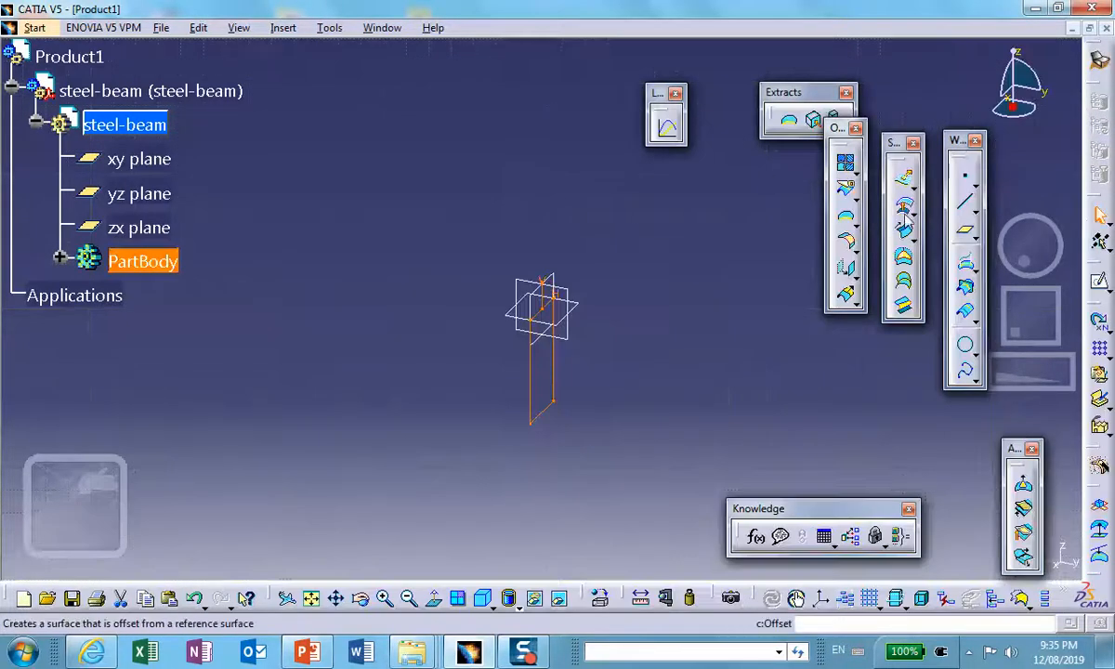
Step: Switch to the Part Design workbench and pad the rectangle sketch to a length of 10 in
{"action": "left_click", "coordinate": [1098, 61]}
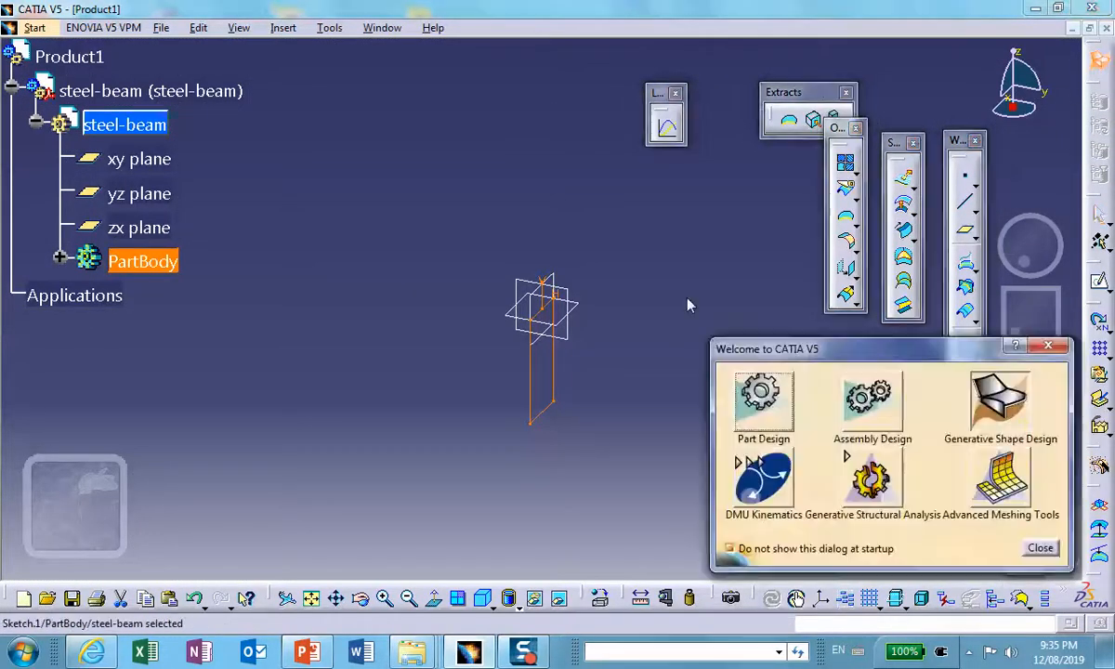
{"action": "left_click", "coordinate": [745, 399]}
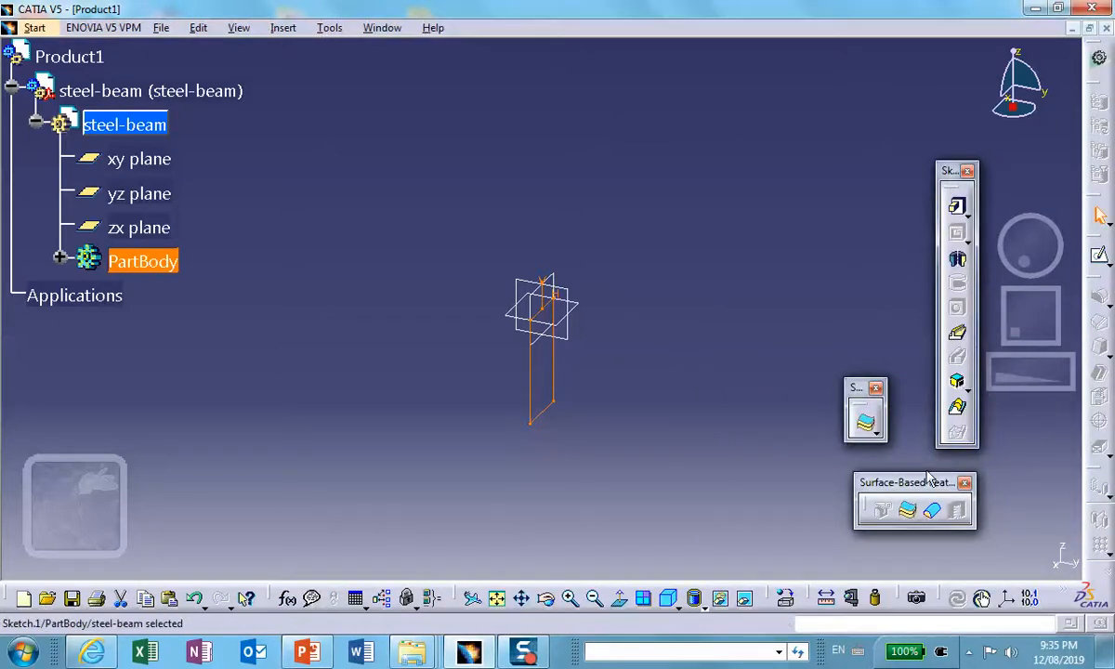
{"action": "left_click", "coordinate": [958, 209]}
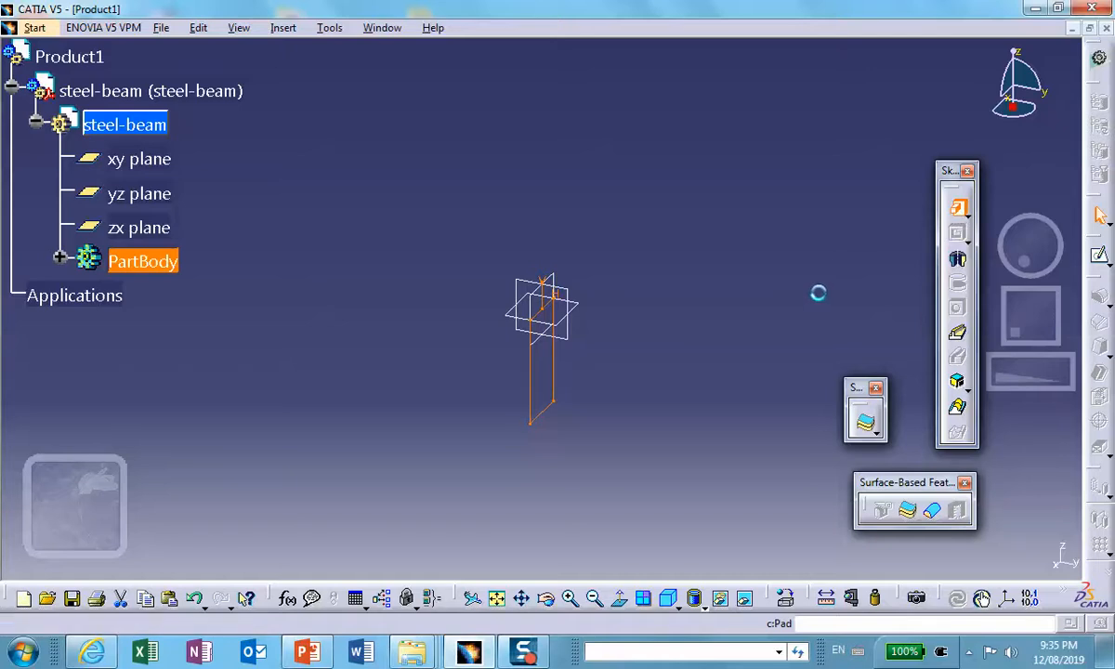
{"action": "type", "text": "1"}
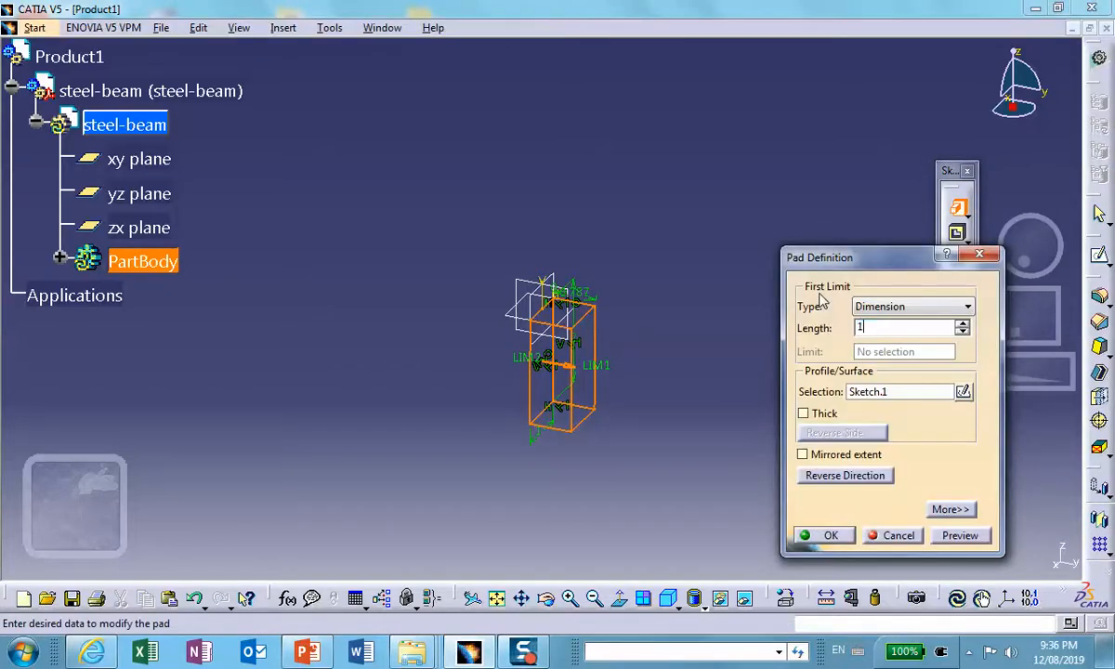
{"action": "type", "text": "0in"}
{"action": "left_click", "coordinate": [829, 535]}
{"action": "left_click", "coordinate": [680, 477]}
{"action": "middle_click_drag", "start_coordinate": [667, 475], "coordinate": [389, 420]}
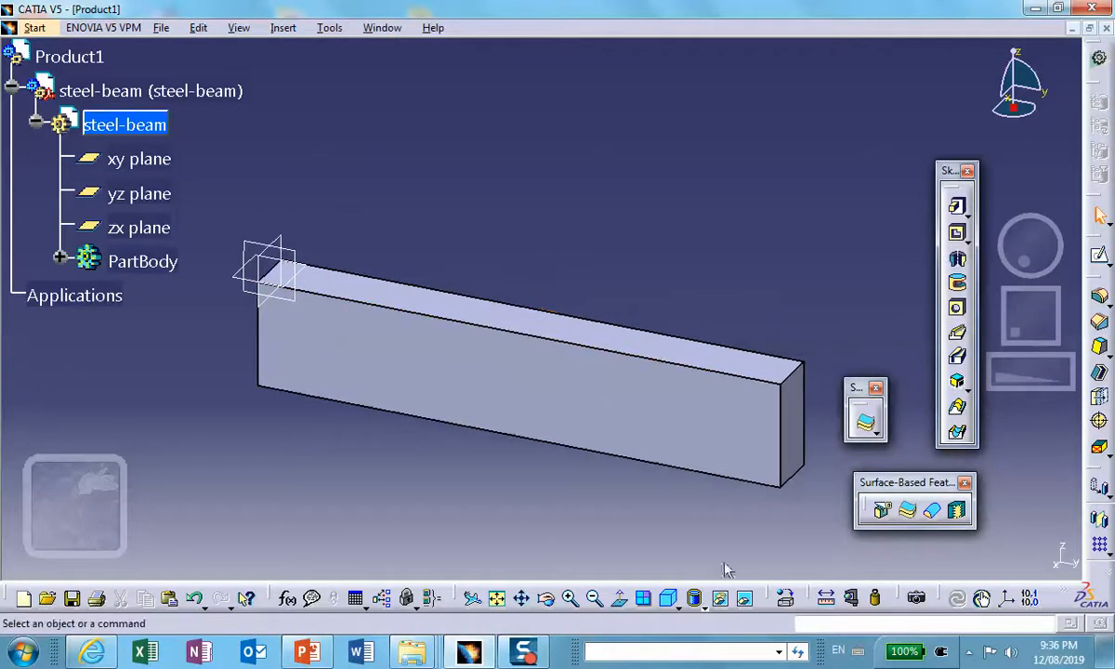
Step: Apply the Steel material from the metal catalog to the steel-beam part
{"action": "left_click", "coordinate": [786, 597]}
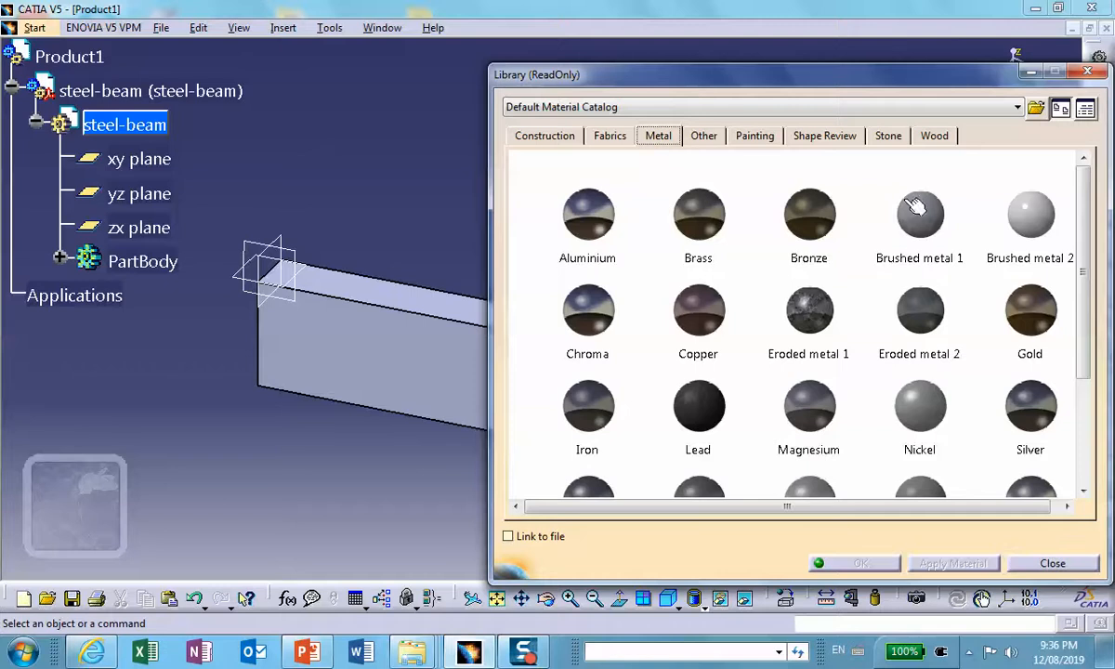
{"action": "scroll", "coordinate": [891, 260], "scroll_direction": "down", "scroll_amount": 3}
{"action": "left_click", "coordinate": [603, 319]}
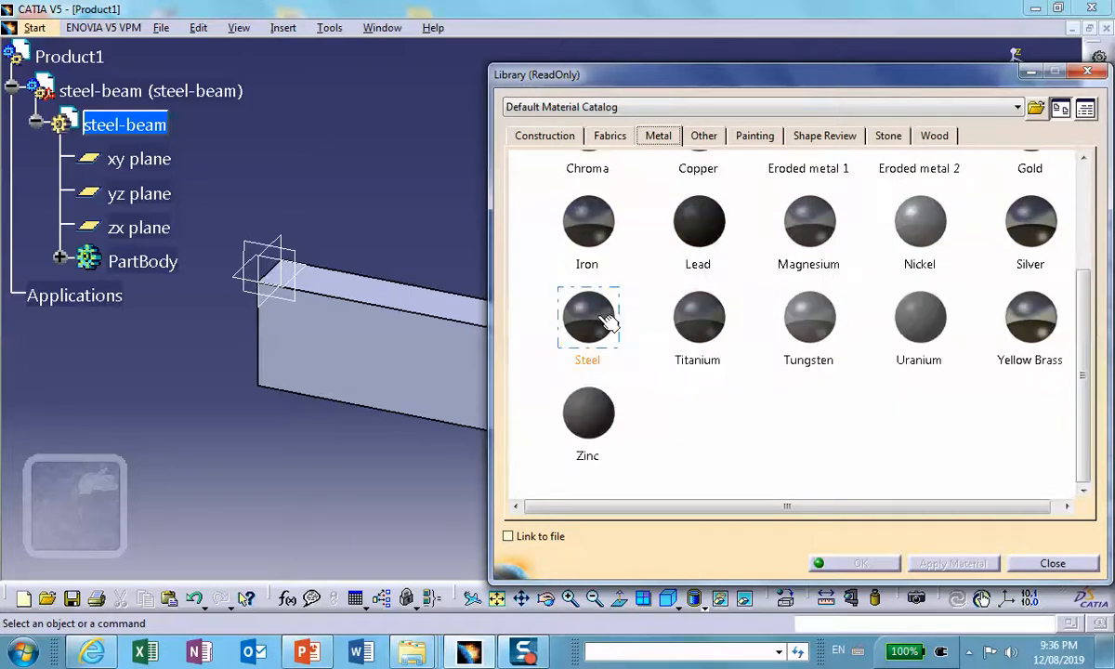
{"action": "left_click", "coordinate": [111, 125]}
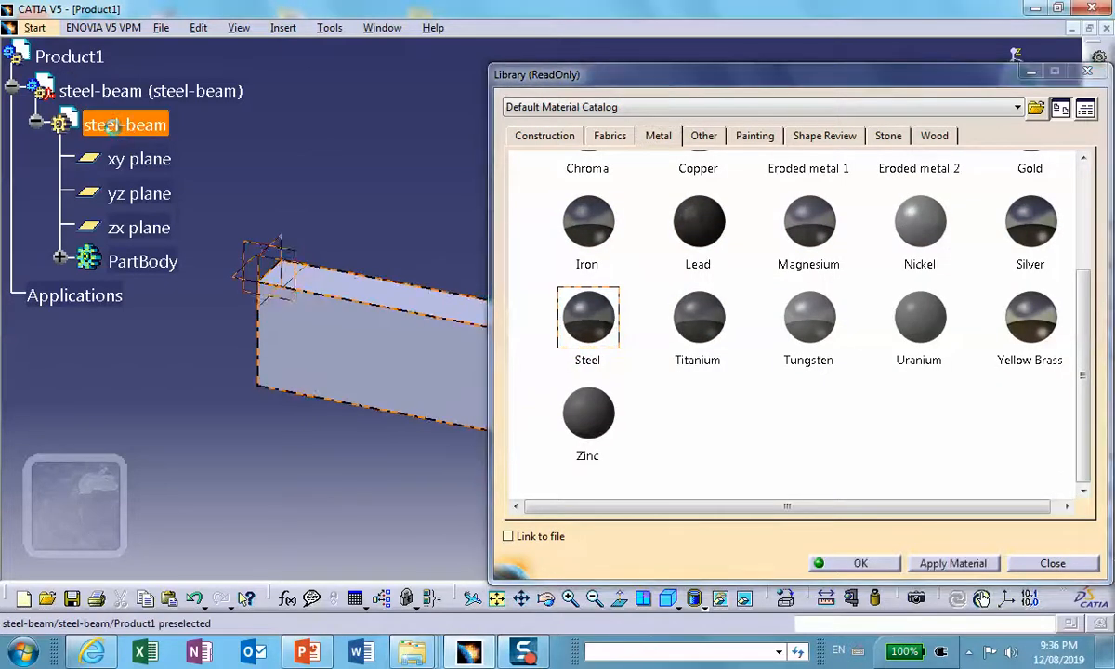
{"action": "left_click", "coordinate": [859, 562]}
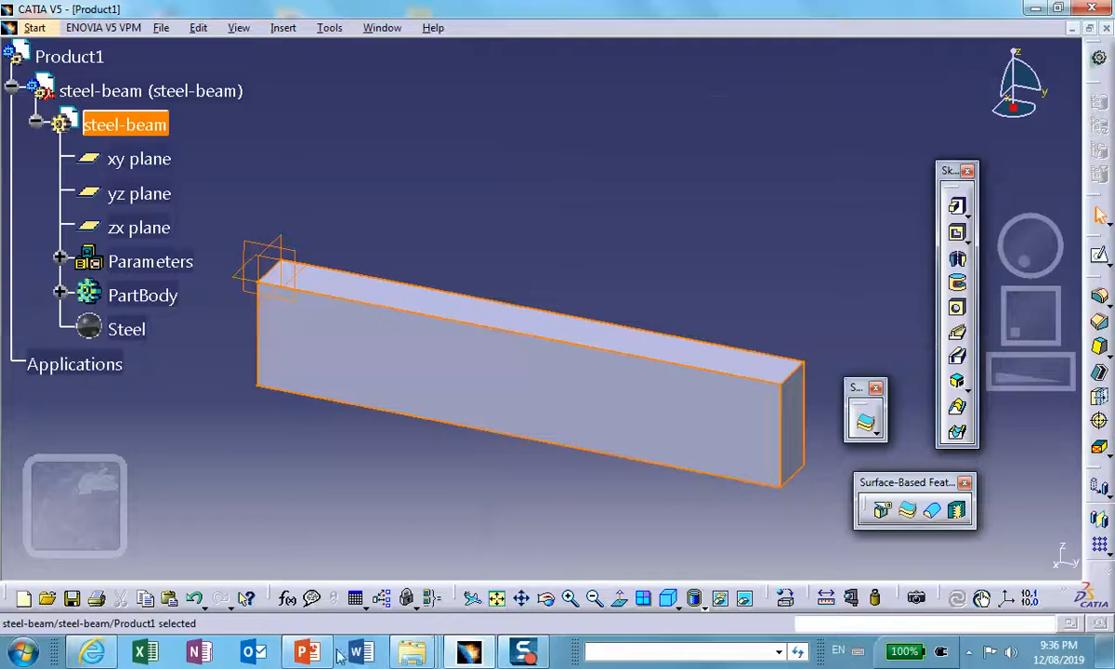
Step: Switch to the PowerPoint slide show, examine the aluminum-steel beam's dimensions, material properties and moment on the last slide, and return to CATIA
{"action": "mouse_move", "coordinate": [306, 653]}
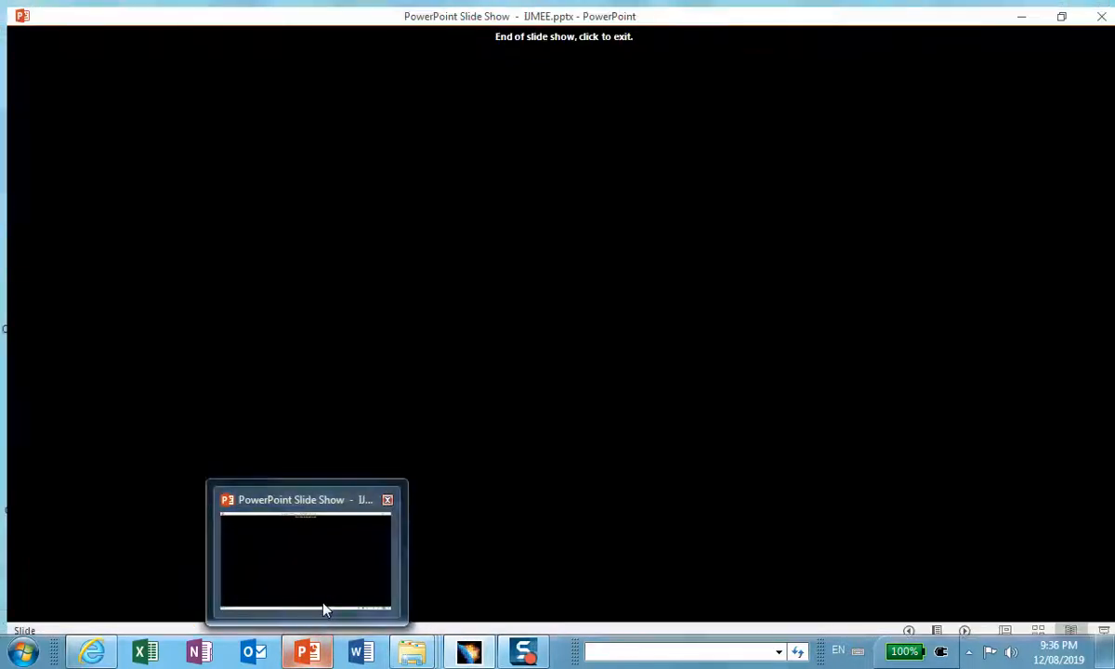
{"action": "left_click", "coordinate": [325, 610]}
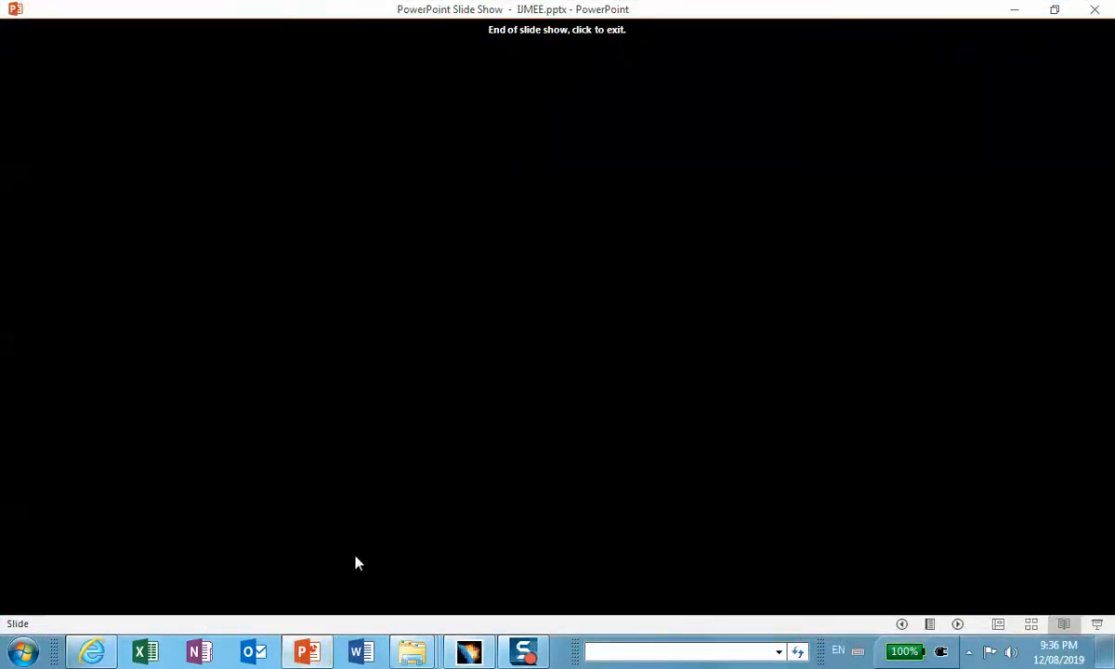
{"action": "scroll", "coordinate": [355, 526], "scroll_direction": "up", "scroll_amount": 3}
{"action": "scroll", "coordinate": [356, 526], "scroll_direction": "down", "scroll_amount": 3}
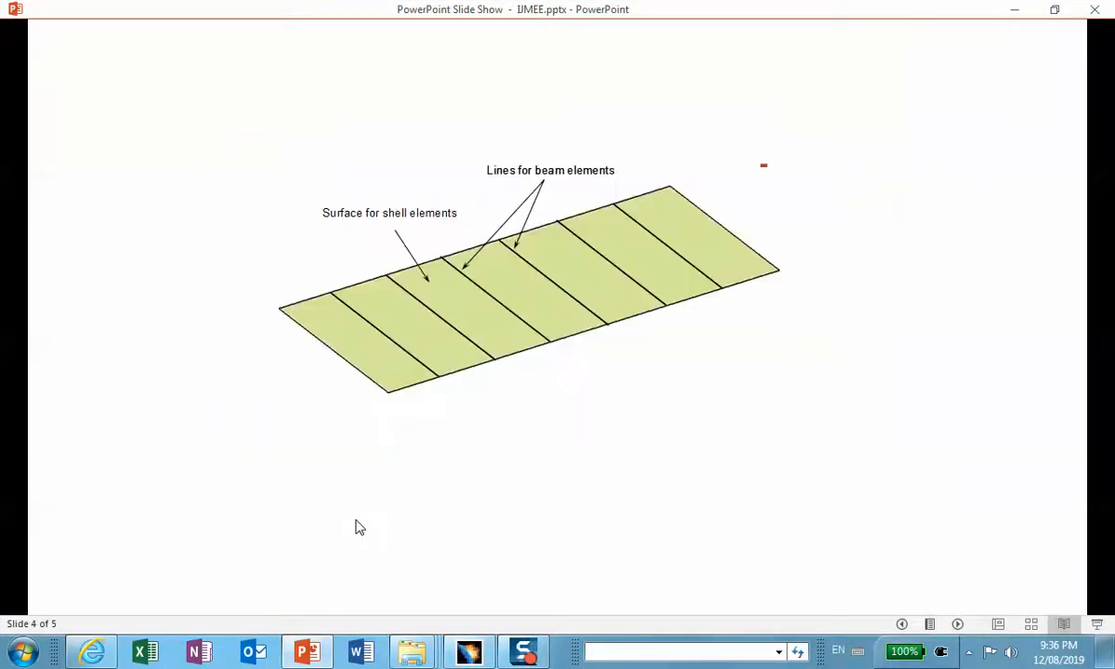
{"action": "scroll", "coordinate": [358, 527], "scroll_direction": "up", "scroll_amount": 1}
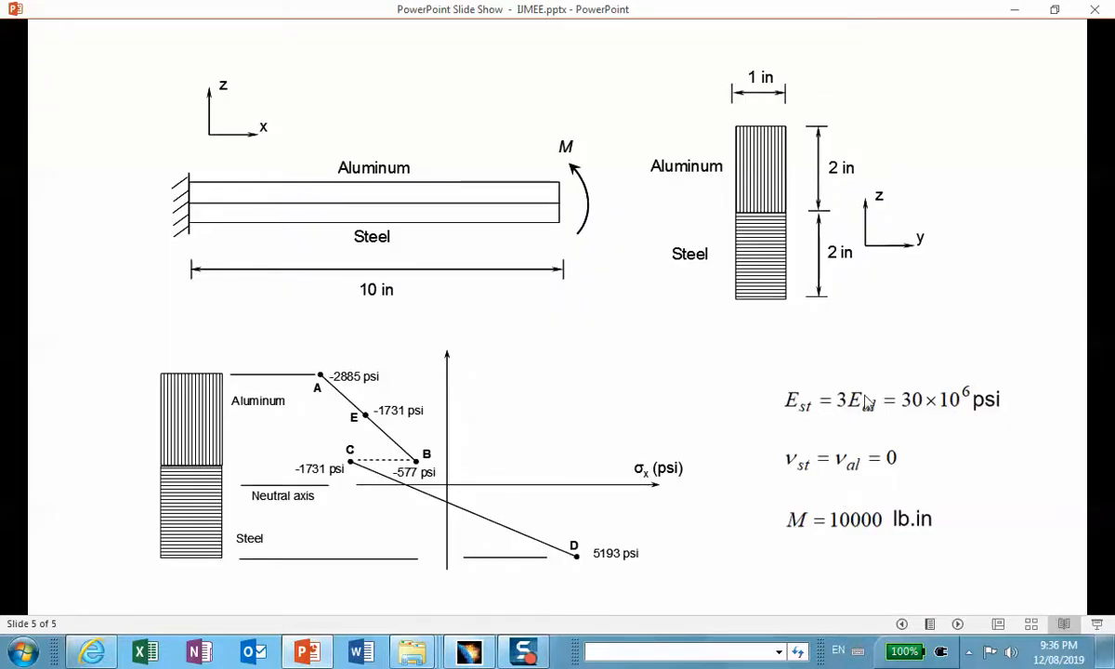
{"action": "left_click", "coordinate": [1014, 10]}
{"action": "left_click", "coordinate": [523, 164]}
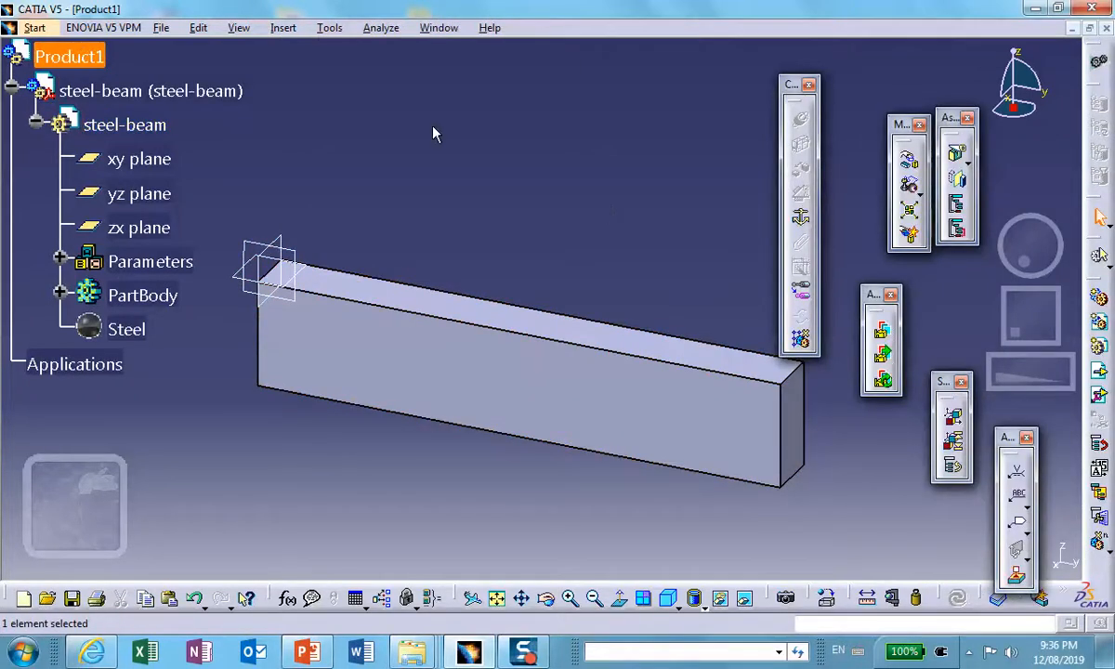
Step: Insert a new part into Product1, using the assembly's origin as the part's origin point
{"action": "left_click", "coordinate": [285, 29]}
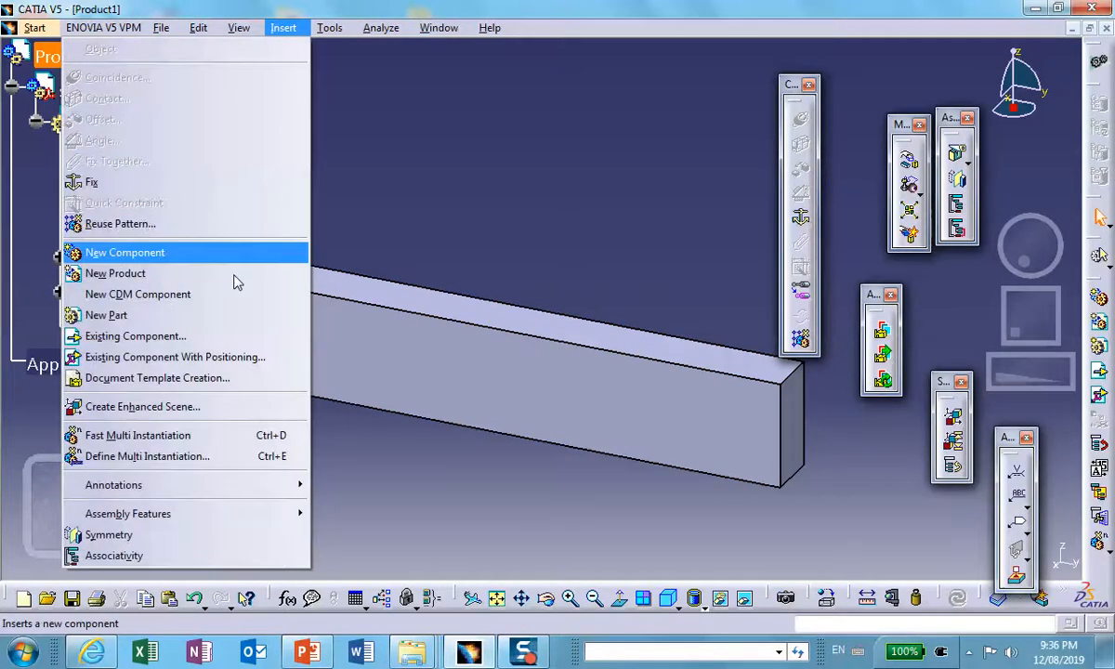
{"action": "left_click", "coordinate": [171, 314]}
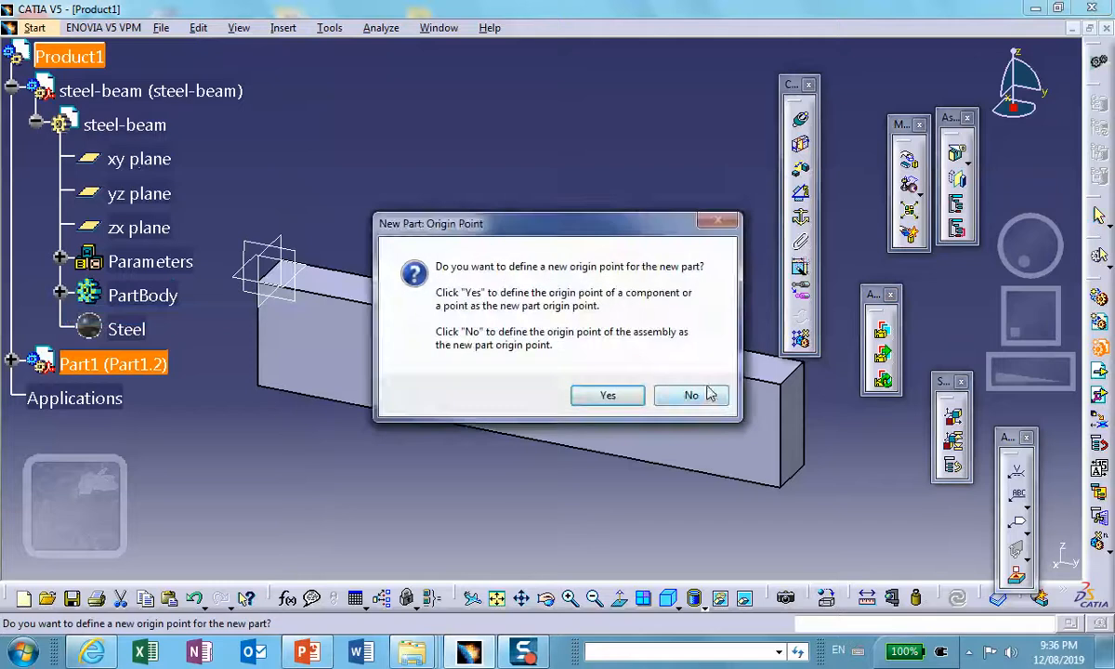
{"action": "left_click", "coordinate": [691, 395]}
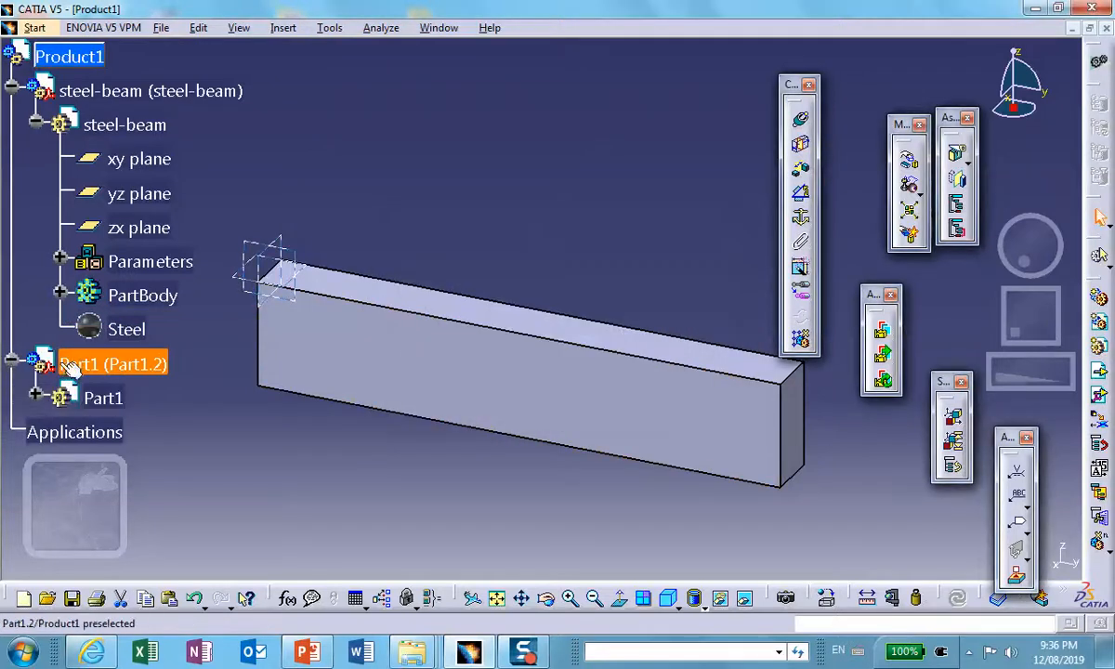
Step: Rename the new part, setting both its instance name and part number to aluminium-beam
{"action": "right_click", "coordinate": [80, 363]}
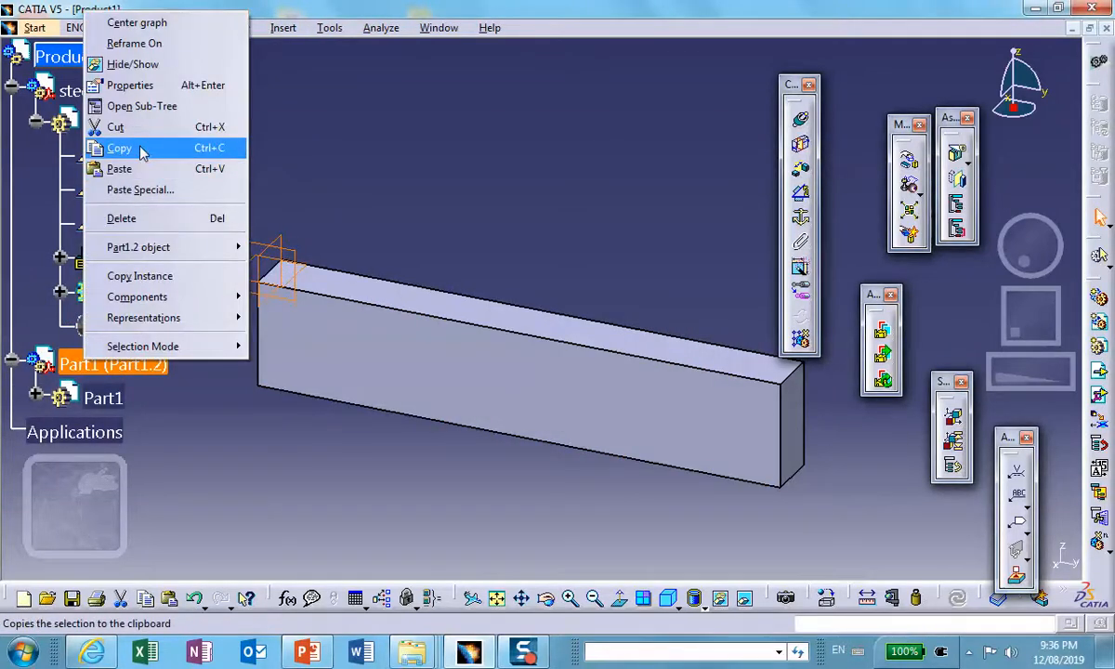
{"action": "left_click", "coordinate": [128, 84]}
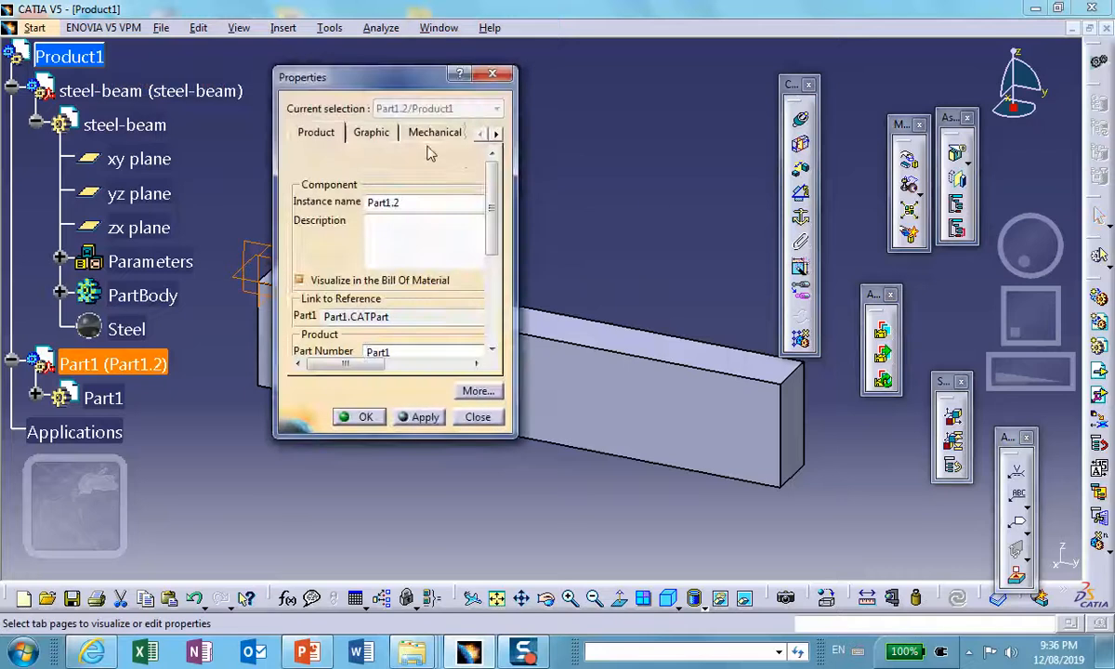
{"action": "left_click_drag", "start_coordinate": [414, 203], "coordinate": [267, 191]}
{"action": "type", "text": "aluminium-beam"}
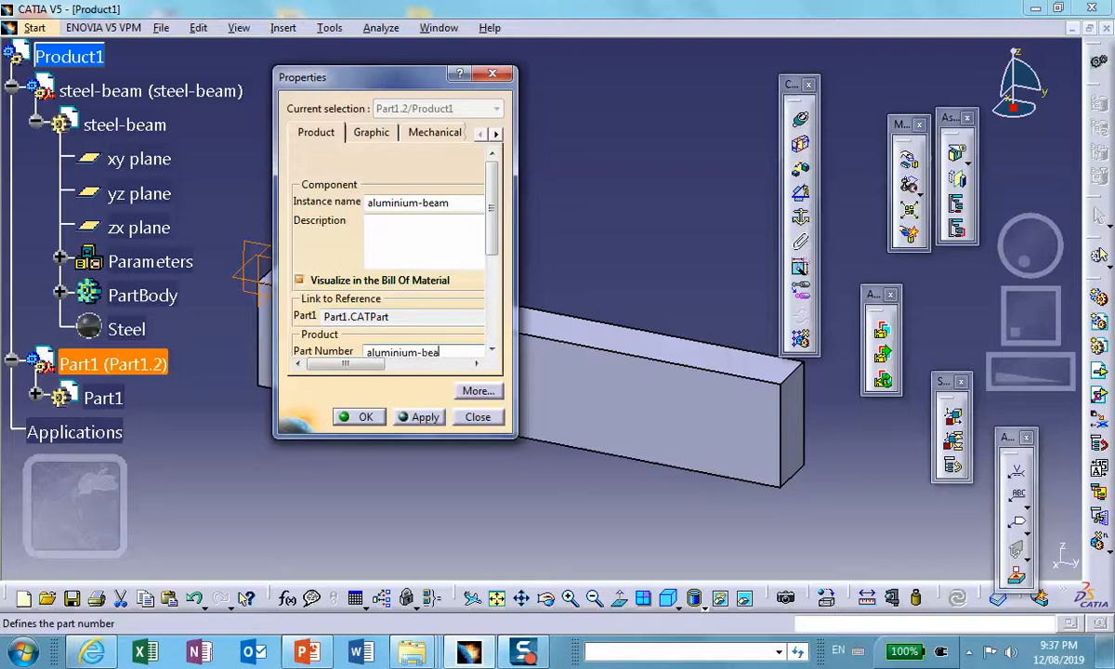
{"action": "left_click", "coordinate": [369, 416]}
{"action": "left_click", "coordinate": [375, 183]}
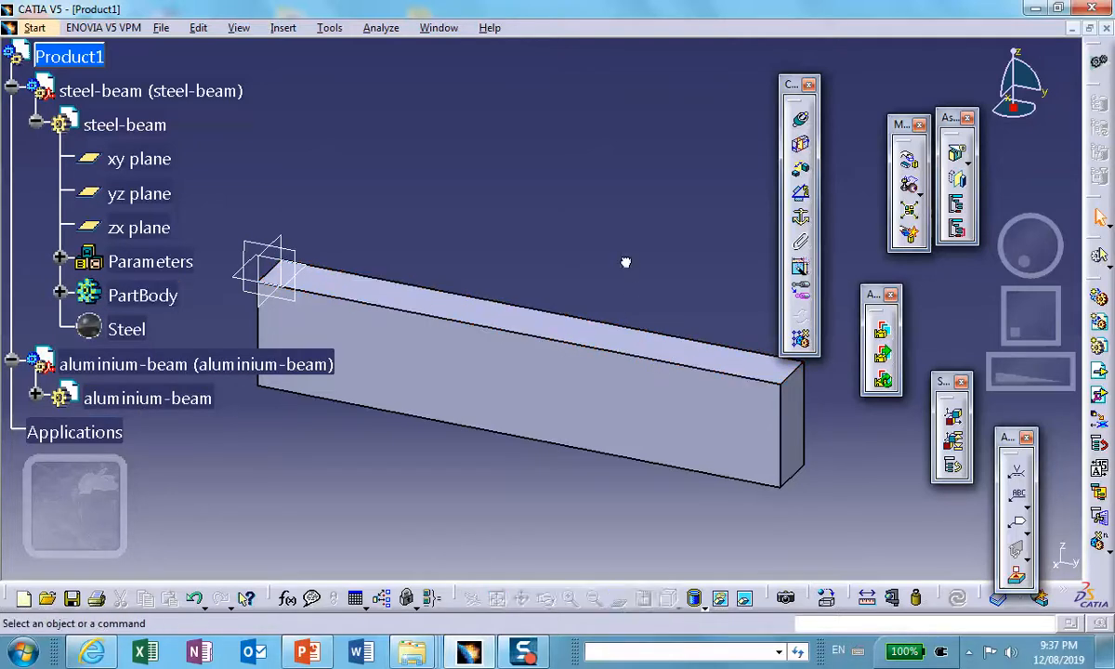
Step: Activate the aluminium-beam part for editing and open a sketch on the steel beam's top face
{"action": "left_click", "coordinate": [84, 399]}
{"action": "left_click", "coordinate": [35, 393]}
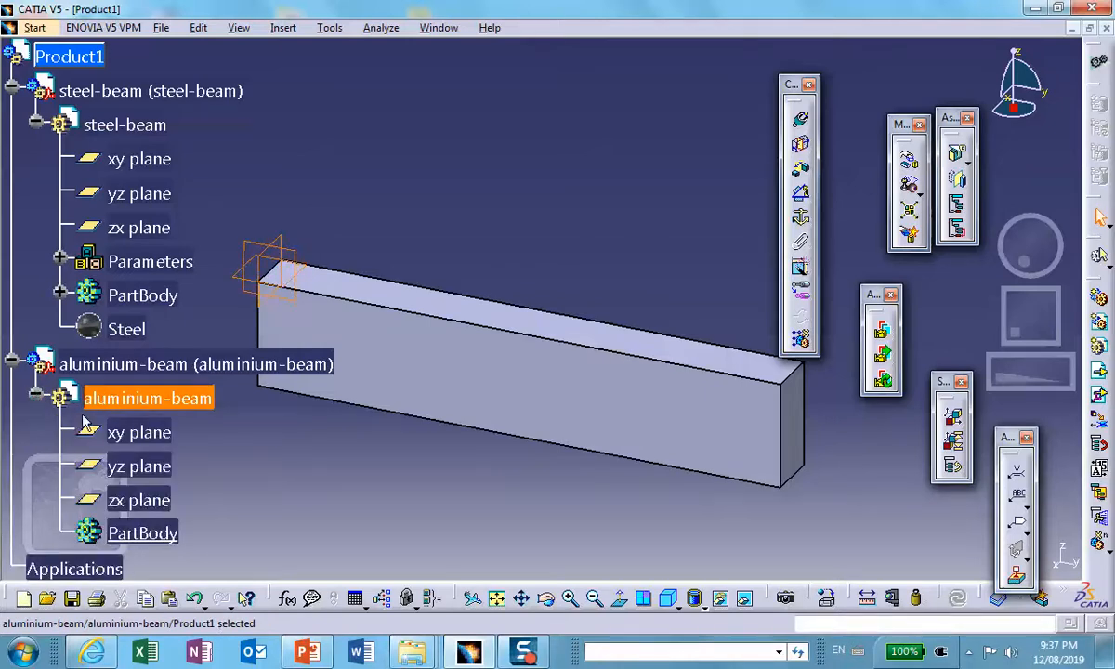
{"action": "double_click", "coordinate": [148, 397]}
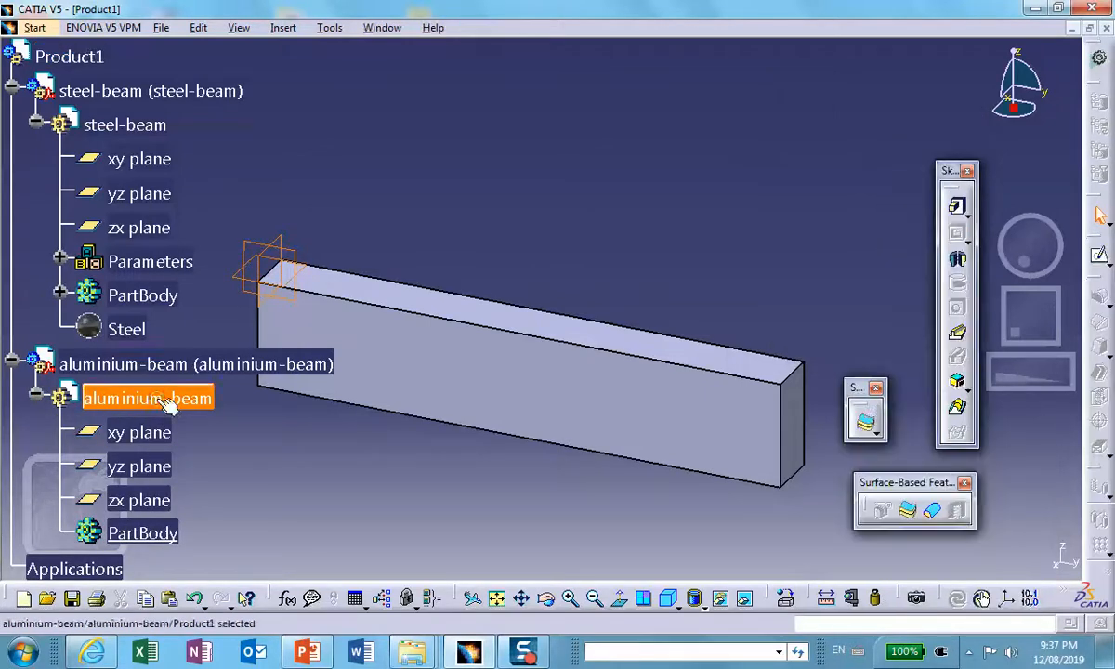
{"action": "left_click", "coordinate": [595, 334]}
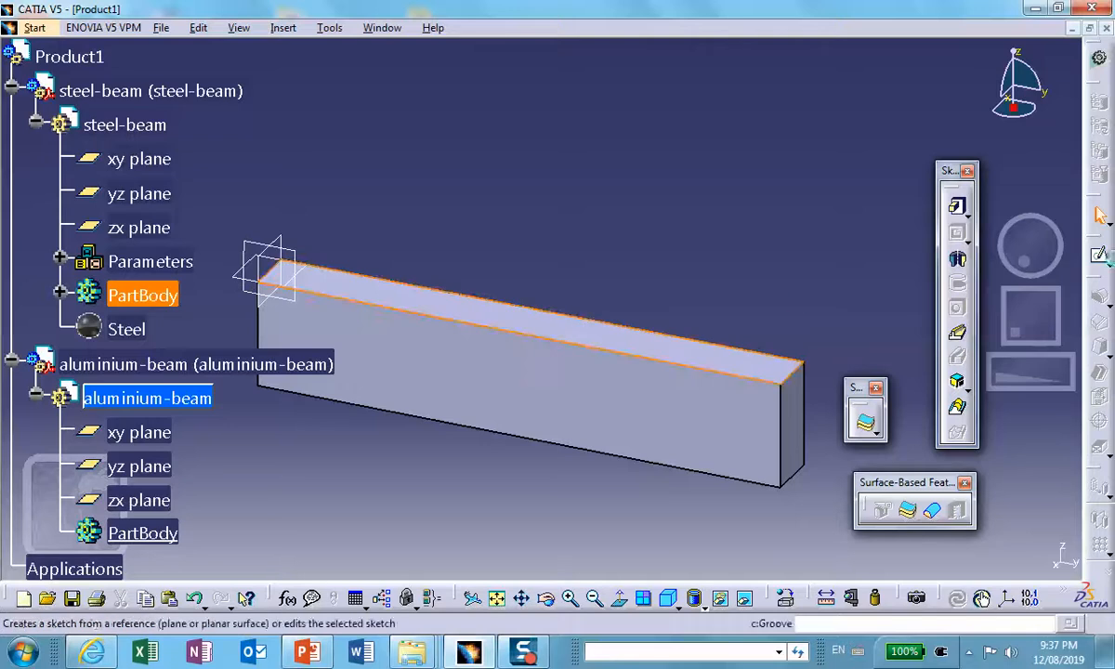
{"action": "left_click", "coordinate": [1101, 260]}
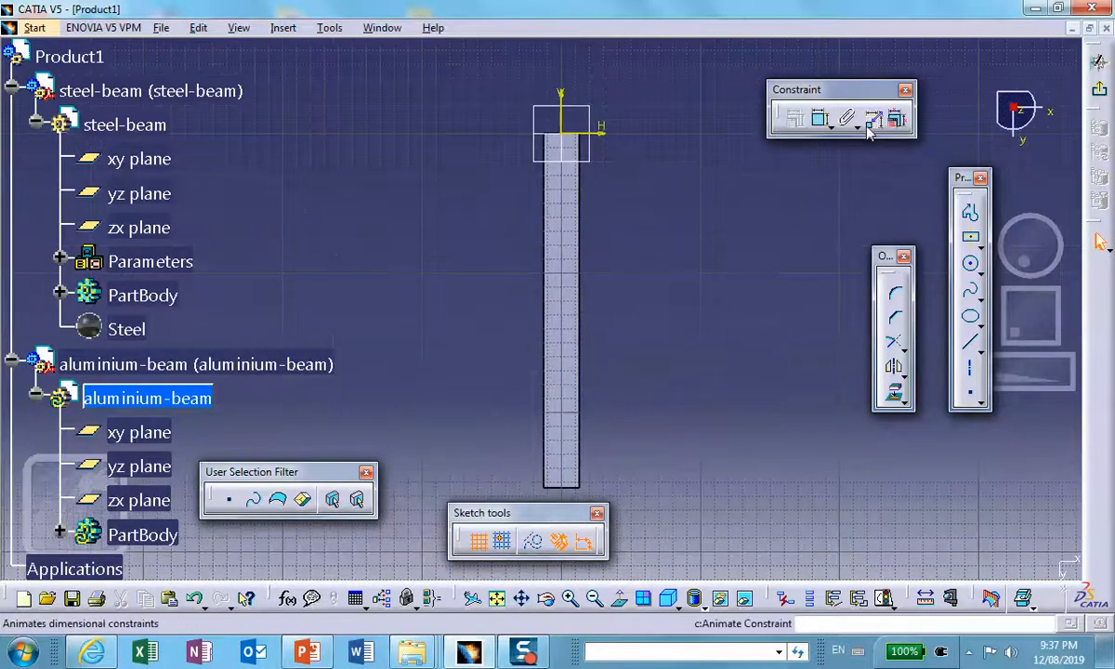
Step: Sketch a vertical line about 8.5 in long from the origin along the middle of the beam's top face
{"action": "left_click", "coordinate": [970, 342]}
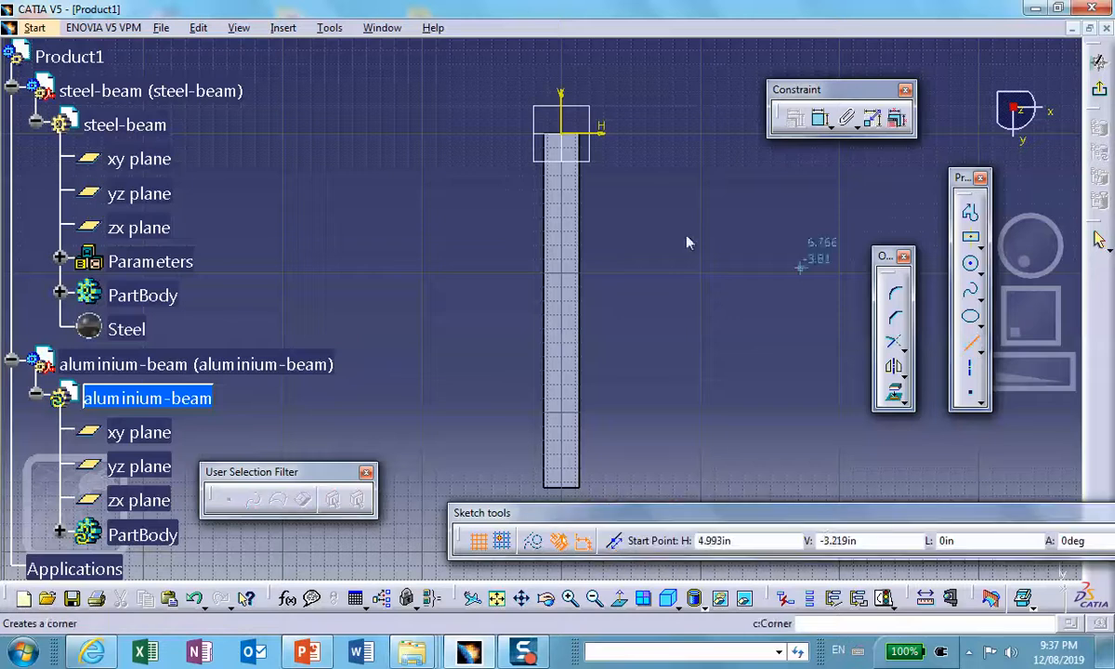
{"action": "left_click", "coordinate": [562, 134]}
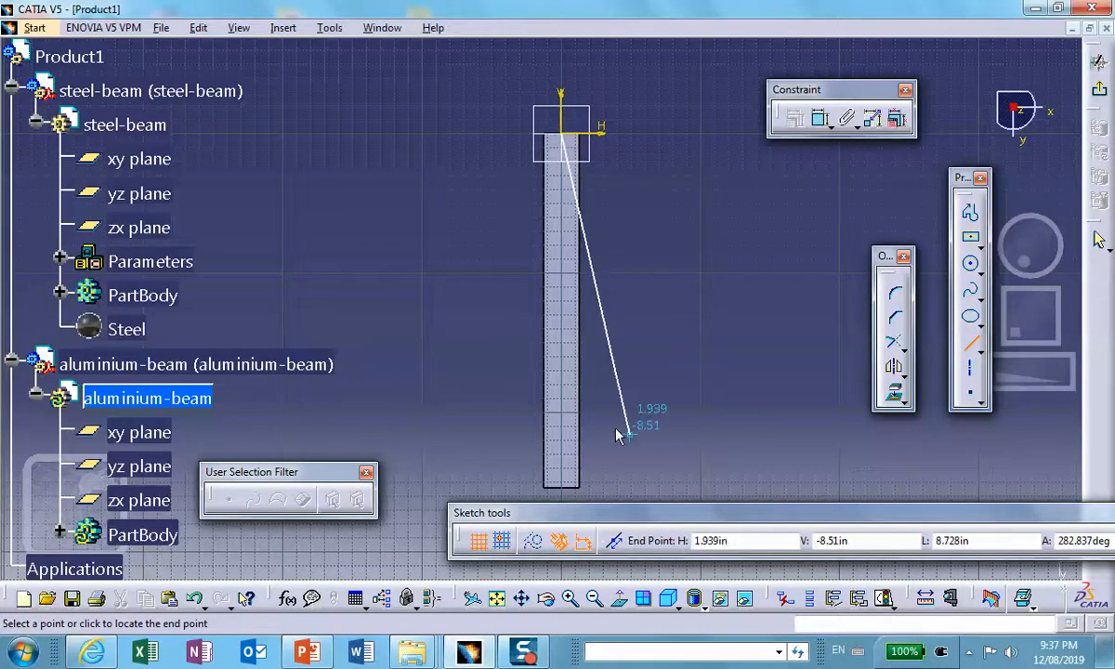
{"action": "double_click", "coordinate": [563, 436]}
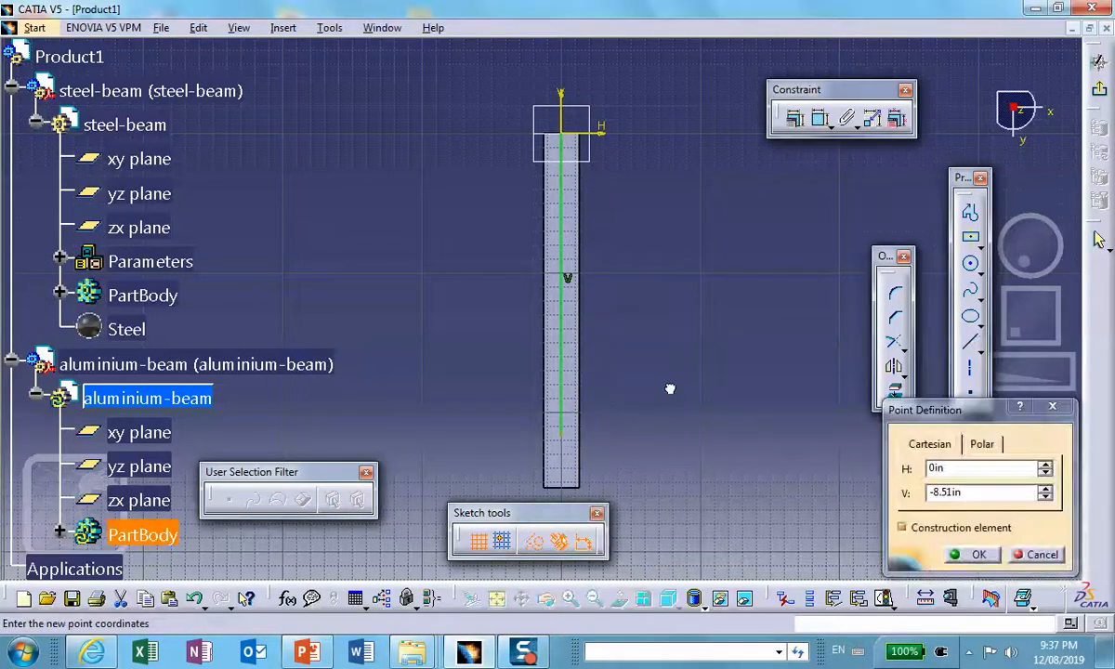
{"action": "left_click", "coordinate": [978, 555]}
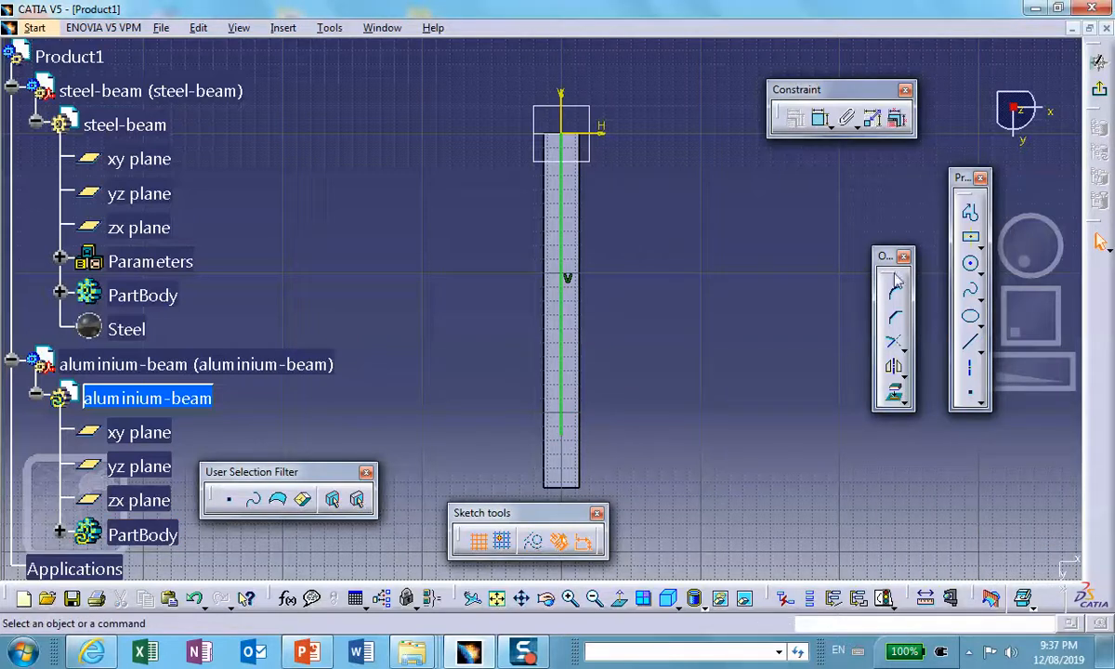
Step: Dimension the line's length, set it to 10 in, and exit the sketch
{"action": "left_click", "coordinate": [820, 120]}
{"action": "left_click", "coordinate": [563, 206]}
{"action": "left_click", "coordinate": [627, 229]}
{"action": "double_click", "coordinate": [628, 220]}
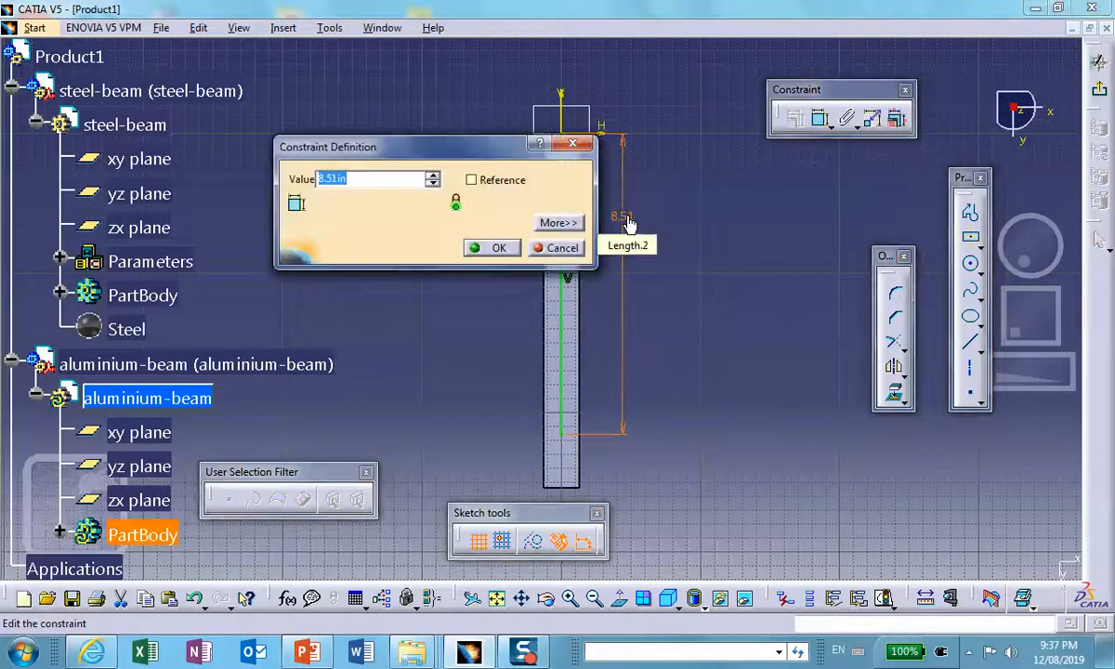
{"action": "type", "text": "10"}
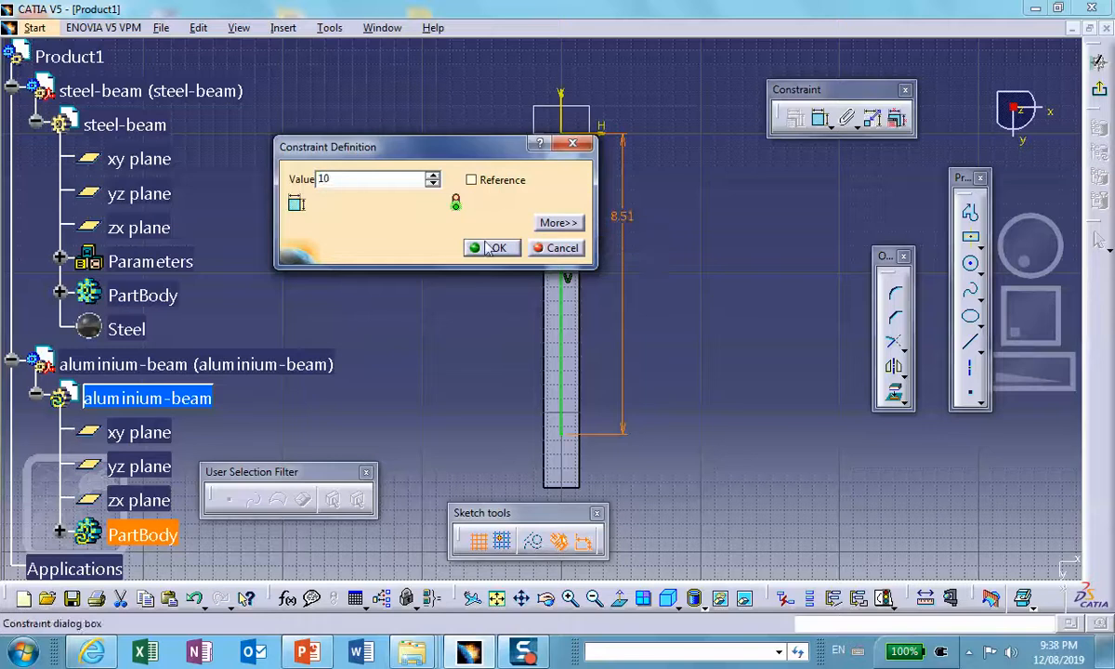
{"action": "left_click", "coordinate": [489, 248]}
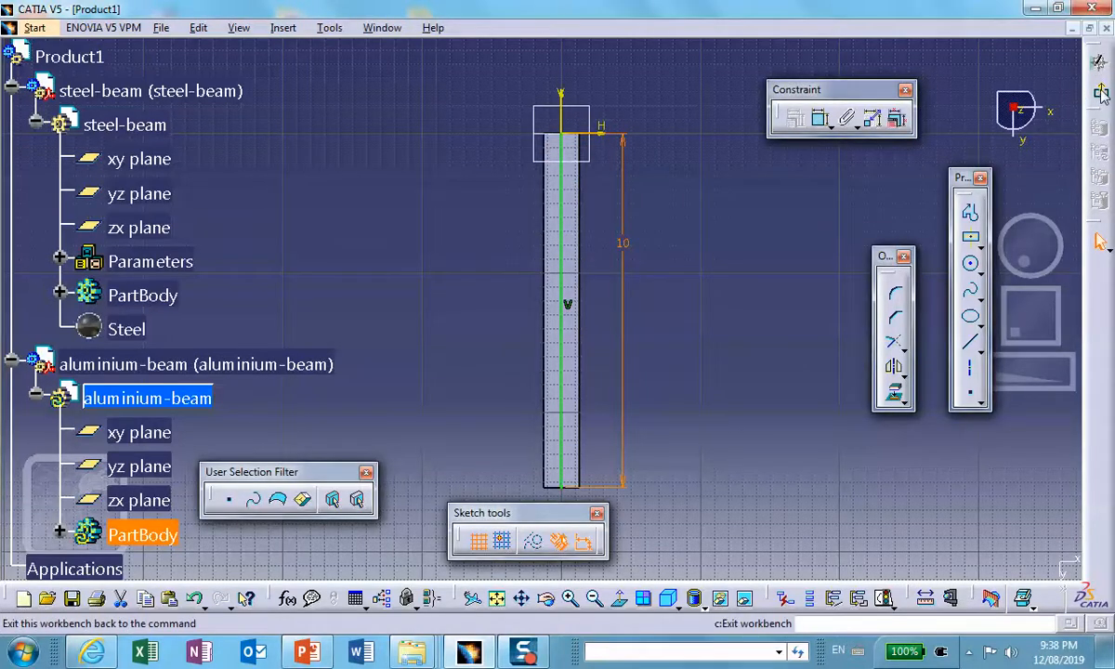
{"action": "left_click", "coordinate": [1097, 61]}
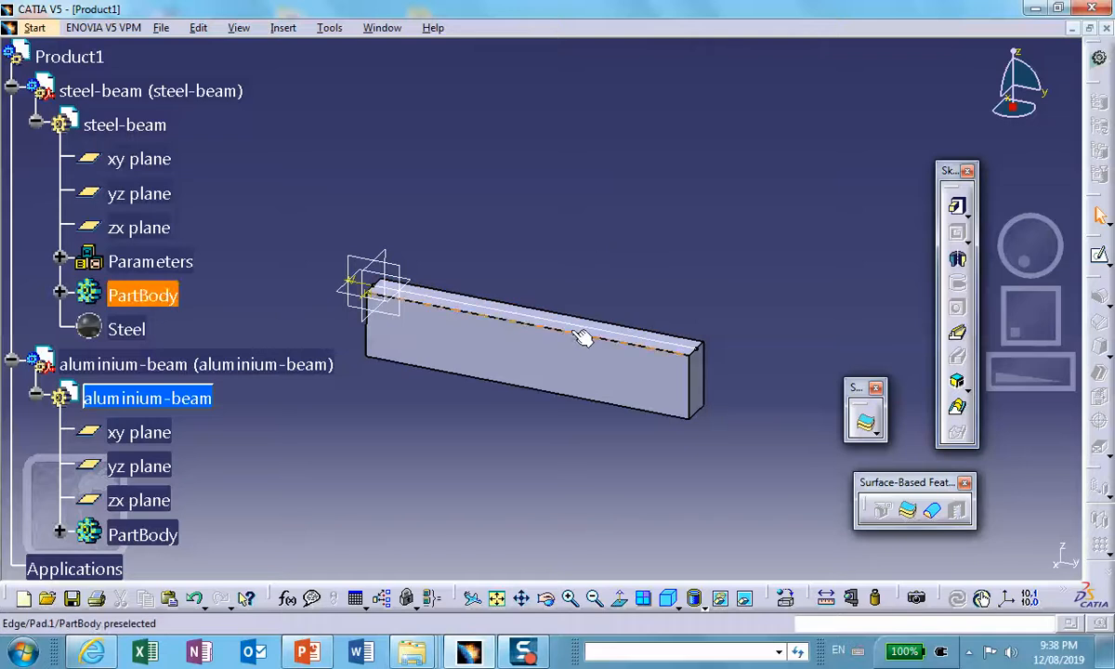
Step: Switch to the Generative Shape Design workbench and create a Join from the line sketch, Sketch.1
{"action": "left_click", "coordinate": [1099, 58]}
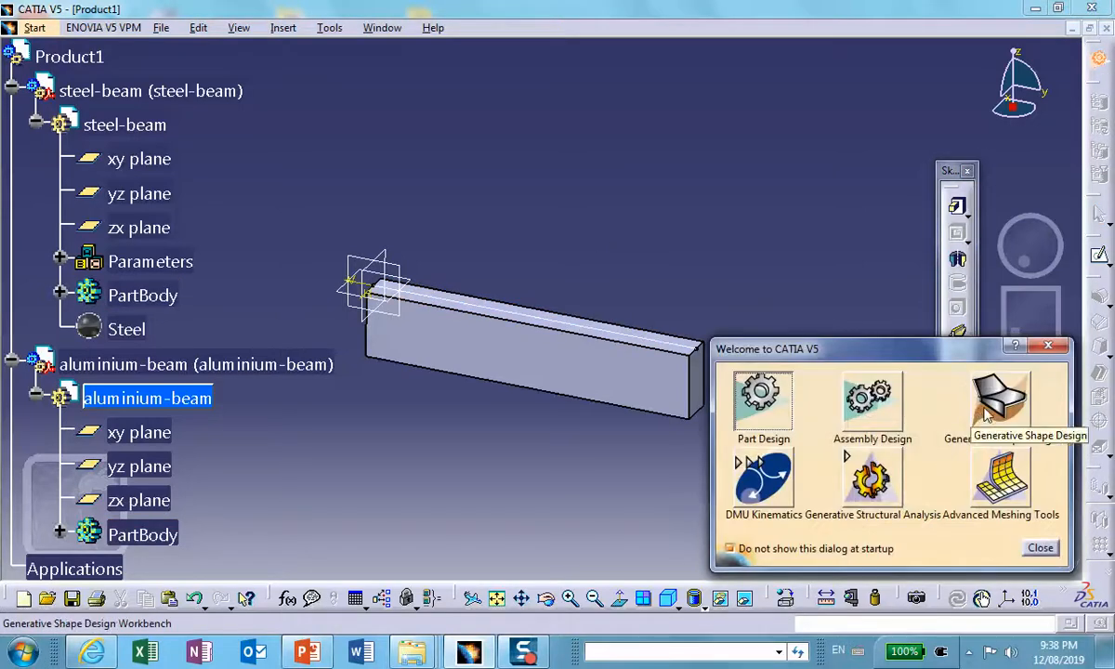
{"action": "left_click", "coordinate": [990, 402]}
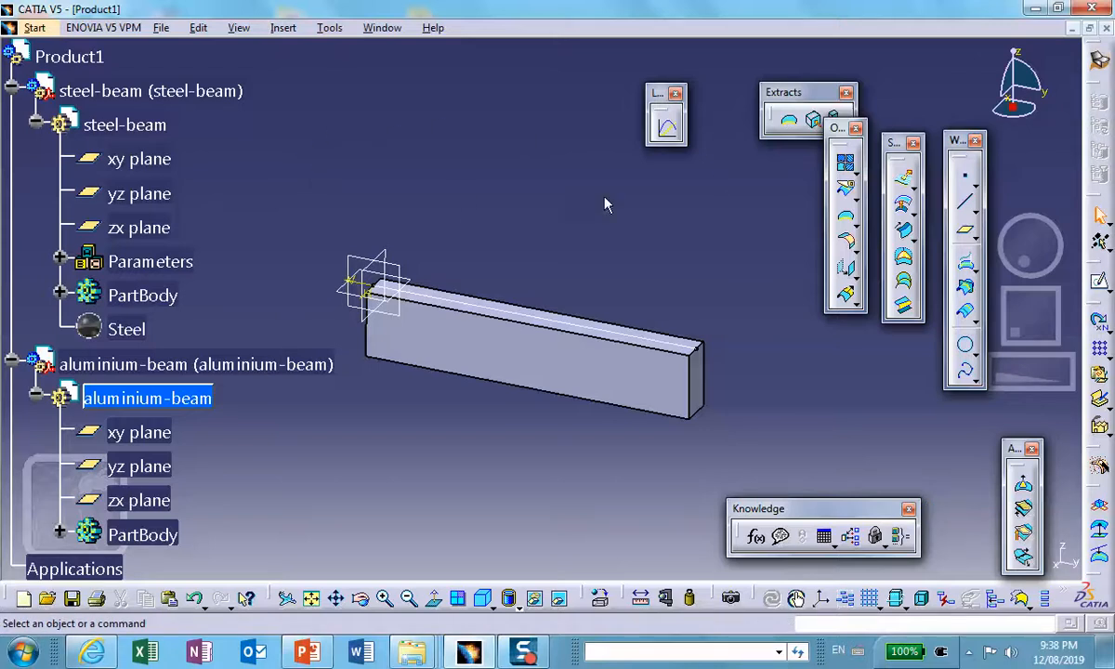
{"action": "left_click", "coordinate": [844, 164]}
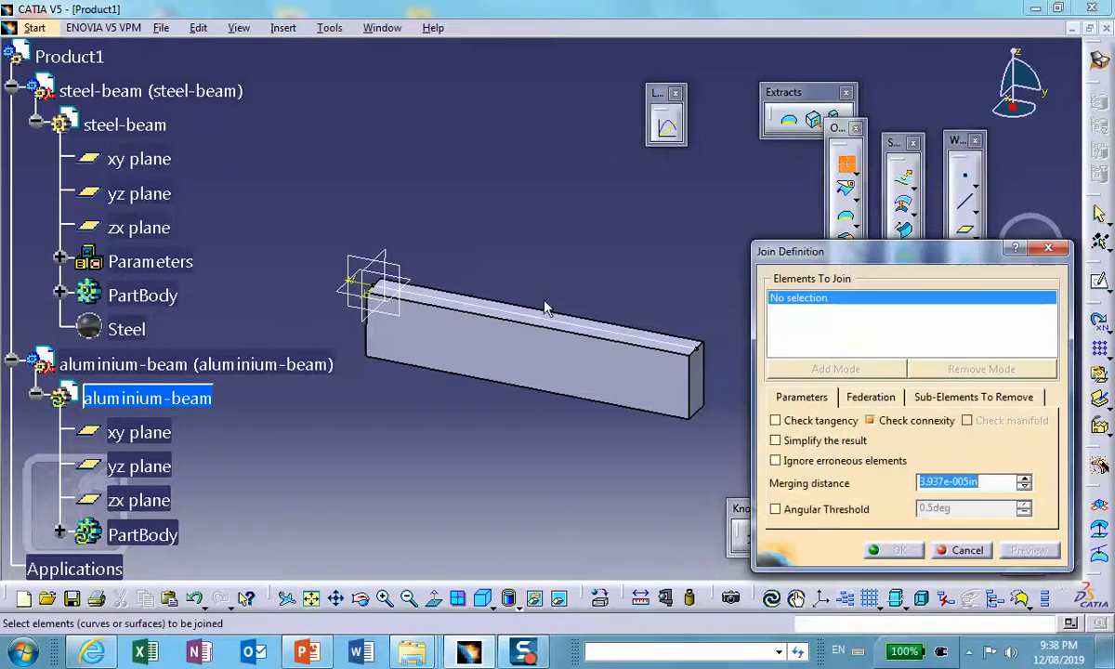
{"action": "left_click", "coordinate": [537, 316]}
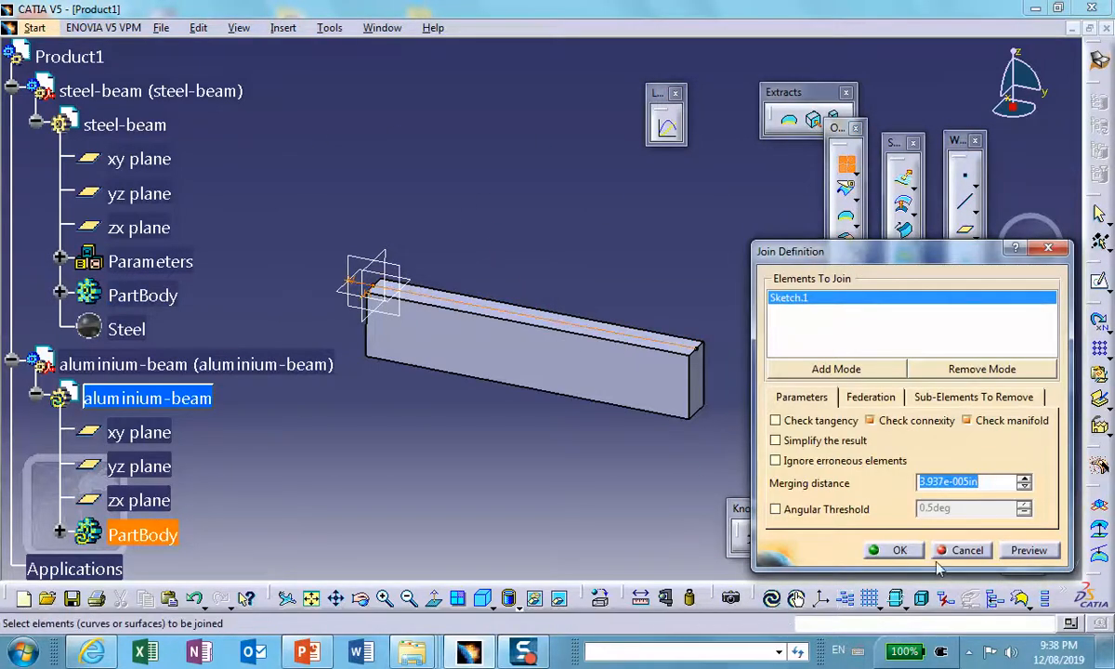
{"action": "left_click", "coordinate": [899, 550]}
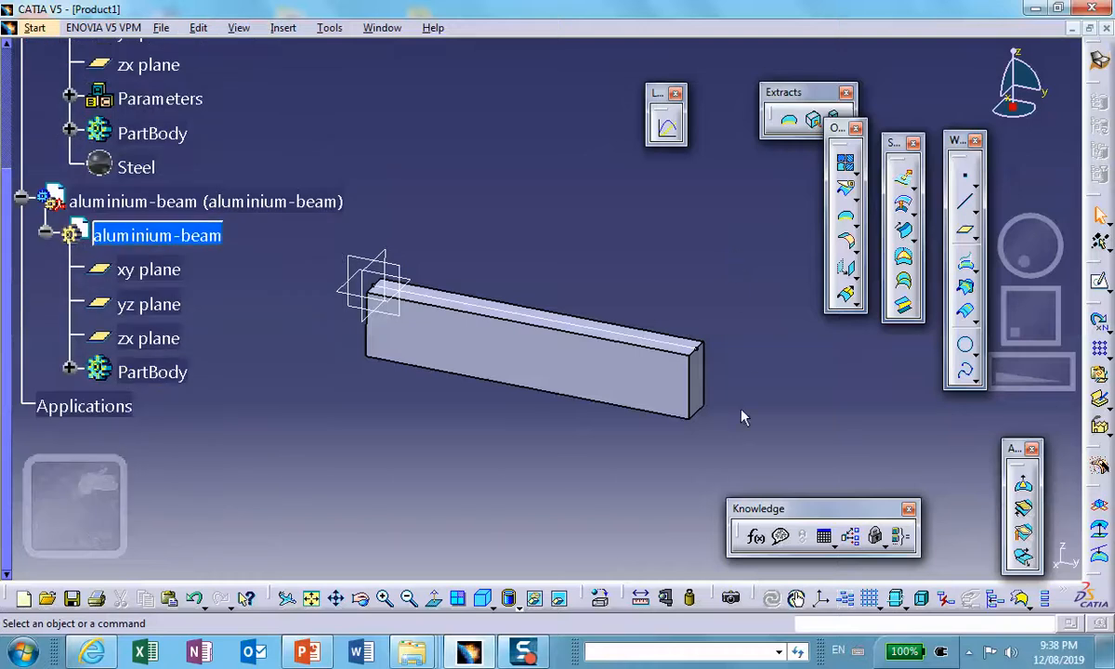
Step: Apply the Aluminium material from the metal catalog to the aluminium-beam part
{"action": "left_click", "coordinate": [595, 598]}
{"action": "left_click", "coordinate": [585, 216]}
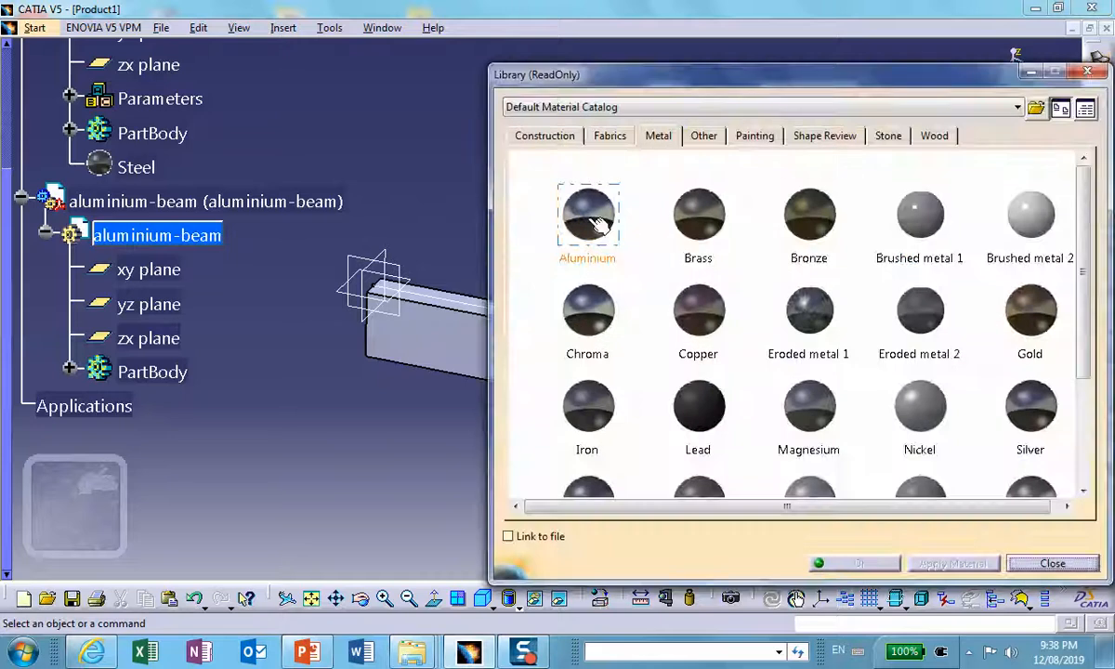
{"action": "left_click", "coordinate": [156, 239]}
{"action": "left_click", "coordinate": [423, 330]}
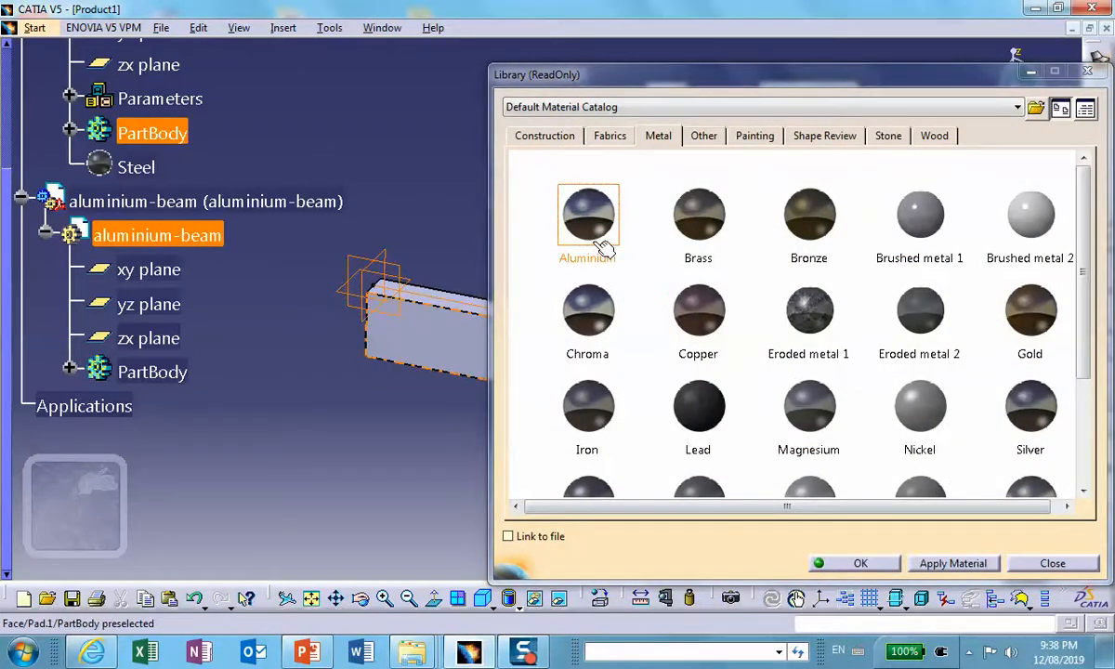
{"action": "left_click", "coordinate": [858, 564]}
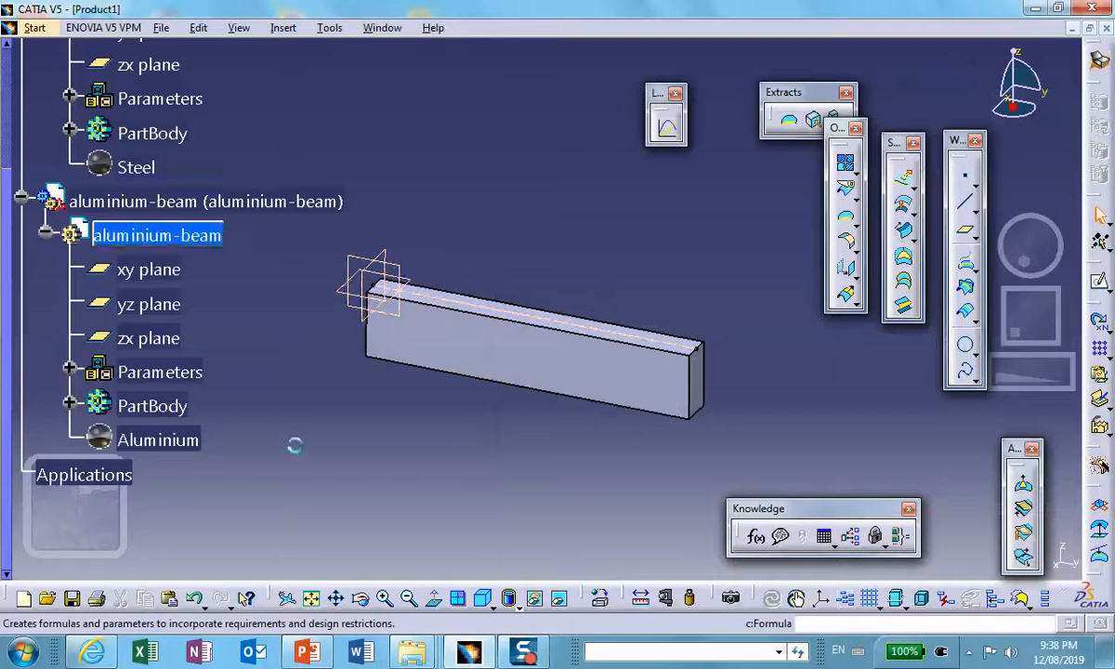
Step: Start saving Product1.CATProduct through Save Management and create a folder named compound-beam on the Desktop
{"action": "left_click", "coordinate": [165, 31]}
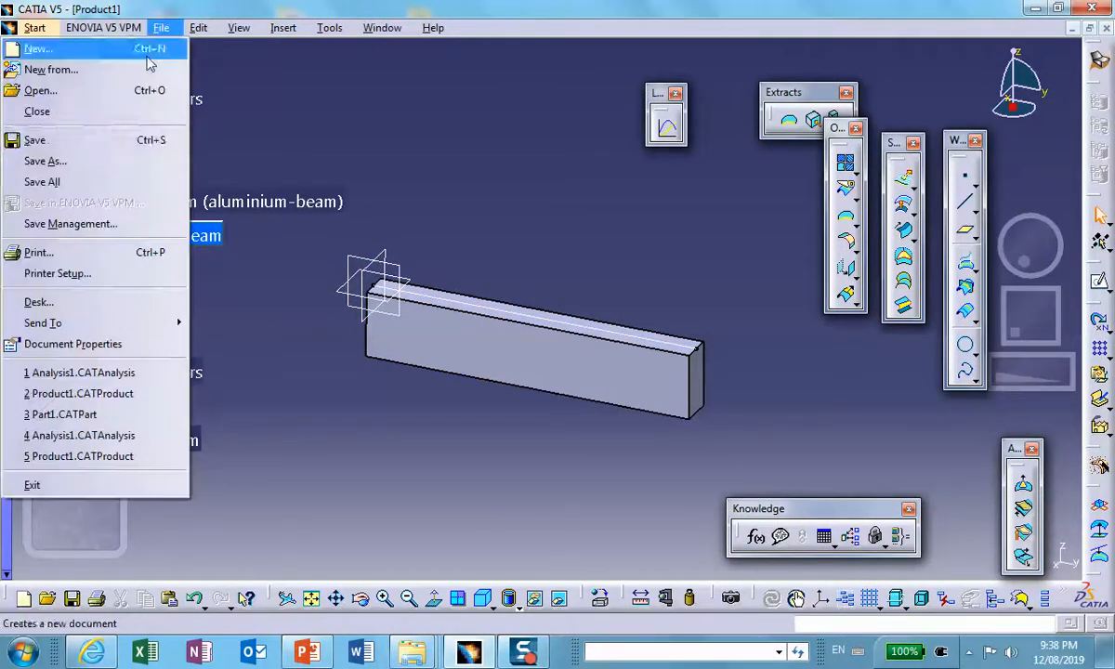
{"action": "left_click", "coordinate": [70, 224]}
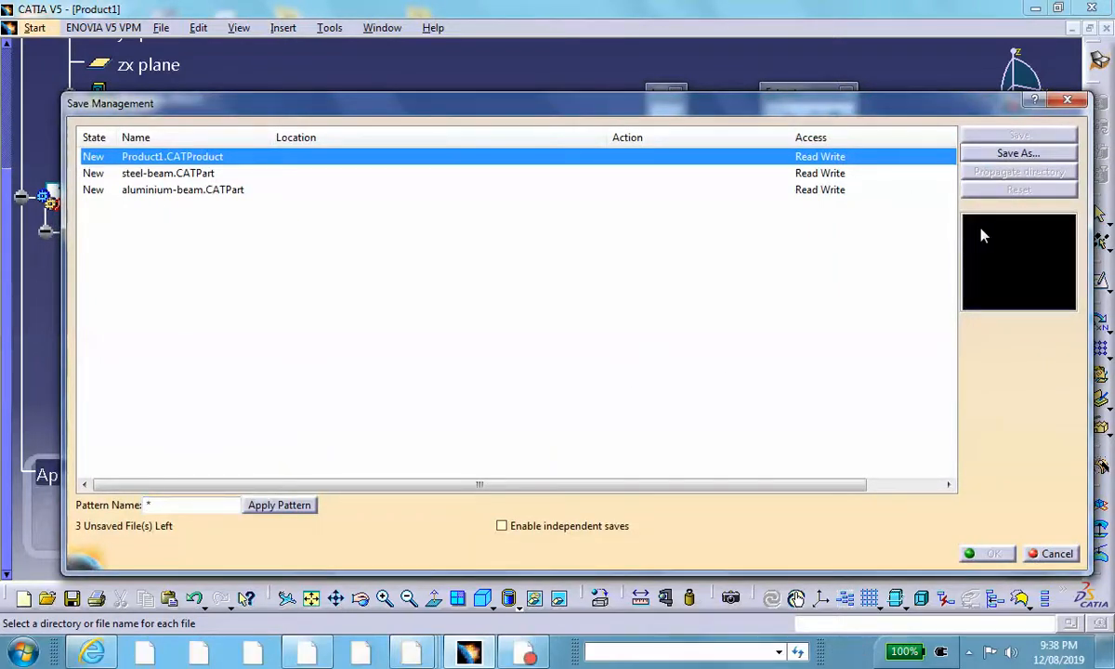
{"action": "left_click", "coordinate": [1008, 156]}
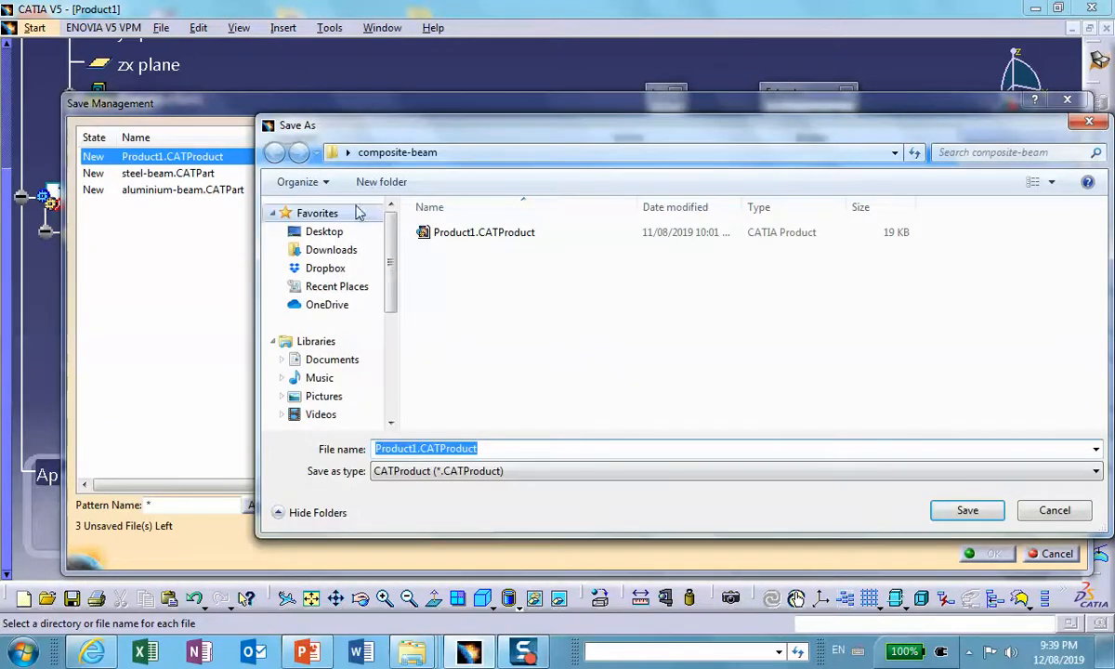
{"action": "left_click", "coordinate": [322, 231]}
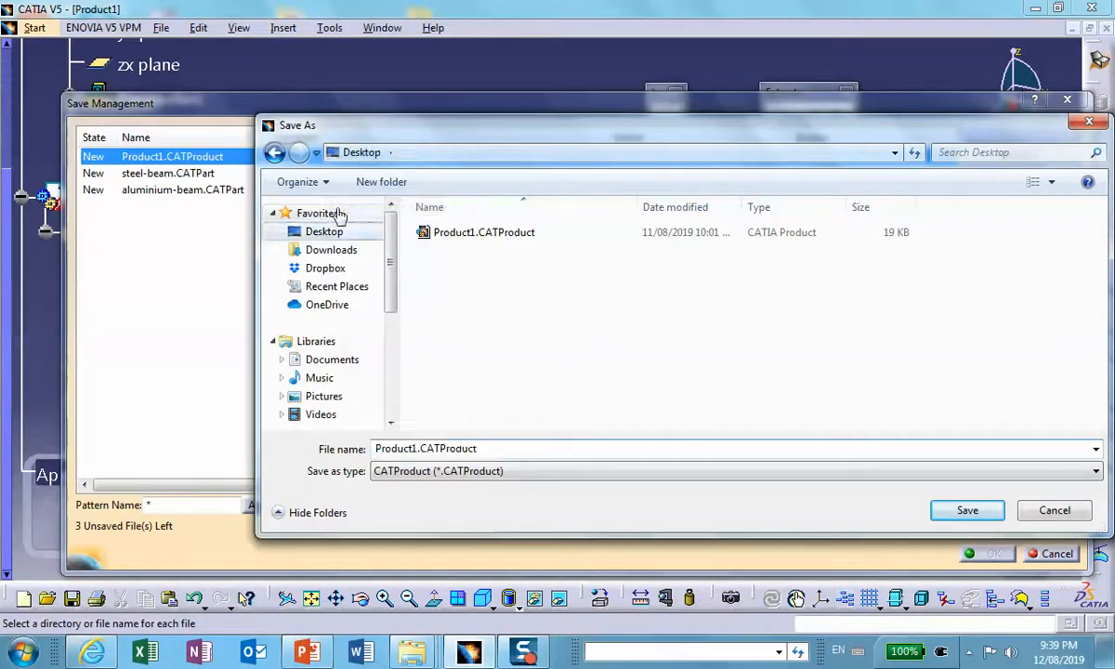
{"action": "left_click", "coordinate": [381, 181]}
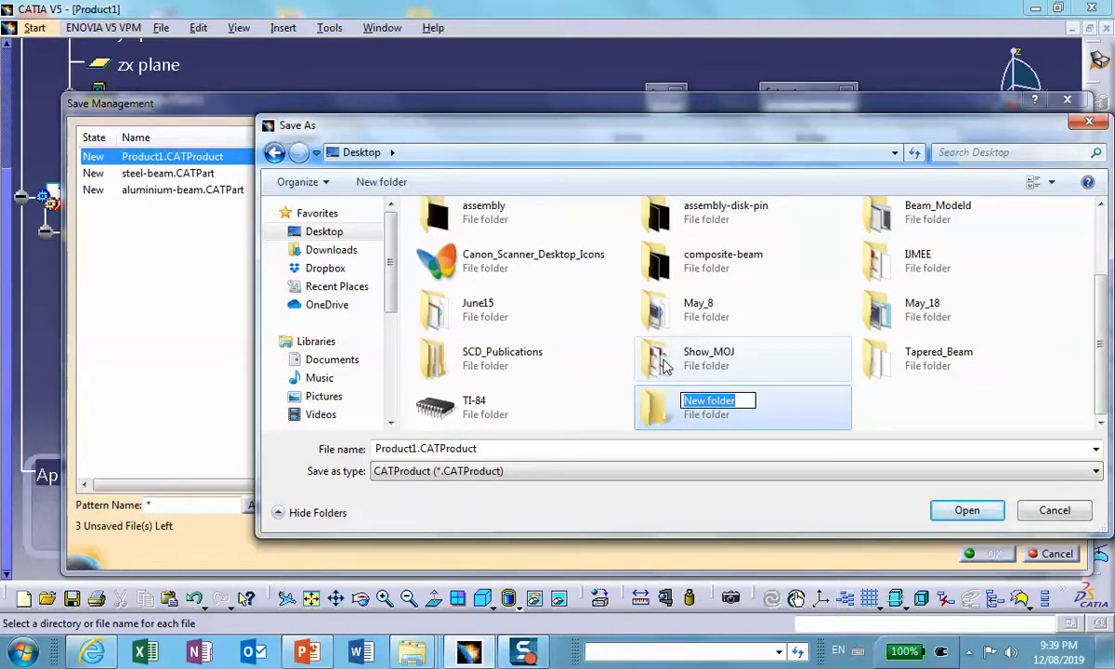
{"action": "type", "text": "compound-beam"}
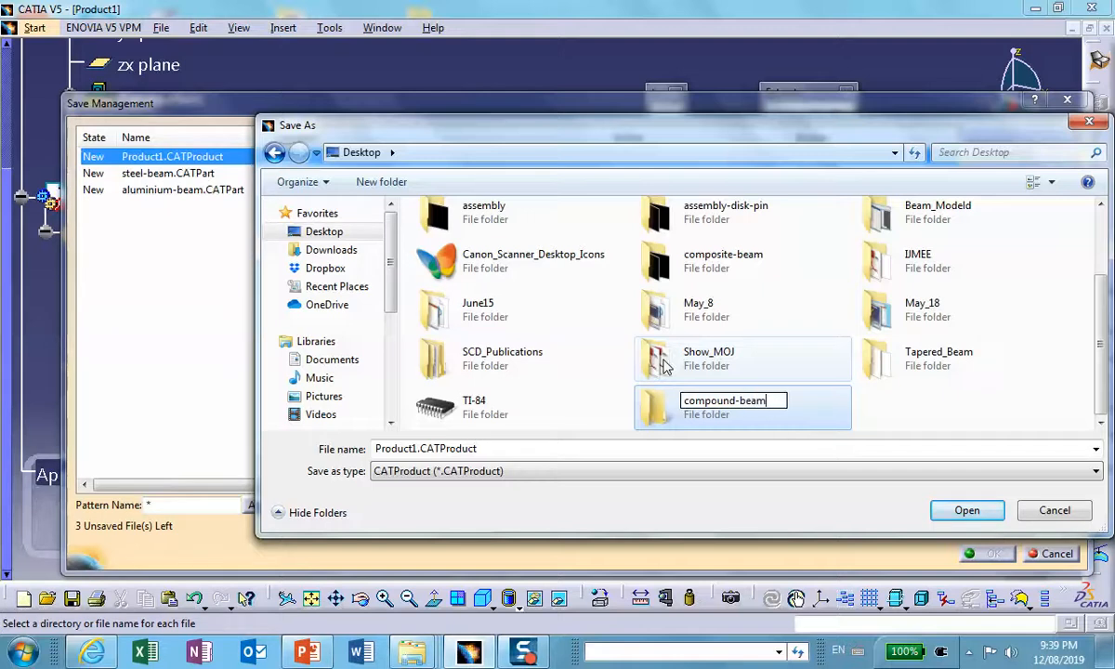
Step: Save Product1.CATProduct in the compound-beam folder and complete the Save Management operation
{"action": "left_click", "coordinate": [984, 509]}
{"action": "left_click", "coordinate": [983, 511]}
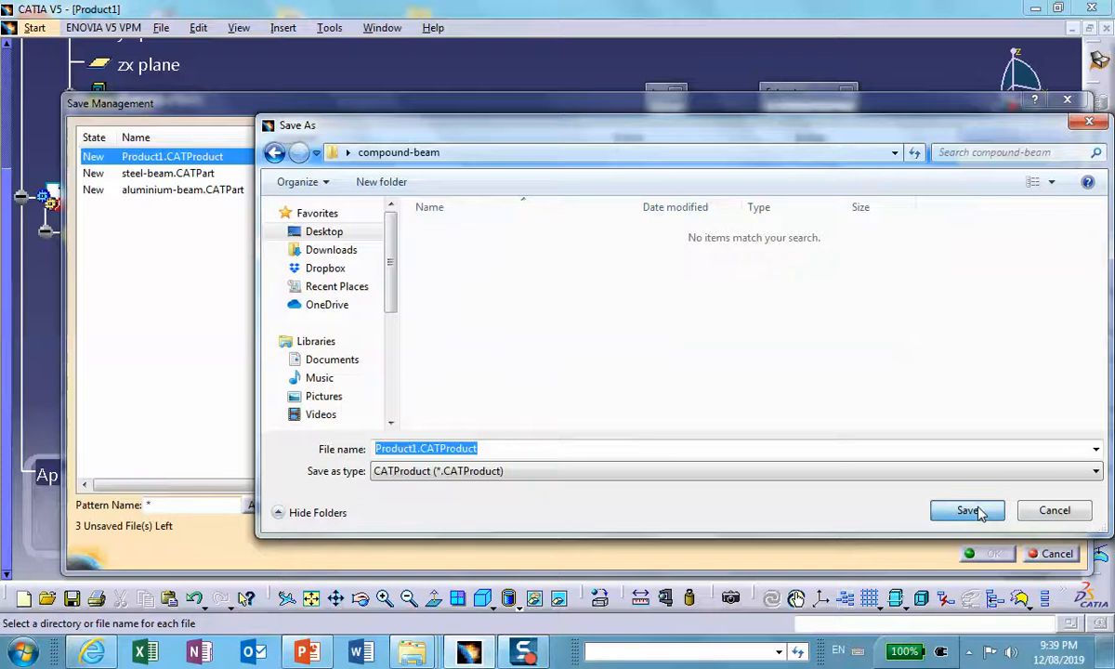
{"action": "left_click", "coordinate": [975, 511]}
{"action": "key", "text": "Return"}
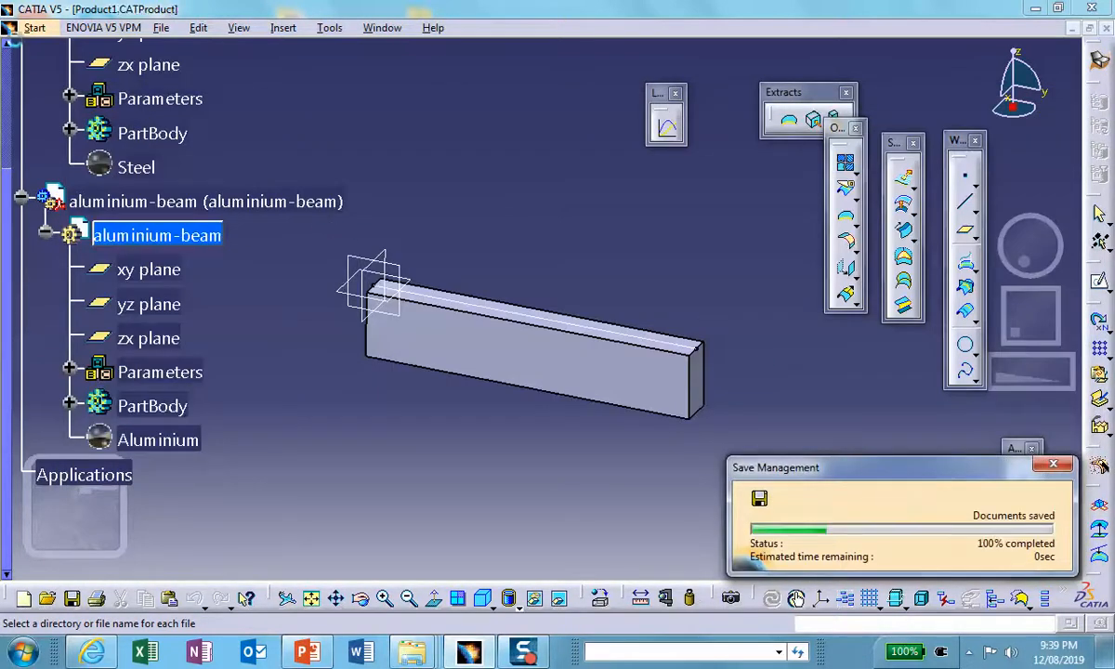
Step: Switch to the Generative Structural Analysis workbench and create a static analysis case for the assembly
{"action": "left_click", "coordinate": [35, 28]}
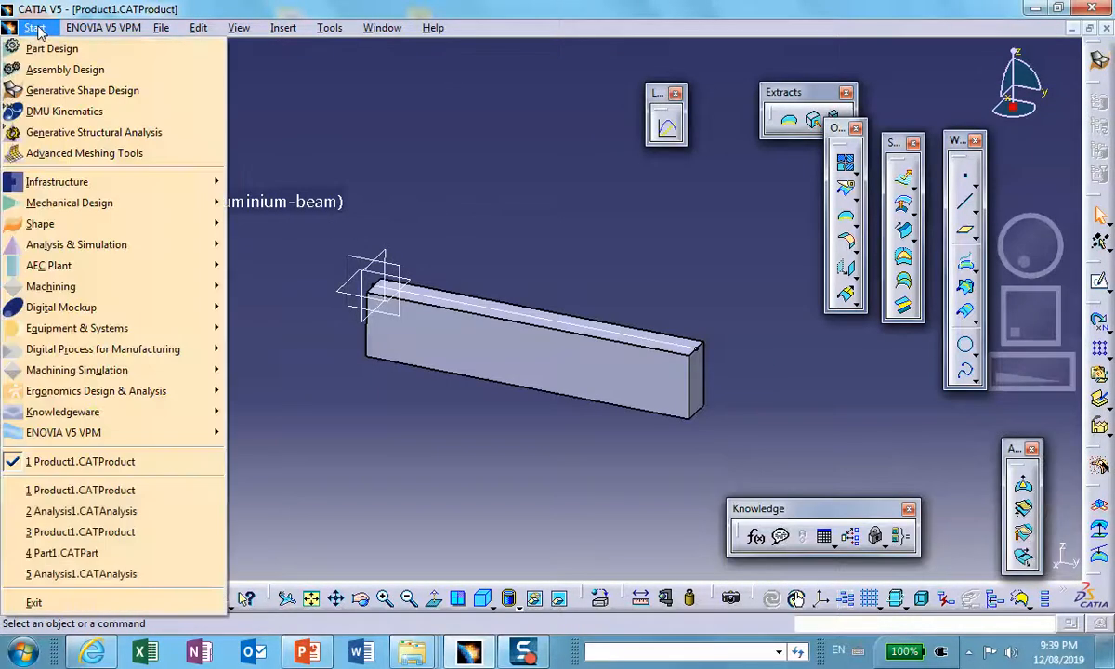
{"action": "left_click", "coordinate": [89, 130]}
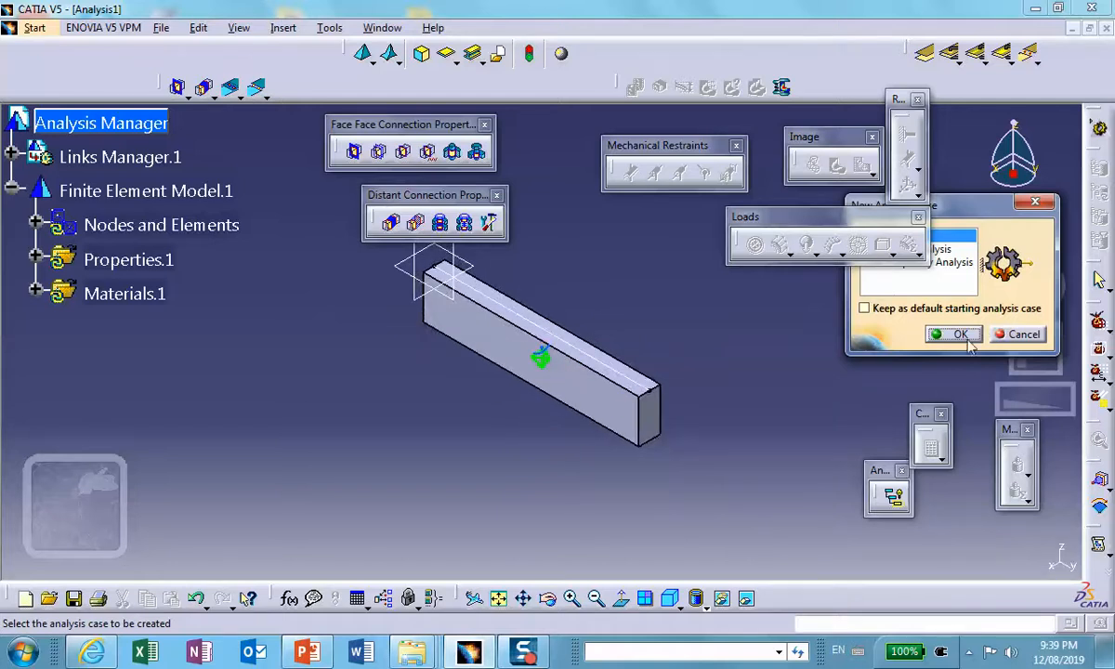
{"action": "left_click", "coordinate": [971, 337]}
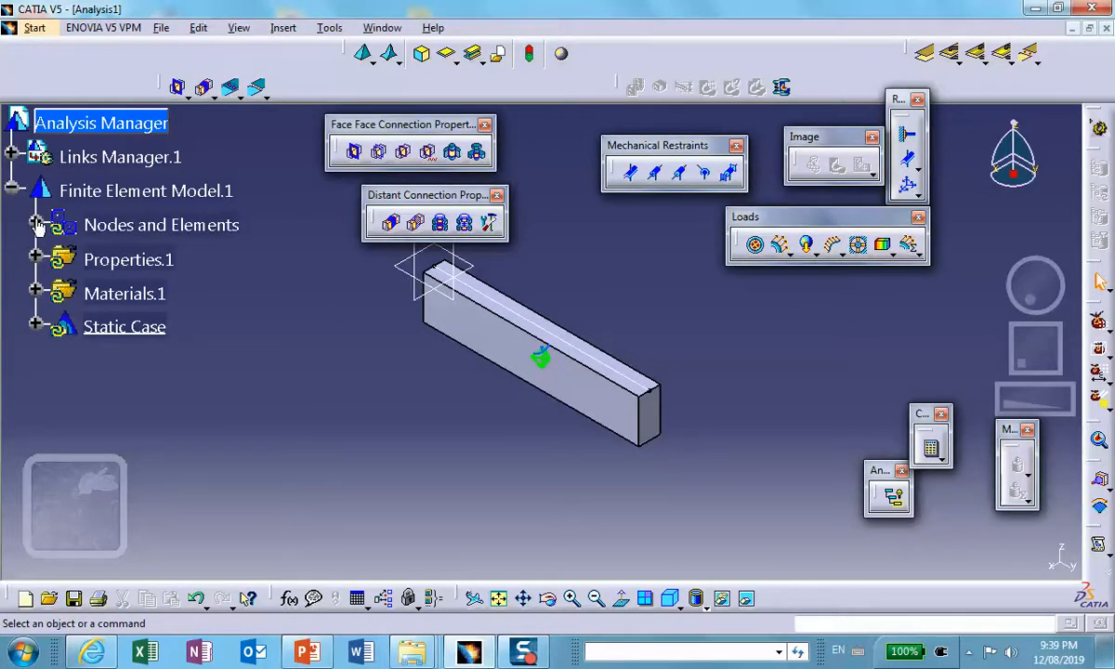
Step: Set the global size of the steel-beam's OCTREE tetrahedron mesh to 0.2 in
{"action": "left_click", "coordinate": [35, 224]}
{"action": "double_click", "coordinate": [184, 258]}
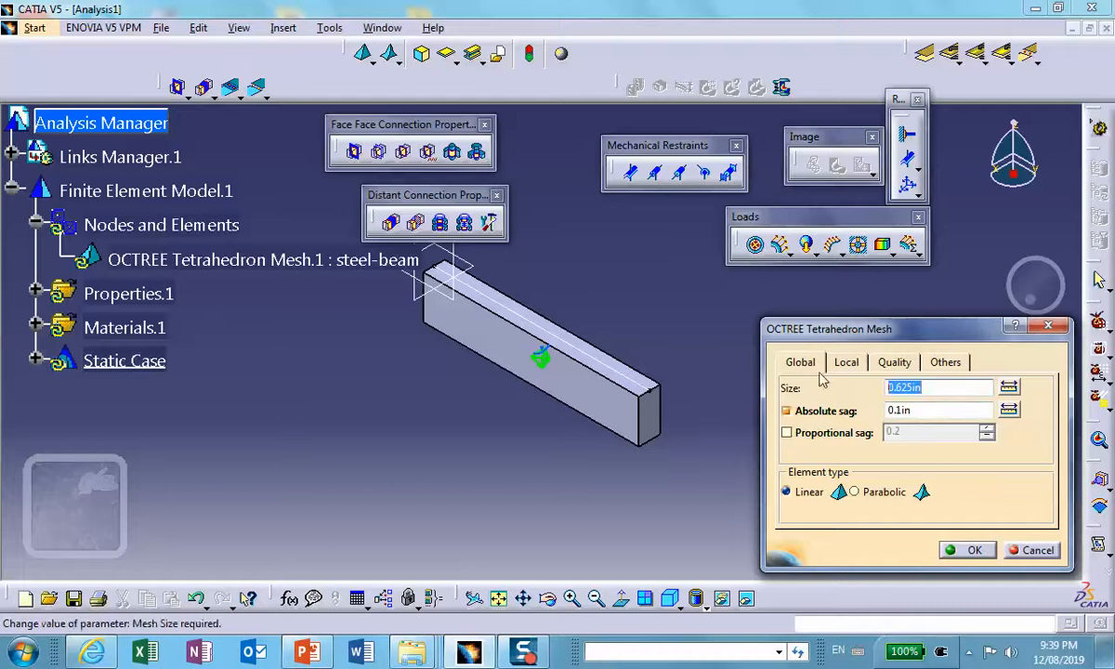
{"action": "key", "text": "BackSpace"}
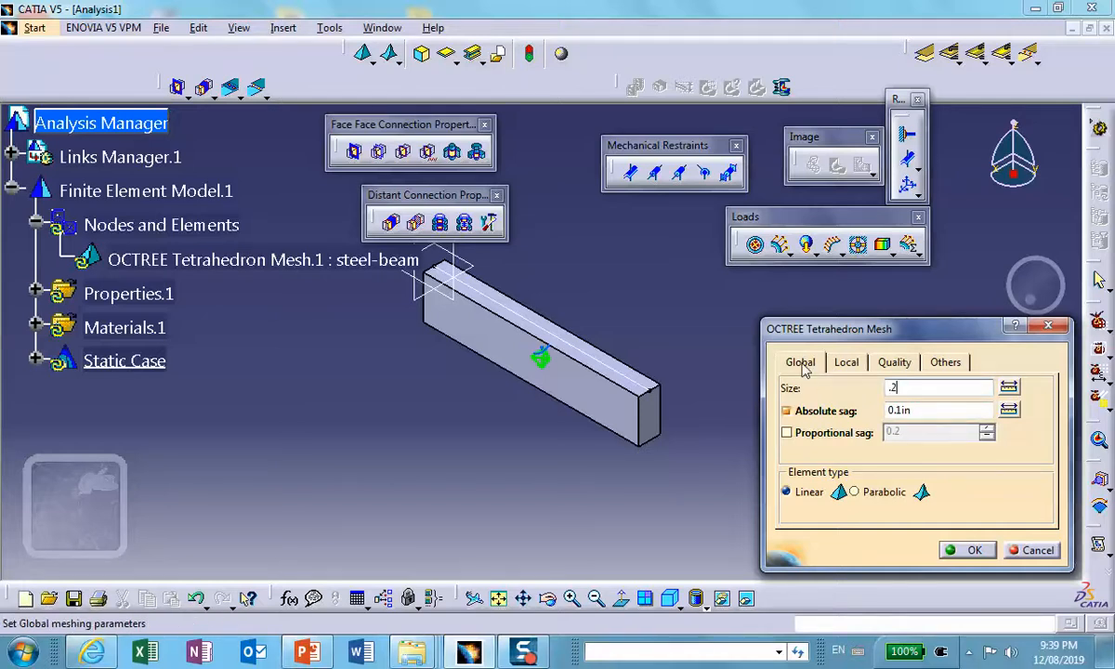
{"action": "type", "text": ".2"}
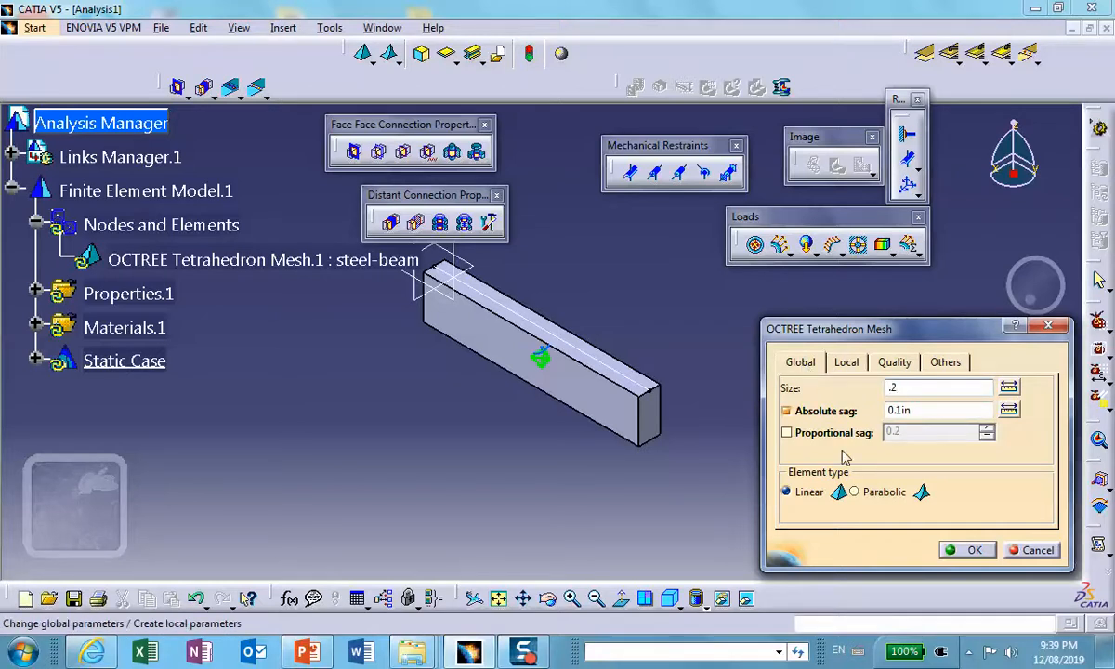
{"action": "left_click", "coordinate": [974, 549]}
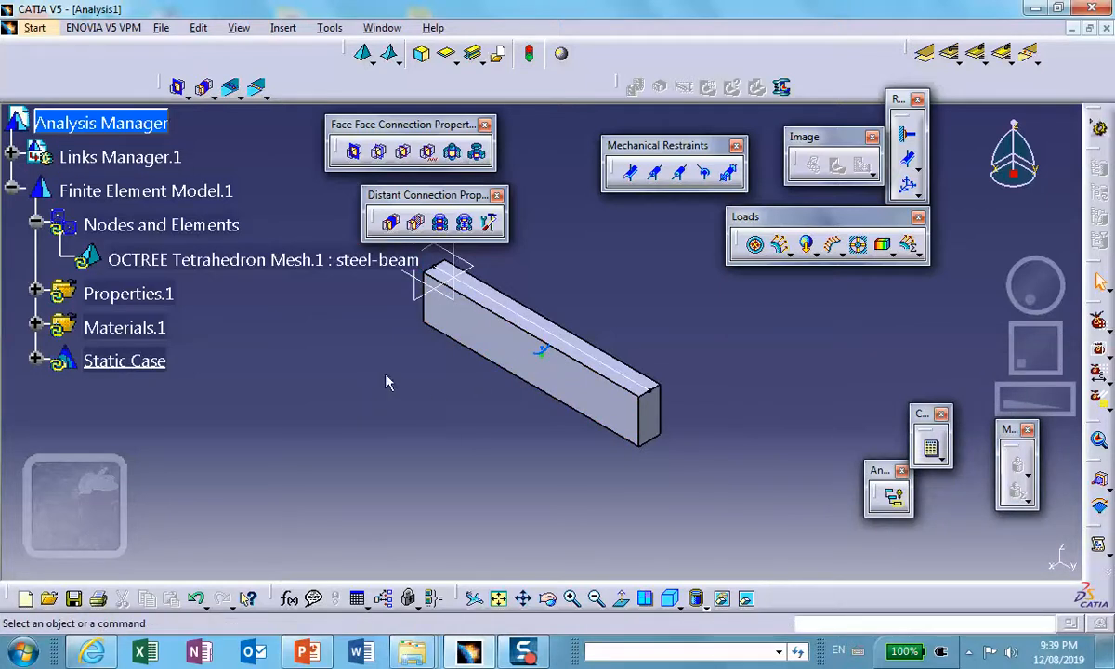
Step: Create a 1D beam mesh on the aluminium line along the steel beam's top face with an element size of 0.2 in
{"action": "middle_click_drag", "start_coordinate": [574, 314], "coordinate": [569, 269]}
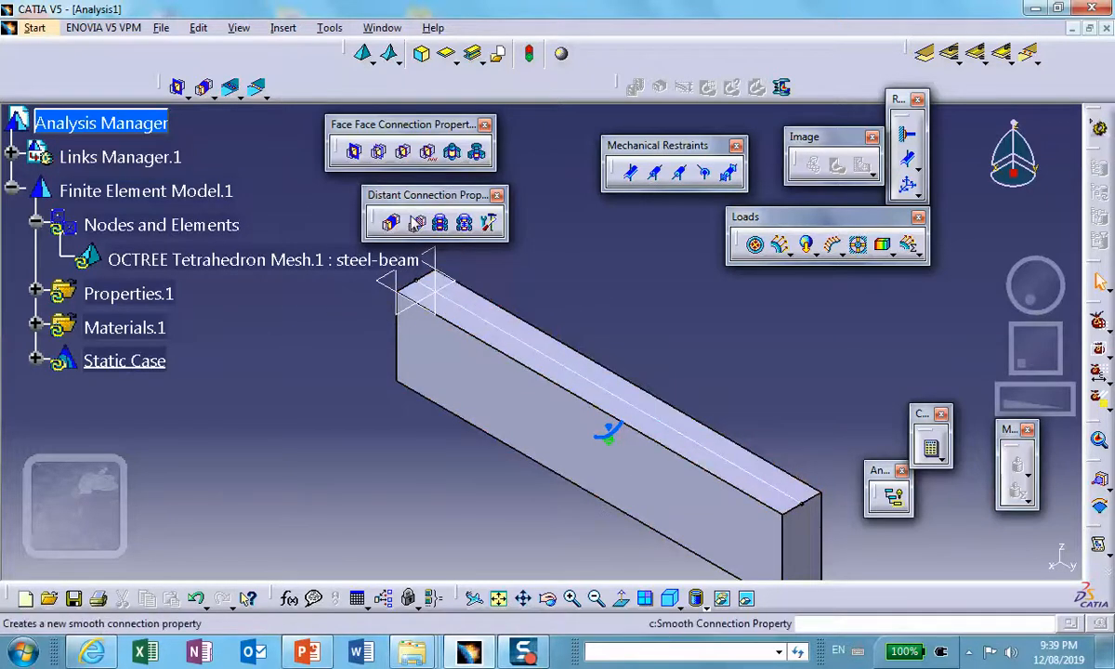
{"action": "left_click", "coordinate": [372, 61]}
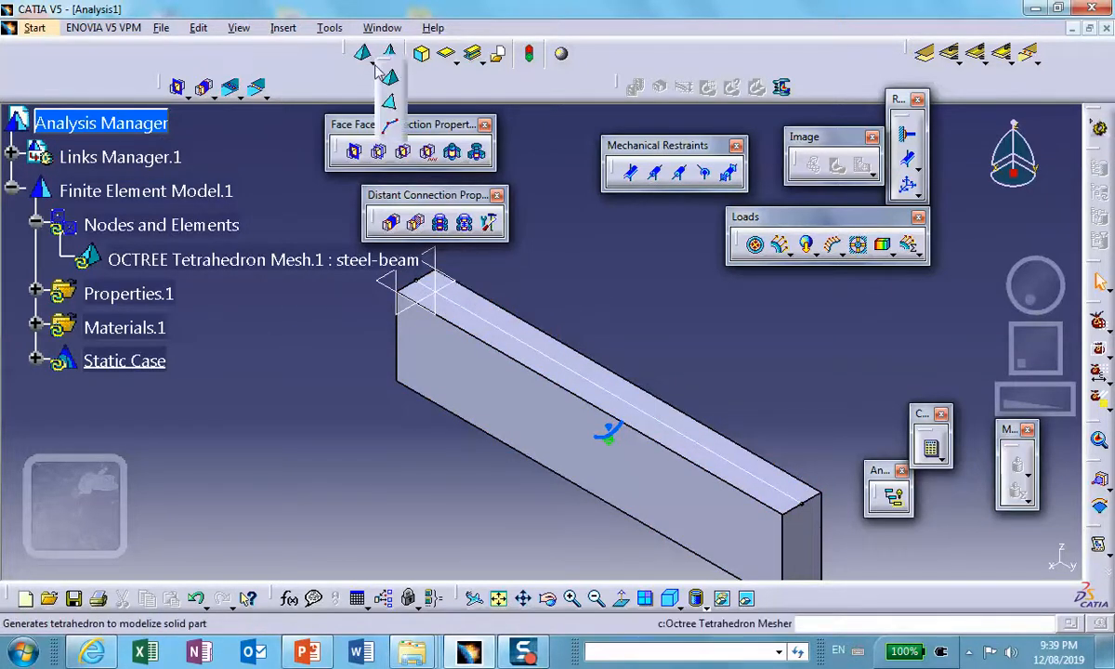
{"action": "left_click", "coordinate": [394, 129]}
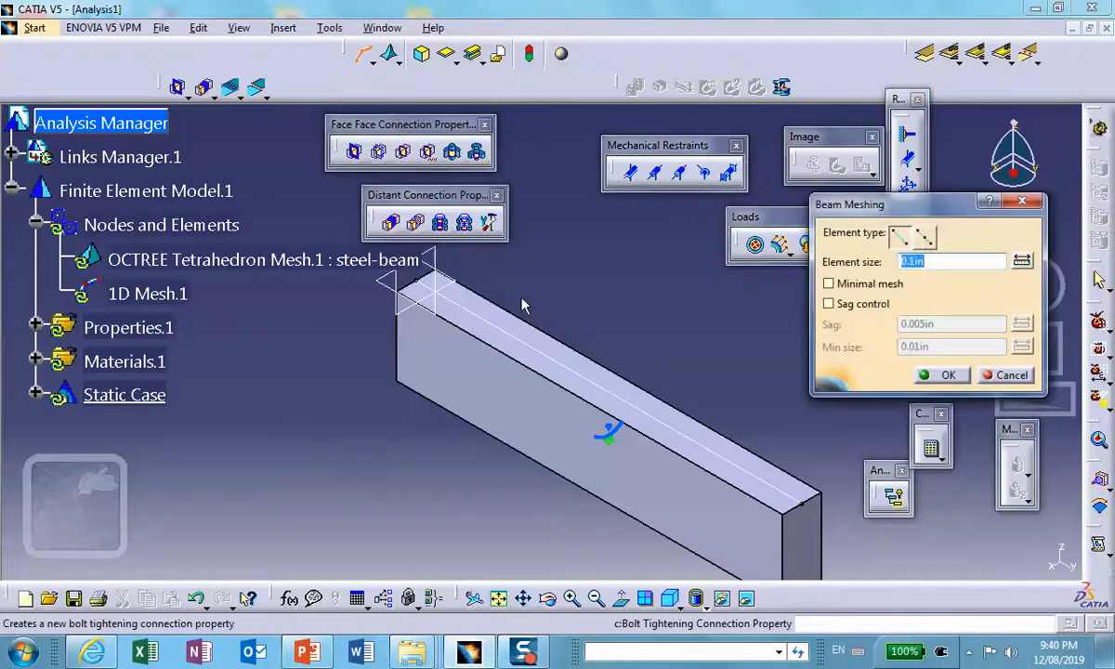
{"action": "left_click", "coordinate": [526, 346]}
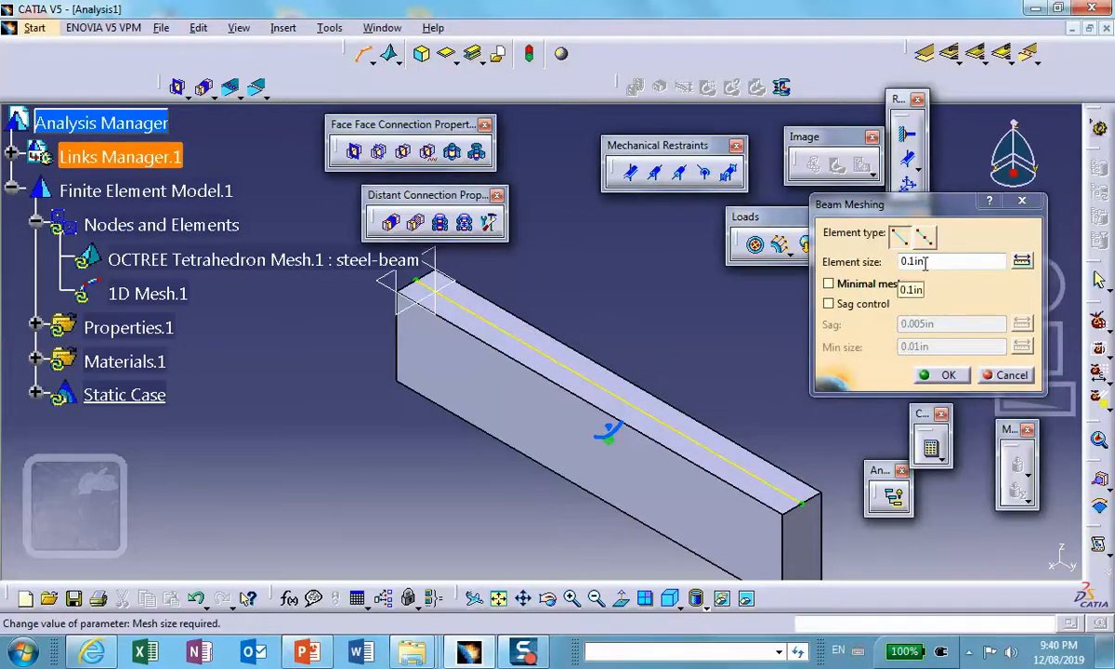
{"action": "left_click_drag", "start_coordinate": [925, 263], "coordinate": [850, 264]}
{"action": "type", "text": "1"}
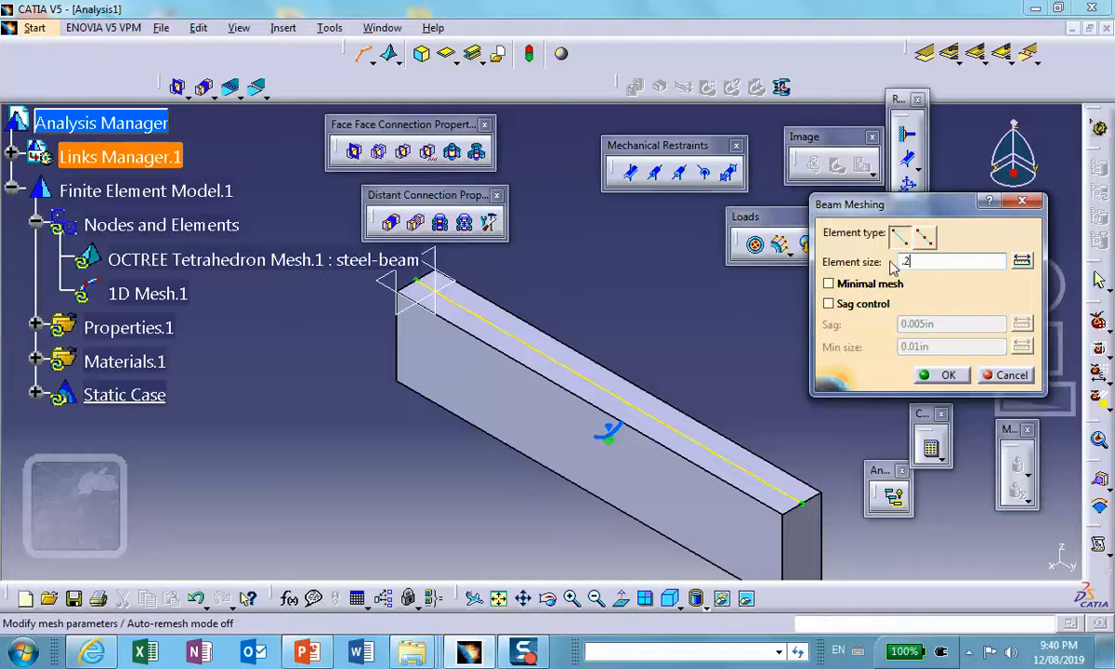
{"action": "left_click", "coordinate": [947, 376]}
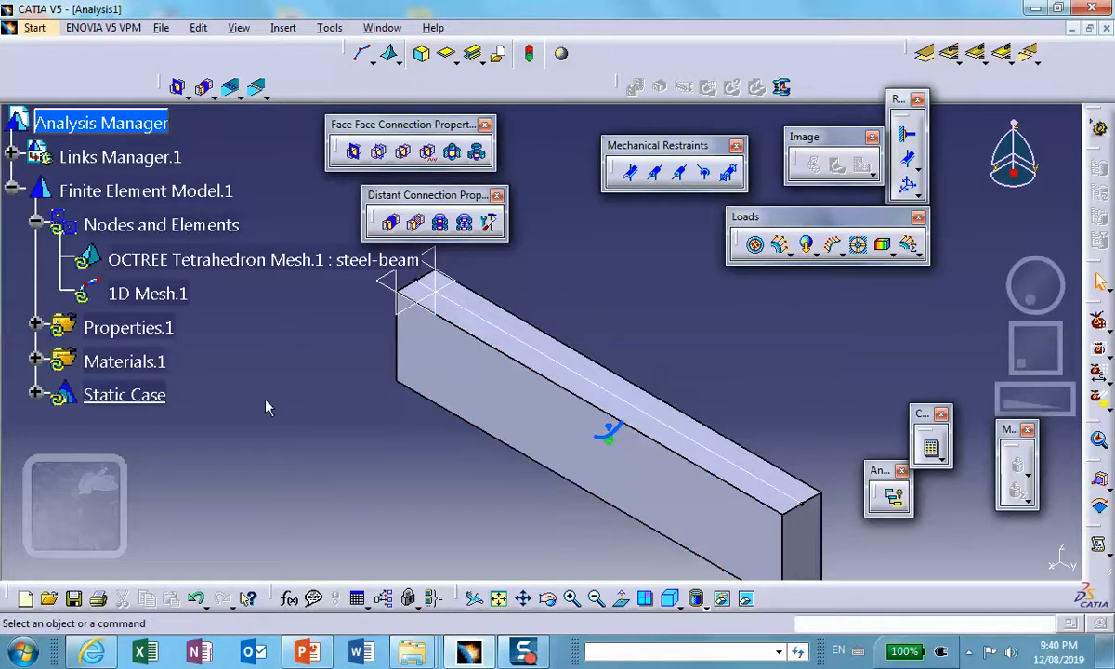
Step: Start a 1D property on the aluminium line and set its type to Rectangular beam
{"action": "middle_click_drag", "start_coordinate": [744, 365], "coordinate": [747, 385]}
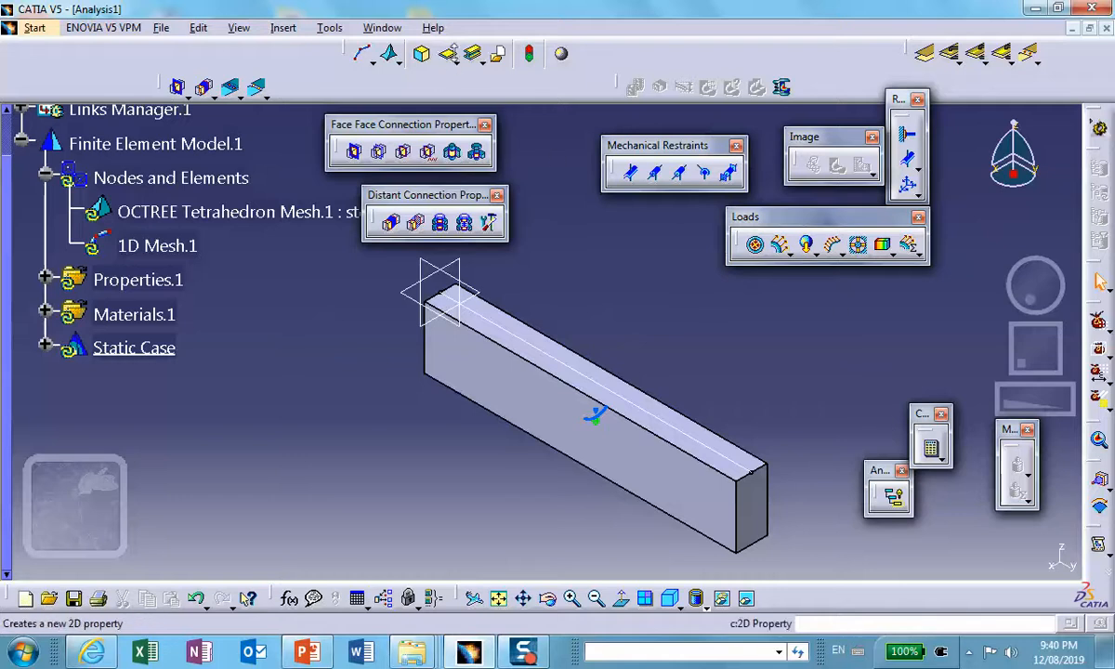
{"action": "left_click", "coordinate": [473, 54]}
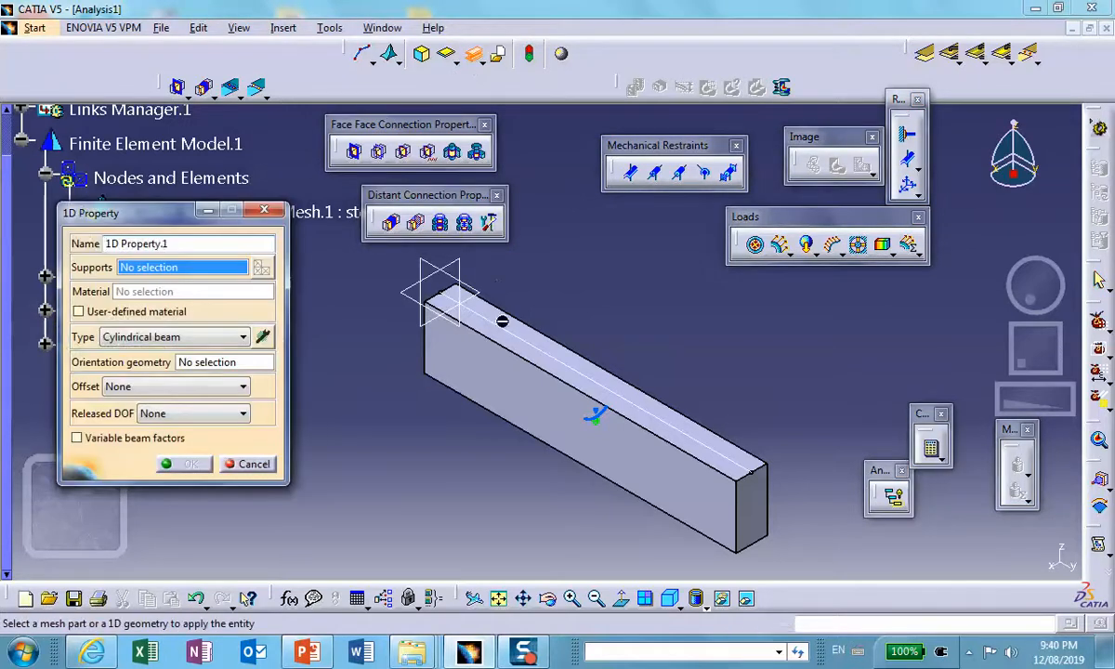
{"action": "left_click", "coordinate": [522, 339]}
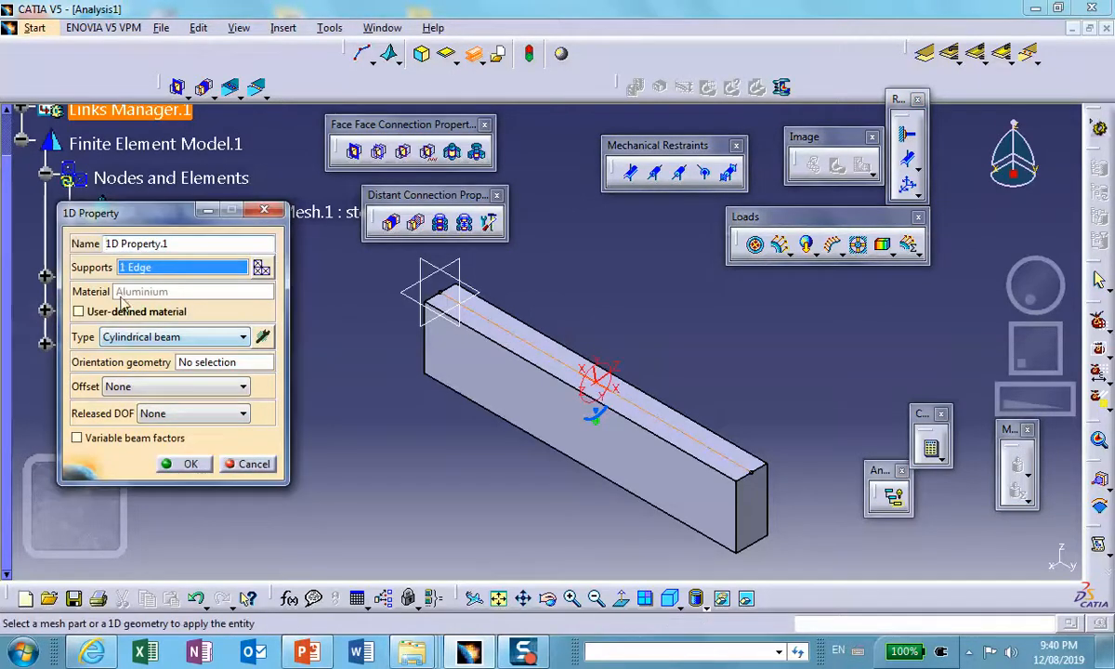
{"action": "left_click", "coordinate": [243, 338]}
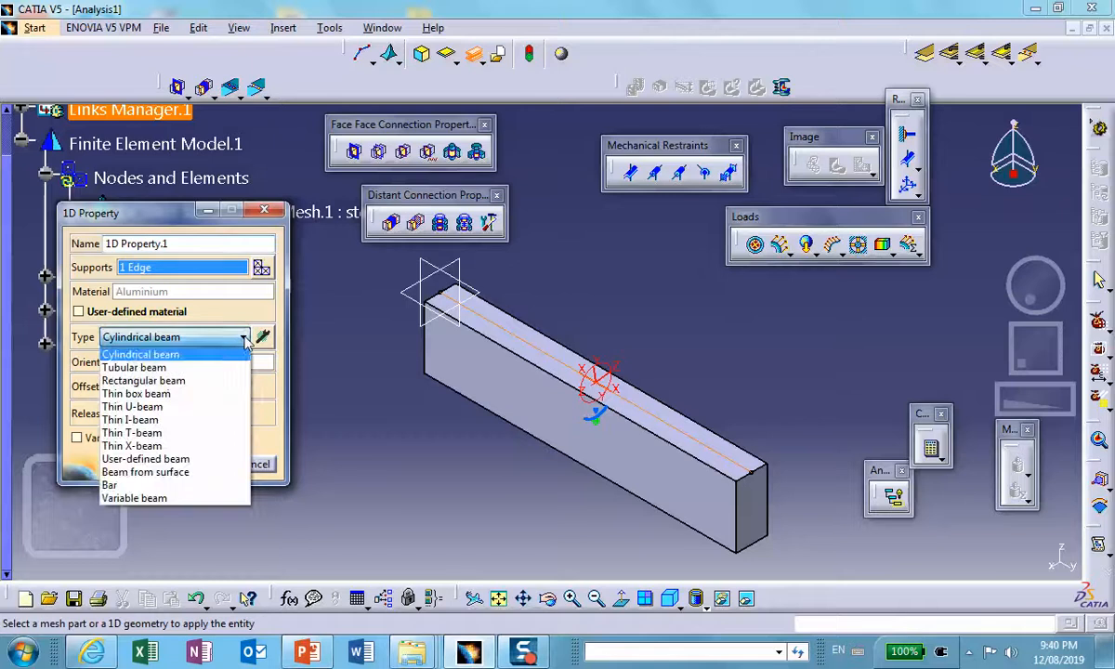
{"action": "left_click", "coordinate": [192, 381]}
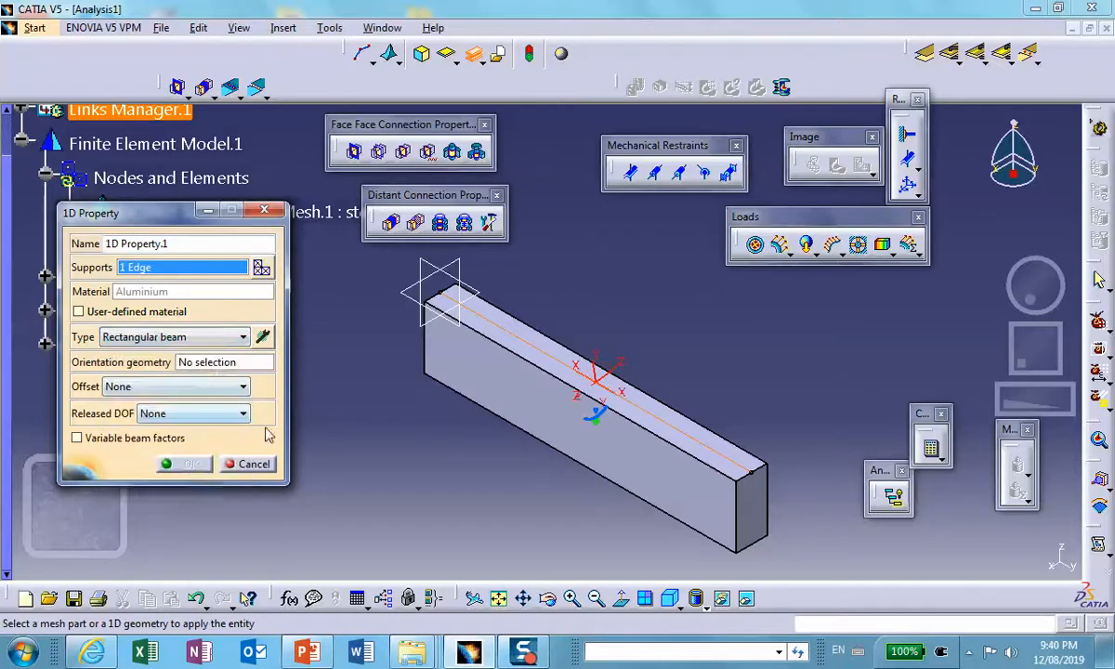
Step: Define the rectangular beam section with a length (Y) of 2 in and a height (Z) of 1 in
{"action": "left_click", "coordinate": [263, 339]}
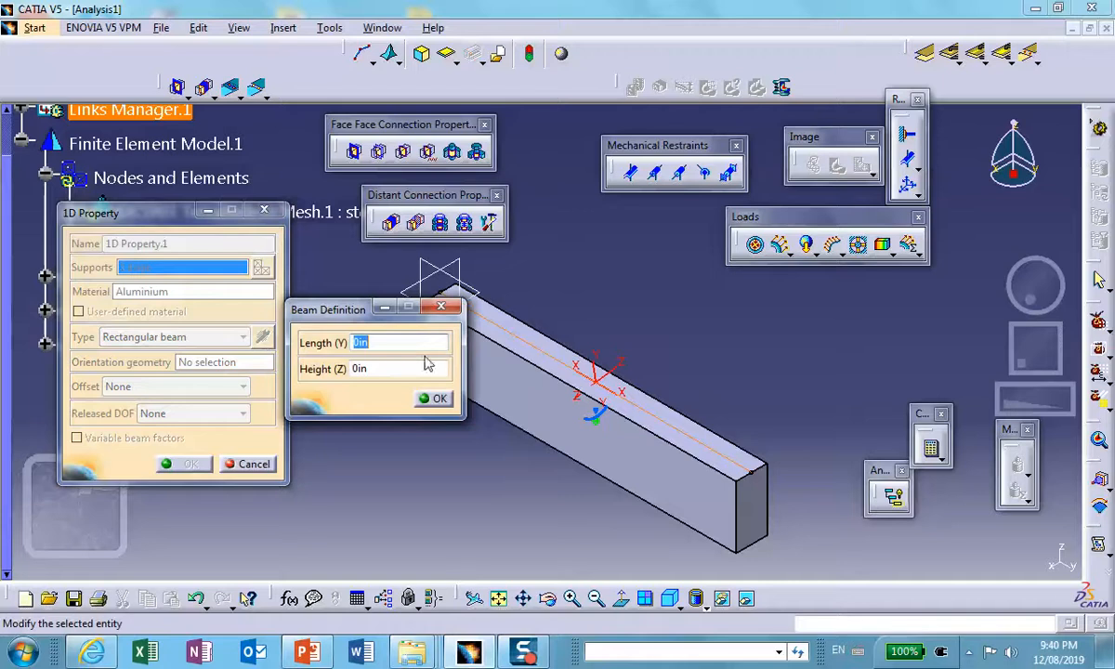
{"action": "type", "text": "2"}
{"action": "key", "text": "Tab"}
{"action": "type", "text": "1"}
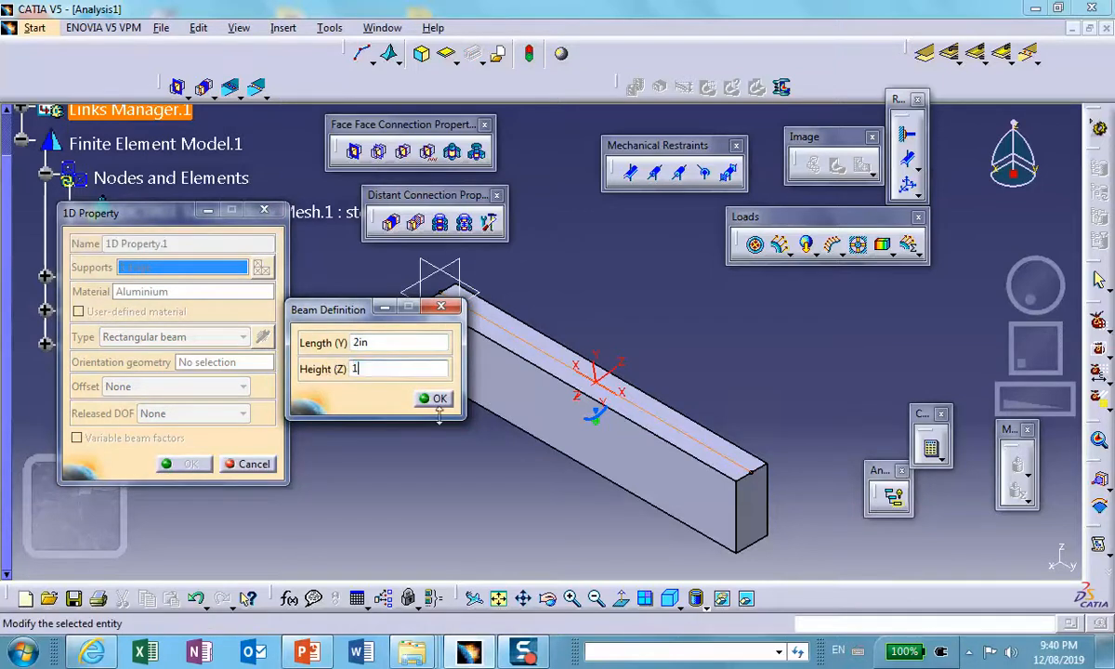
{"action": "left_click", "coordinate": [435, 398]}
Step: Select a vertical end edge of the steel beam as the 1D property's orientation geometry
{"action": "middle_click_drag", "start_coordinate": [620, 379], "coordinate": [721, 426]}
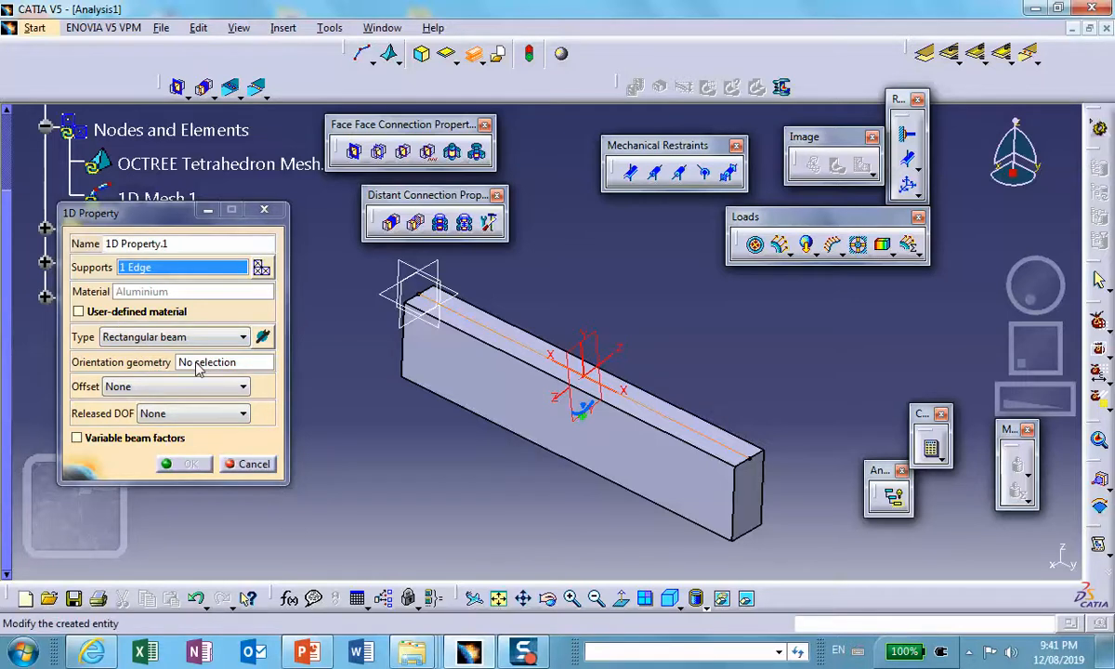
{"action": "left_click", "coordinate": [198, 369]}
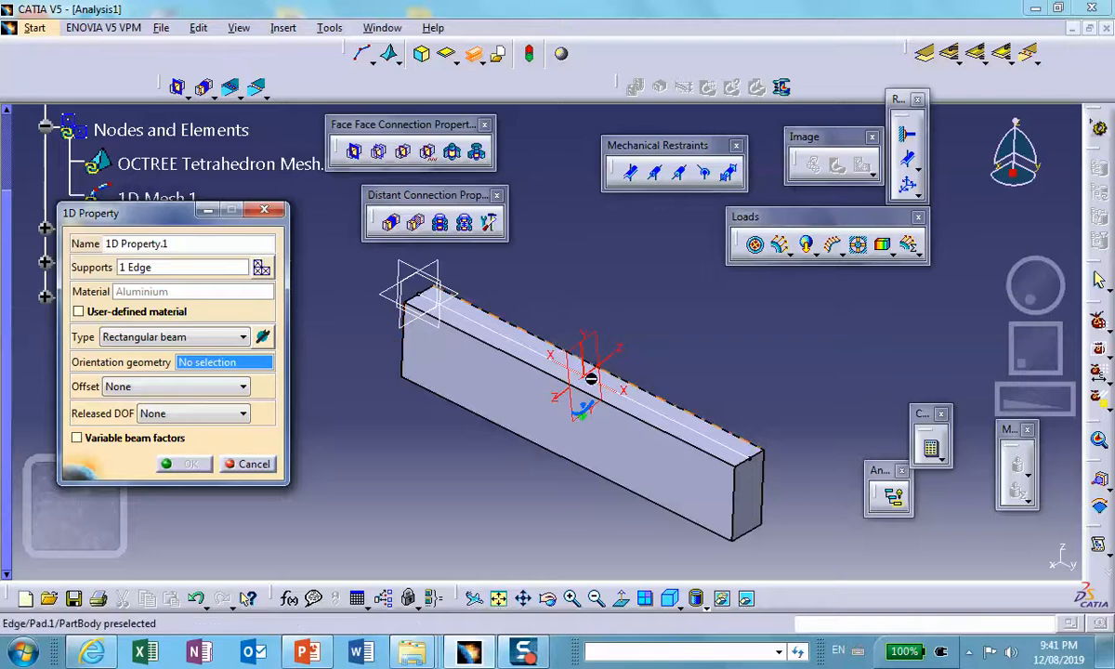
{"action": "left_click", "coordinate": [411, 351]}
{"action": "middle_click_drag", "start_coordinate": [634, 443], "coordinate": [569, 402]}
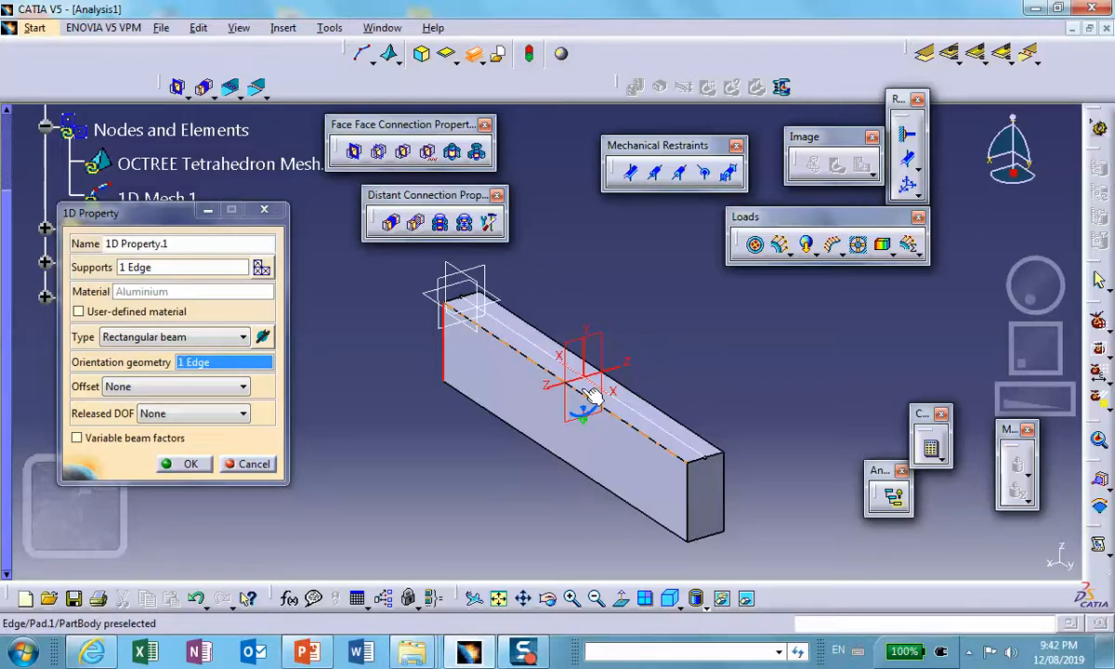
Step: Set the 1D property's offset to Customized and open the offset definition
{"action": "left_click", "coordinate": [137, 388]}
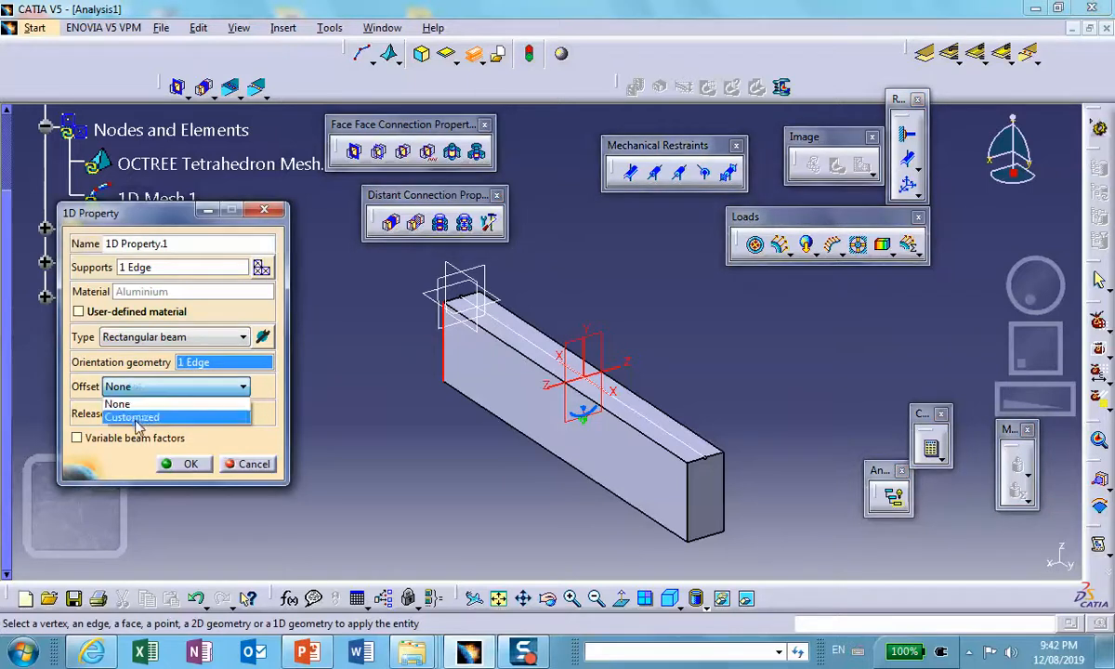
{"action": "left_click", "coordinate": [137, 418]}
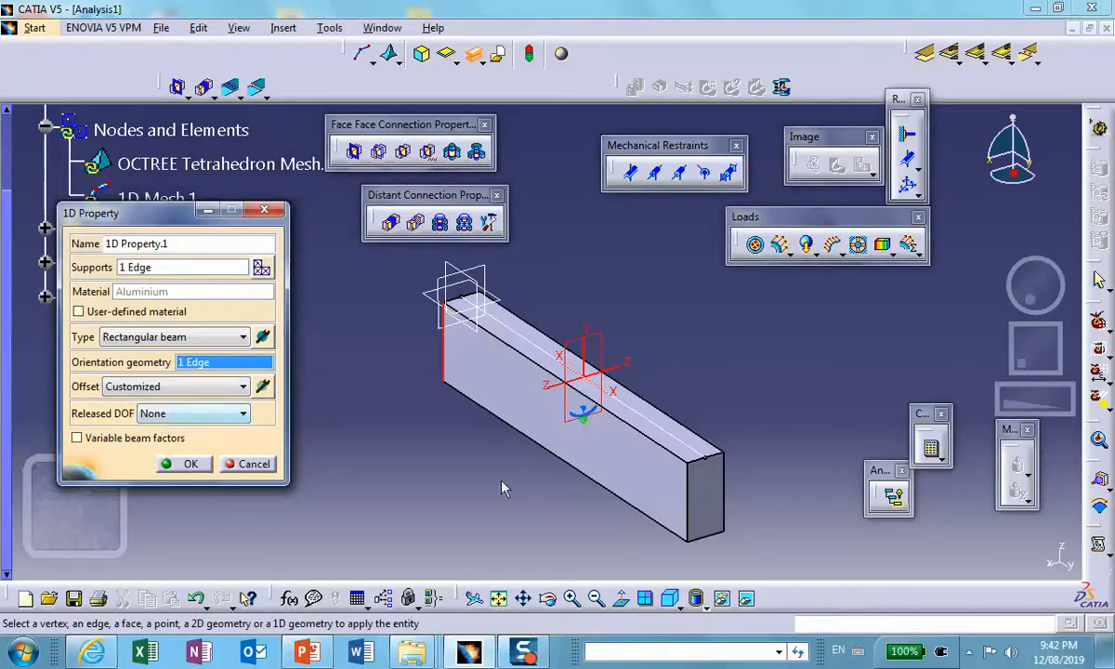
{"action": "left_click", "coordinate": [263, 390]}
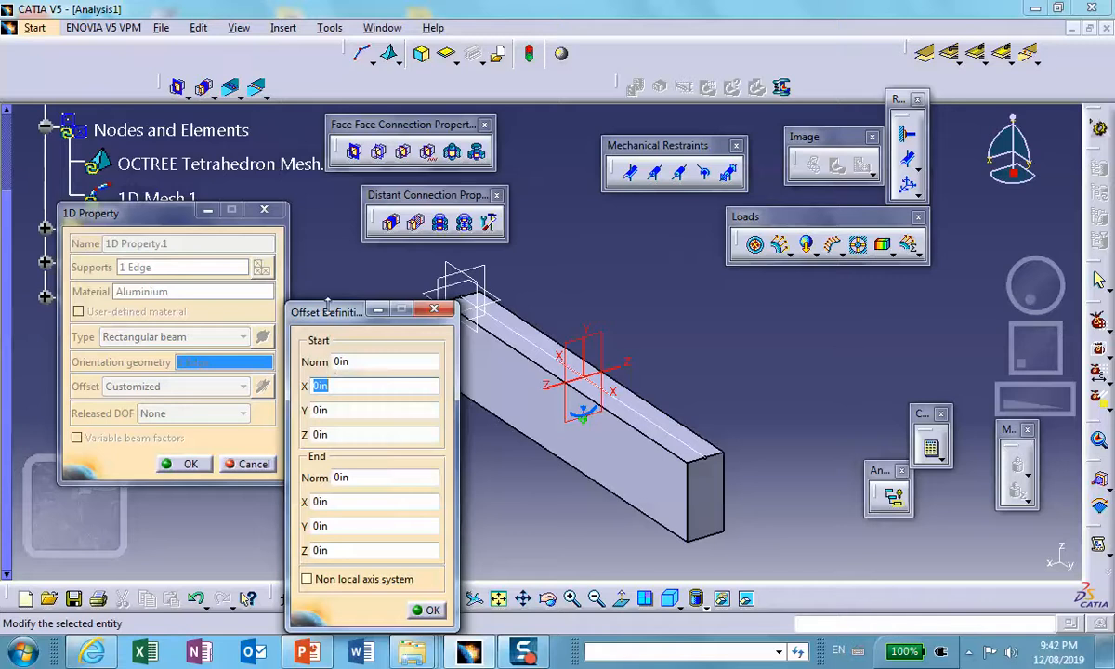
{"action": "middle_click_drag", "start_coordinate": [523, 333], "coordinate": [598, 343]}
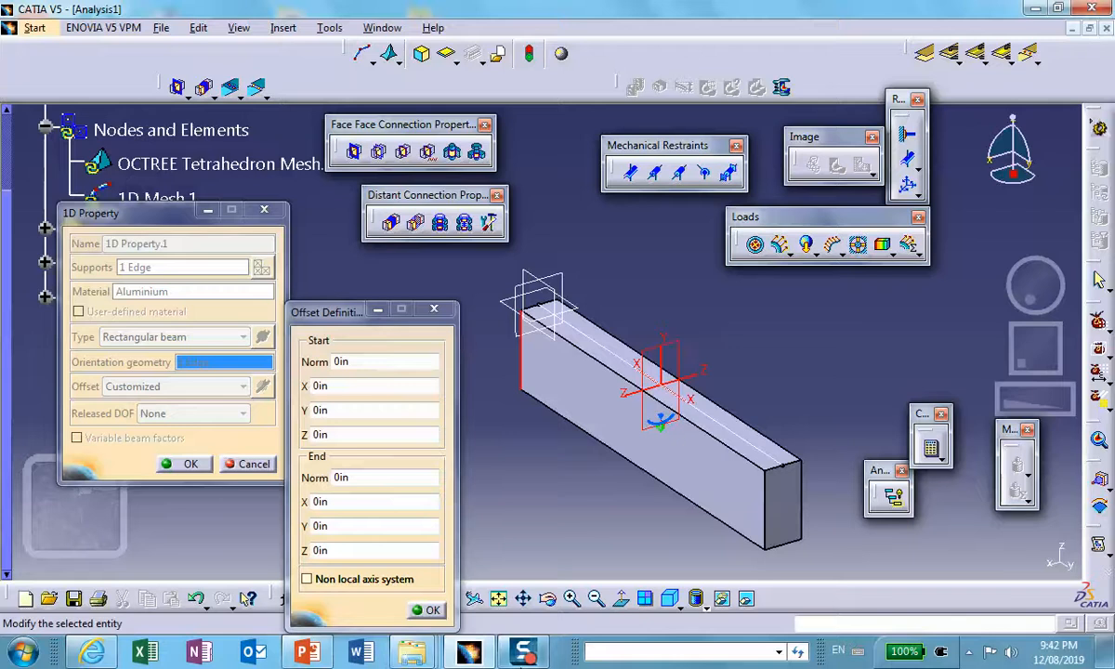
Step: Switch to the PowerPoint slide show, examine the two-material cross-section dimensions, and return to CATIA
{"action": "mouse_move", "coordinate": [315, 653]}
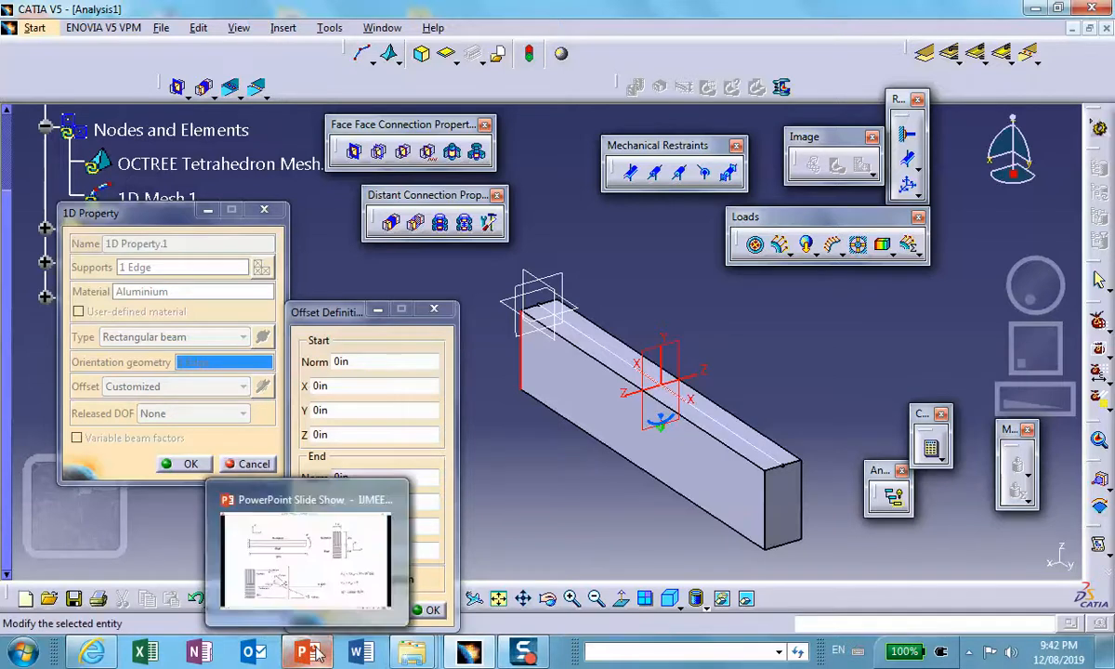
{"action": "left_click", "coordinate": [316, 502]}
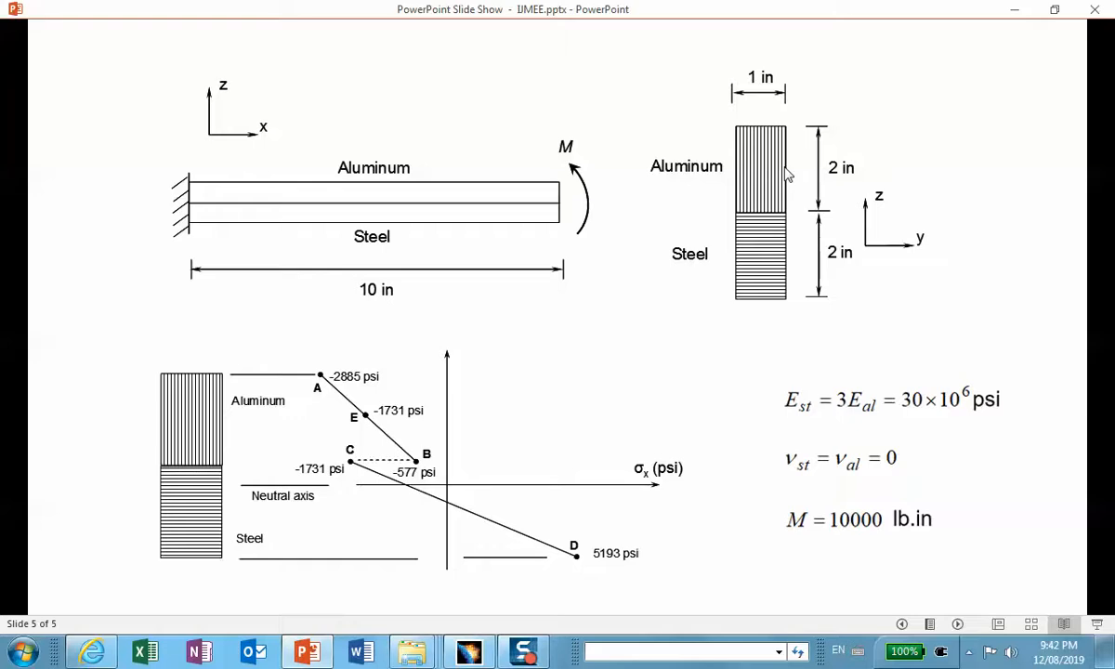
{"action": "left_click", "coordinate": [1015, 15]}
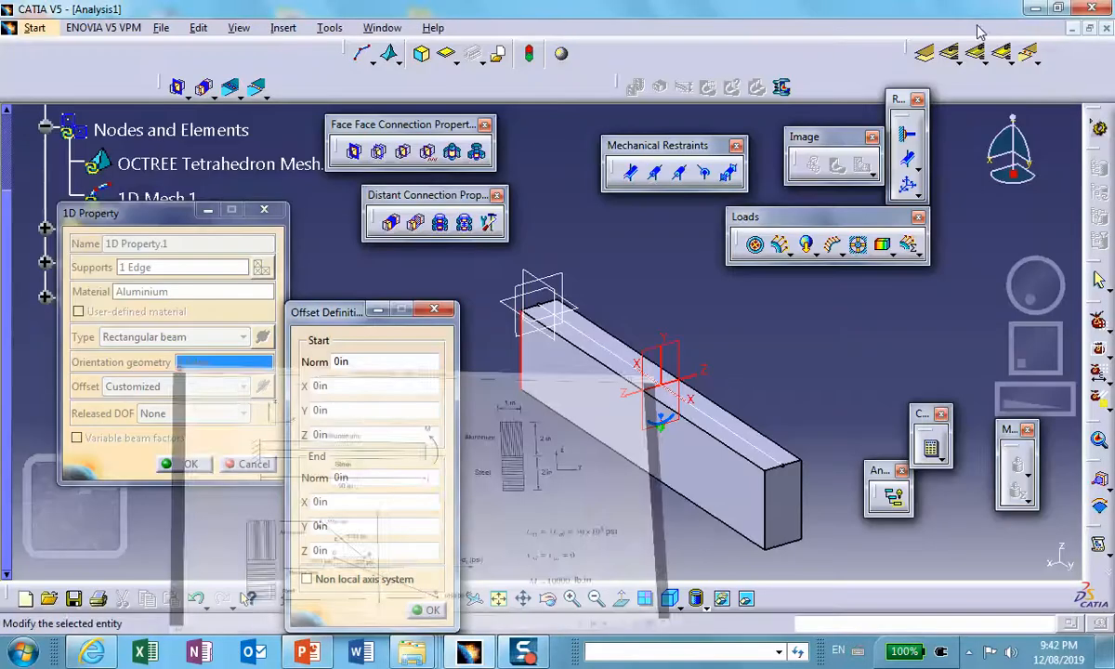
Step: Set the beam's Y offset to 1 in at both start and end and complete the 1D property
{"action": "left_click", "coordinate": [368, 415]}
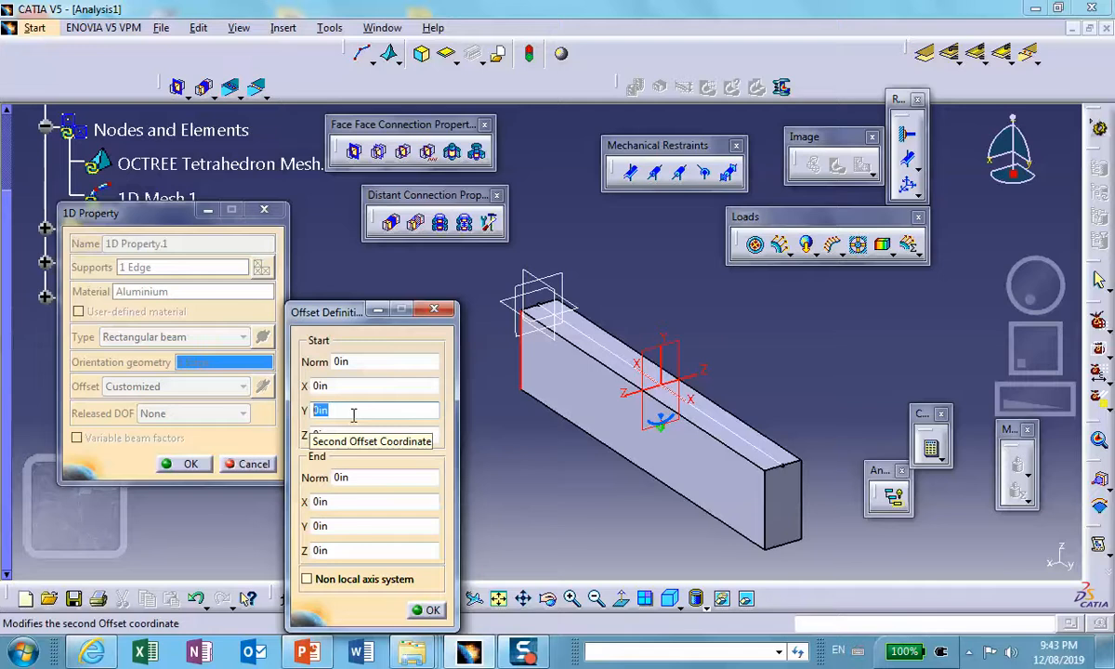
{"action": "type", "text": "1"}
{"action": "left_click", "coordinate": [352, 526]}
{"action": "key", "text": "shift+Home"}
{"action": "type", "text": "1"}
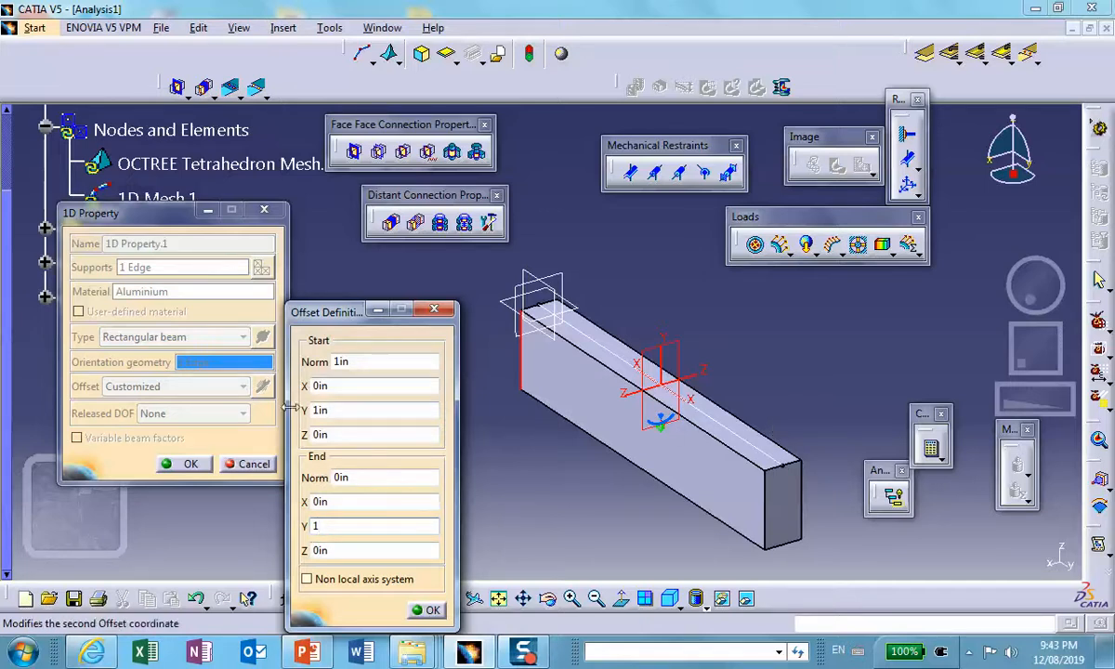
{"action": "left_click", "coordinate": [422, 609]}
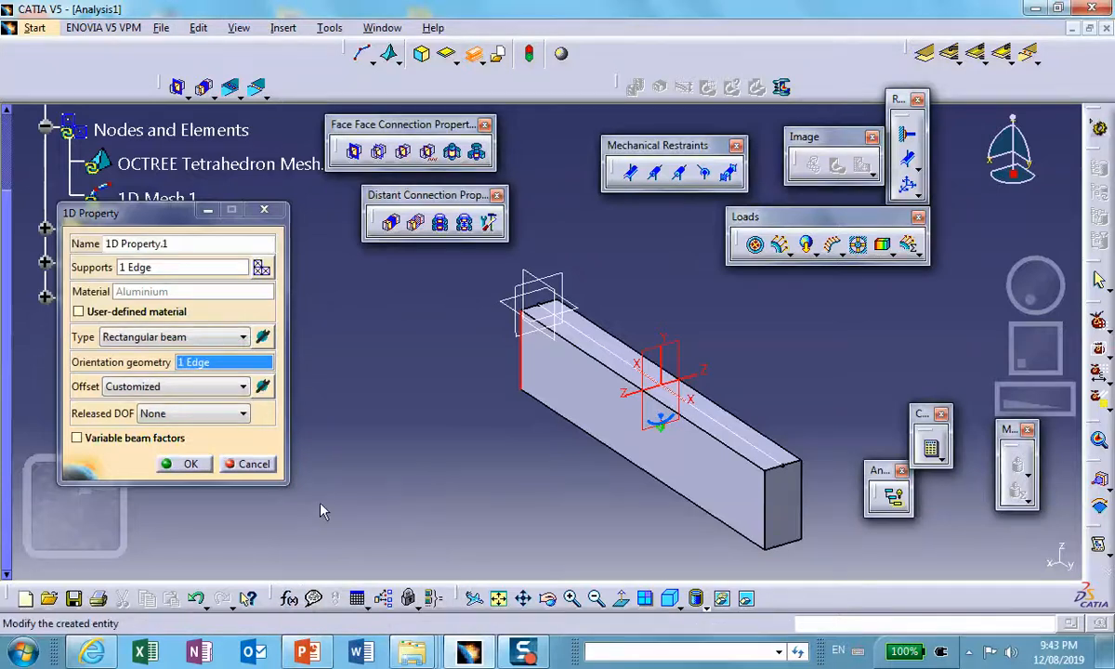
{"action": "left_click", "coordinate": [189, 464]}
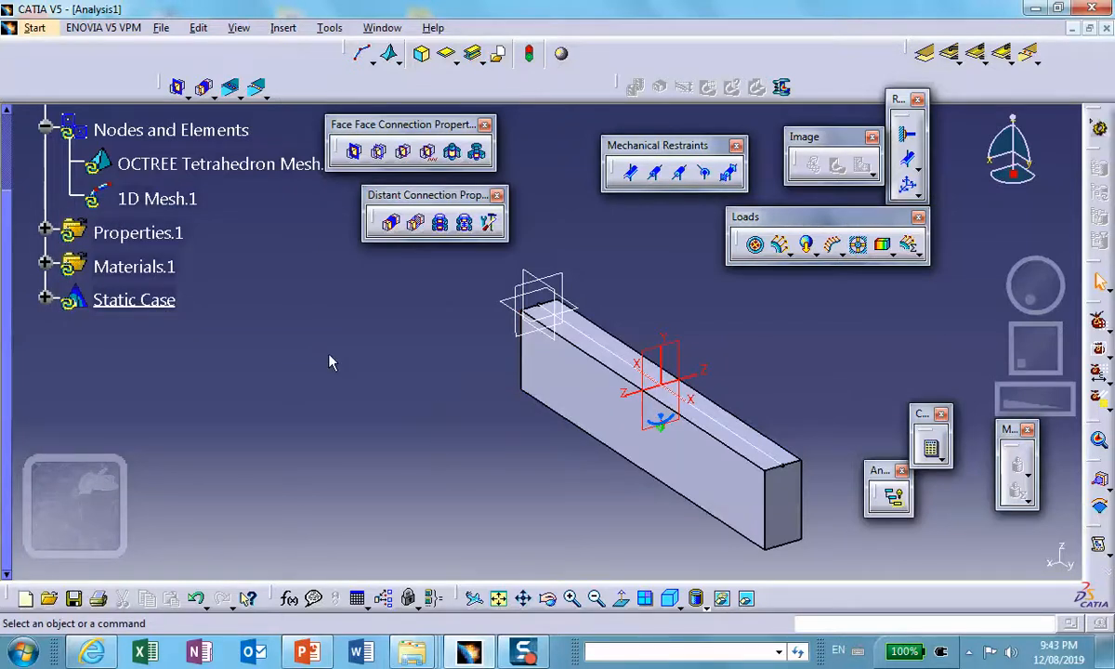
{"action": "middle_click_drag", "start_coordinate": [456, 430], "coordinate": [727, 343]}
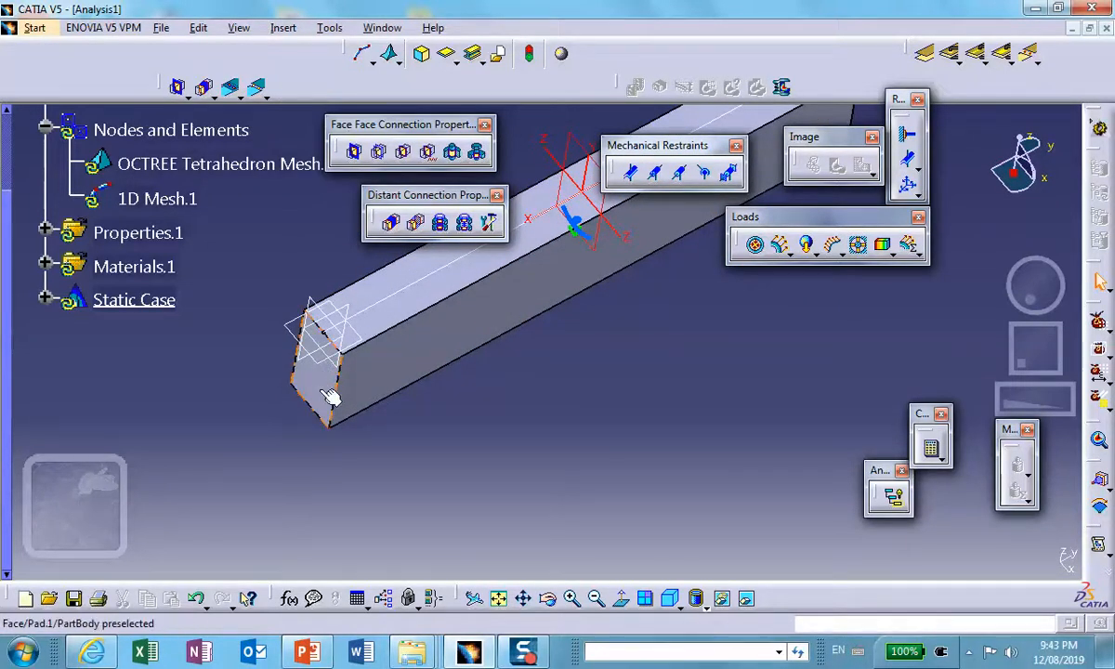
Step: Clamp the steel beam's fixed end face and add a second clamp at the same end of the 1D beam
{"action": "left_click", "coordinate": [906, 134]}
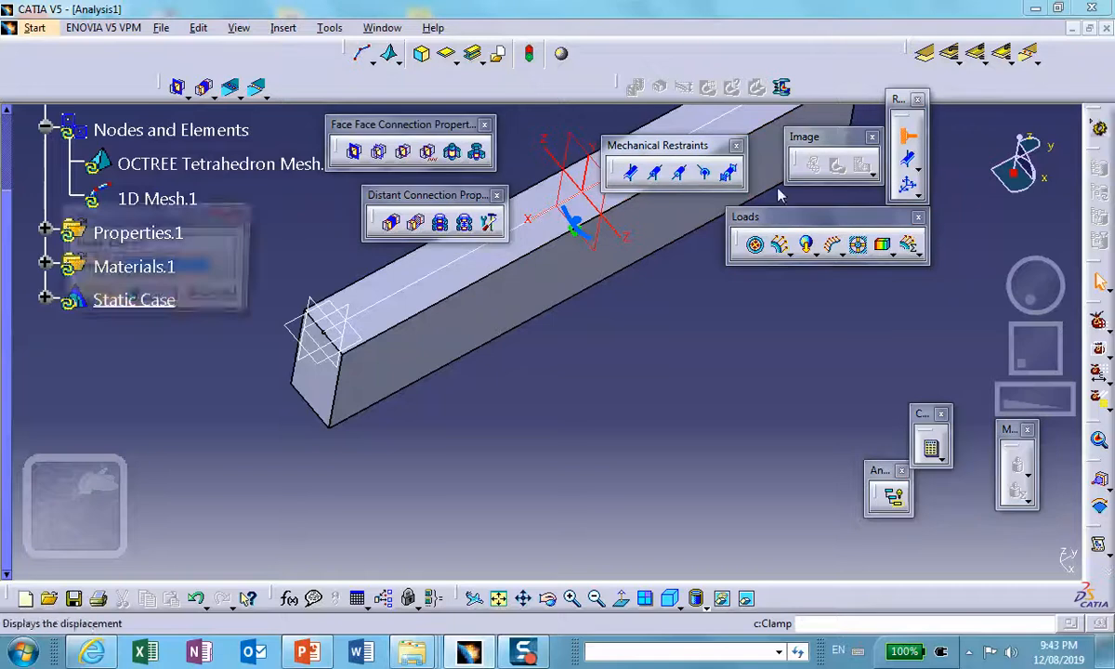
{"action": "left_click", "coordinate": [323, 392]}
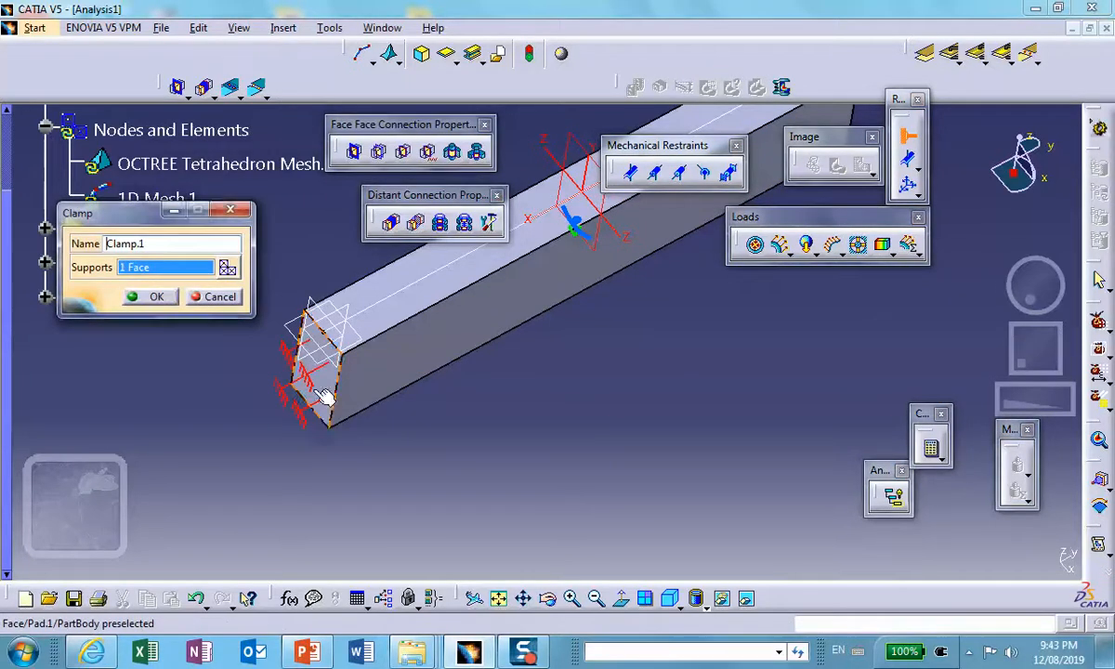
{"action": "left_click", "coordinate": [154, 296]}
{"action": "left_click", "coordinate": [906, 135]}
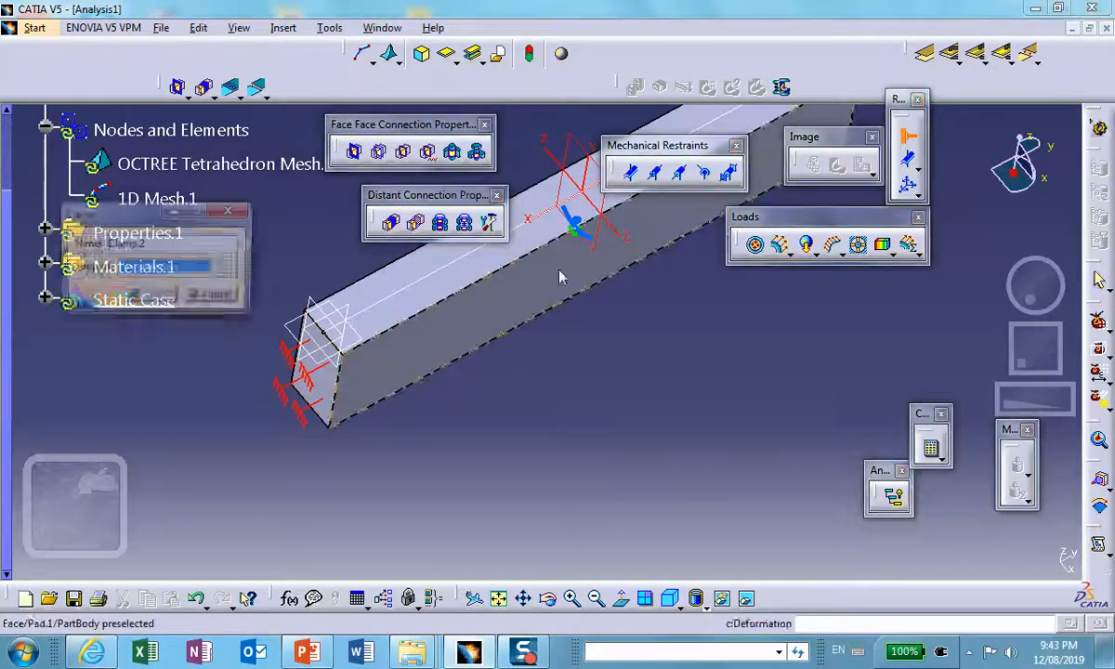
{"action": "left_click", "coordinate": [332, 338]}
{"action": "left_click", "coordinate": [156, 297]}
Step: Start a moment load with the steel beam's free end face as its support
{"action": "middle_click_drag", "start_coordinate": [572, 415], "coordinate": [325, 319]}
{"action": "middle_click_drag", "start_coordinate": [580, 422], "coordinate": [498, 441]}
{"action": "middle_click_drag", "start_coordinate": [637, 326], "coordinate": [467, 324]}
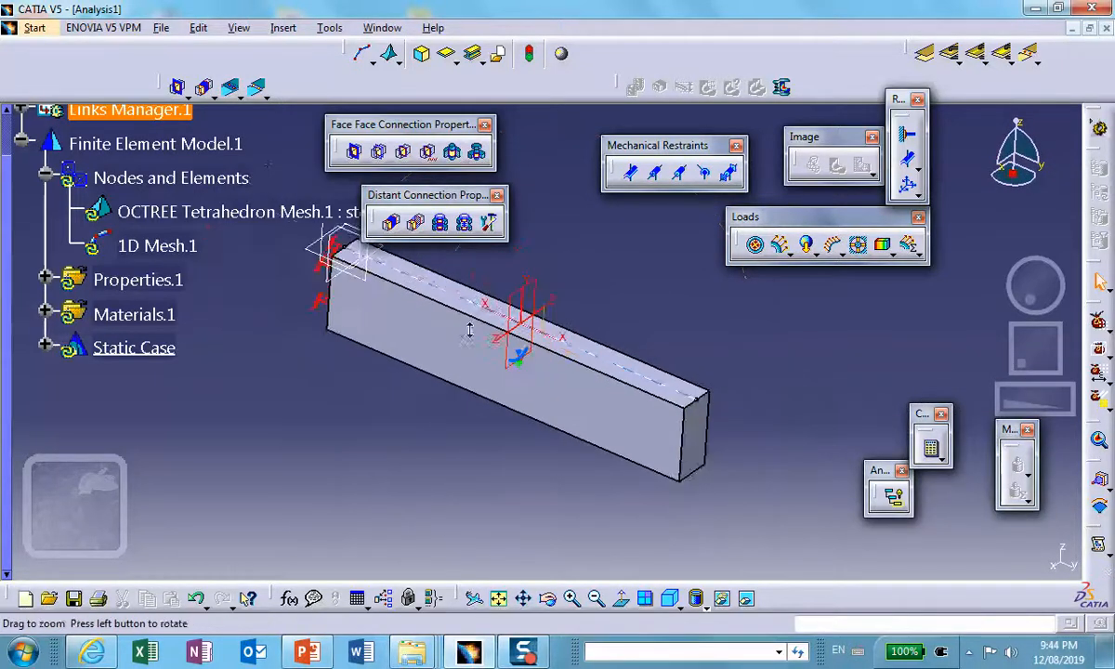
{"action": "scroll", "coordinate": [536, 368], "scroll_direction": "down", "scroll_amount": 1}
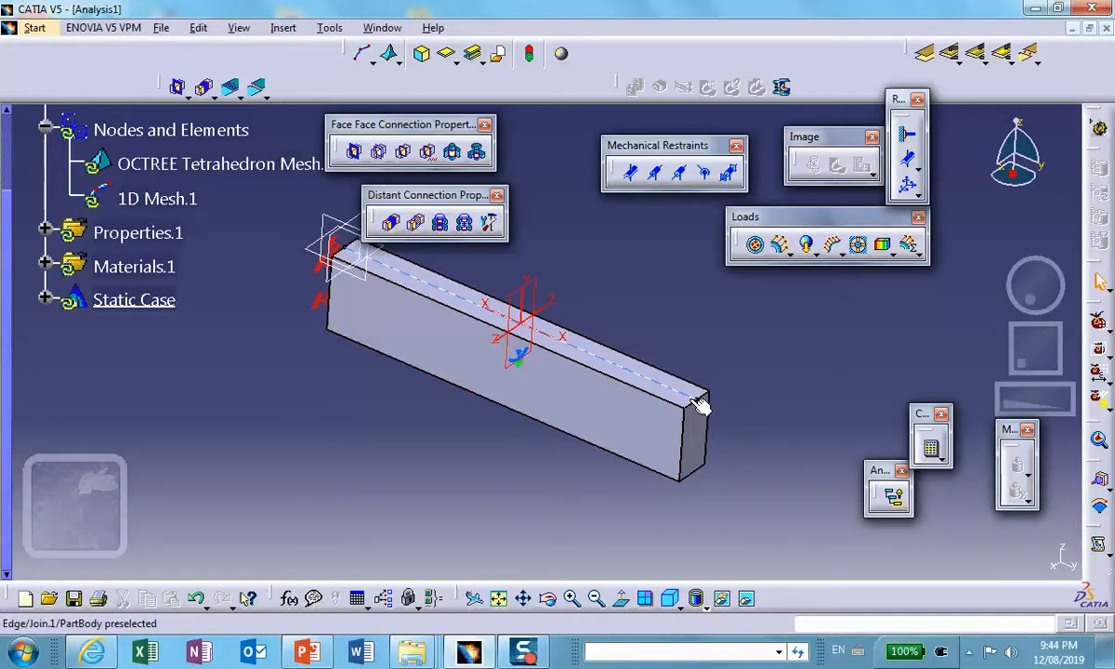
{"action": "mouse_move", "coordinate": [306, 475]}
{"action": "middle_mouse_down"}
{"action": "mouse_move", "coordinate": [292, 495]}
{"action": "mouse_move", "coordinate": [298, 457]}
{"action": "middle_mouse_up"}
{"action": "scroll", "coordinate": [307, 453], "scroll_direction": "down", "scroll_amount": 1}
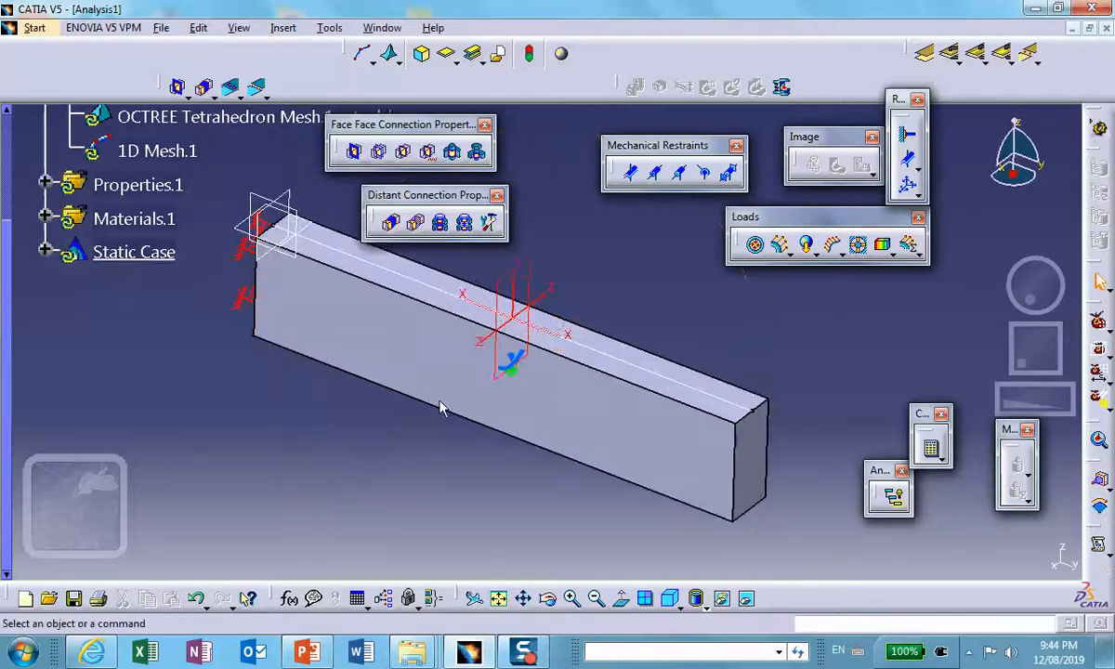
{"action": "left_click", "coordinate": [787, 252]}
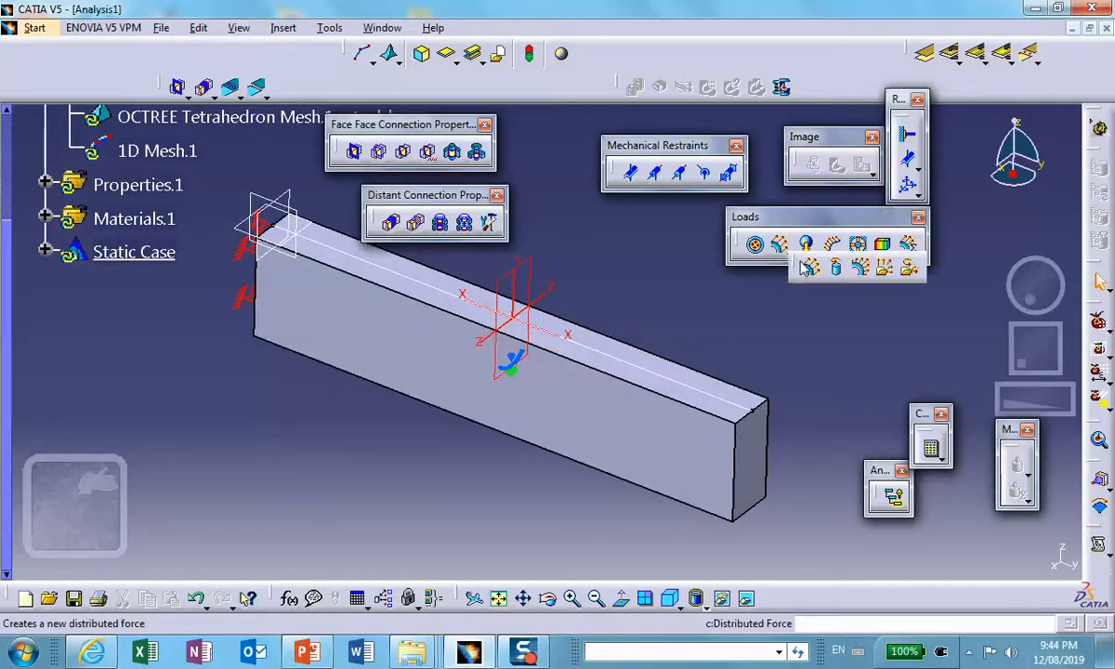
{"action": "left_click", "coordinate": [839, 268]}
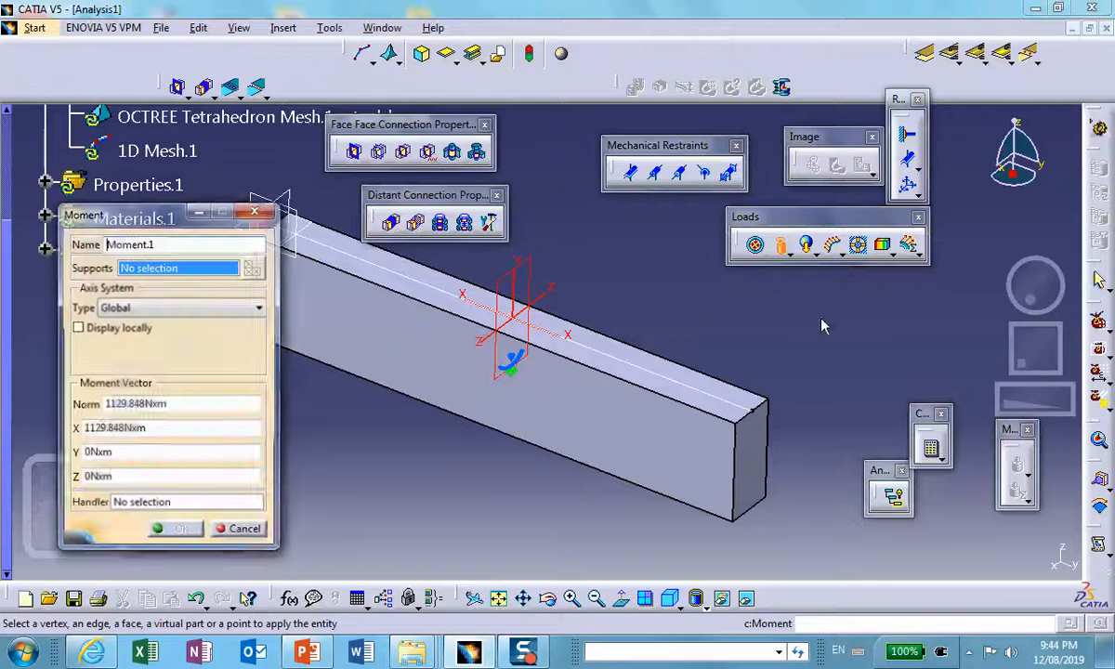
{"action": "left_click", "coordinate": [766, 450]}
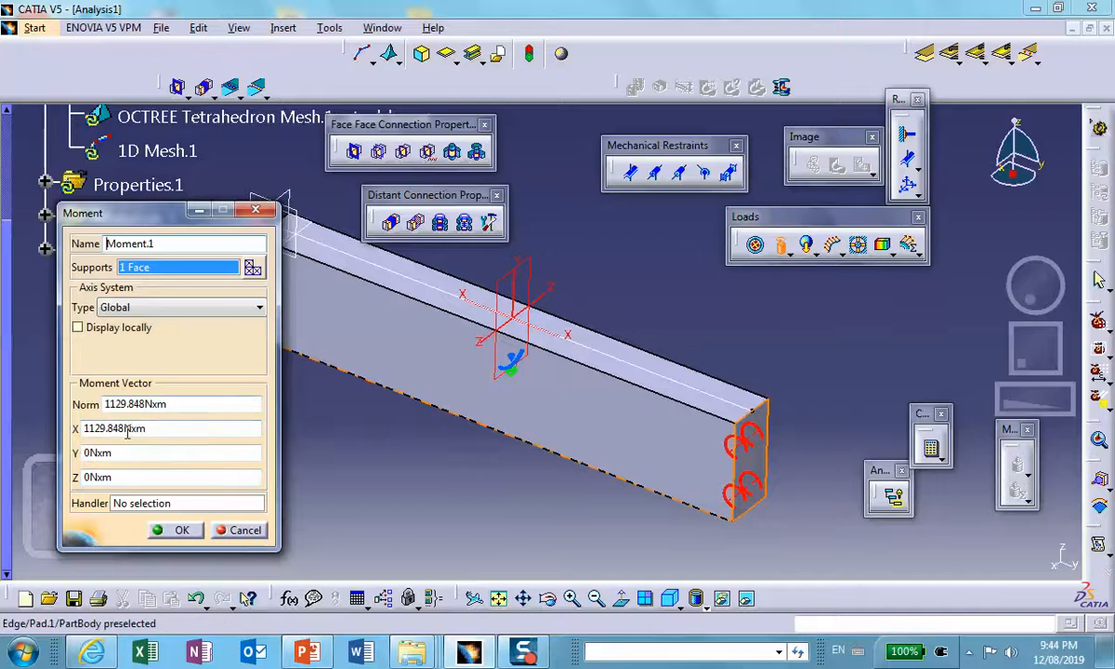
Step: Set the moment's X component to 5000 lbfxin and complete the load on the end face
{"action": "left_click", "coordinate": [124, 424]}
{"action": "key", "text": "BackSpace"}
{"action": "key", "text": "BackSpace"}
{"action": "key", "text": "BackSpace"}
{"action": "key", "text": "BackSpace"}
{"action": "key", "text": "BackSpace"}
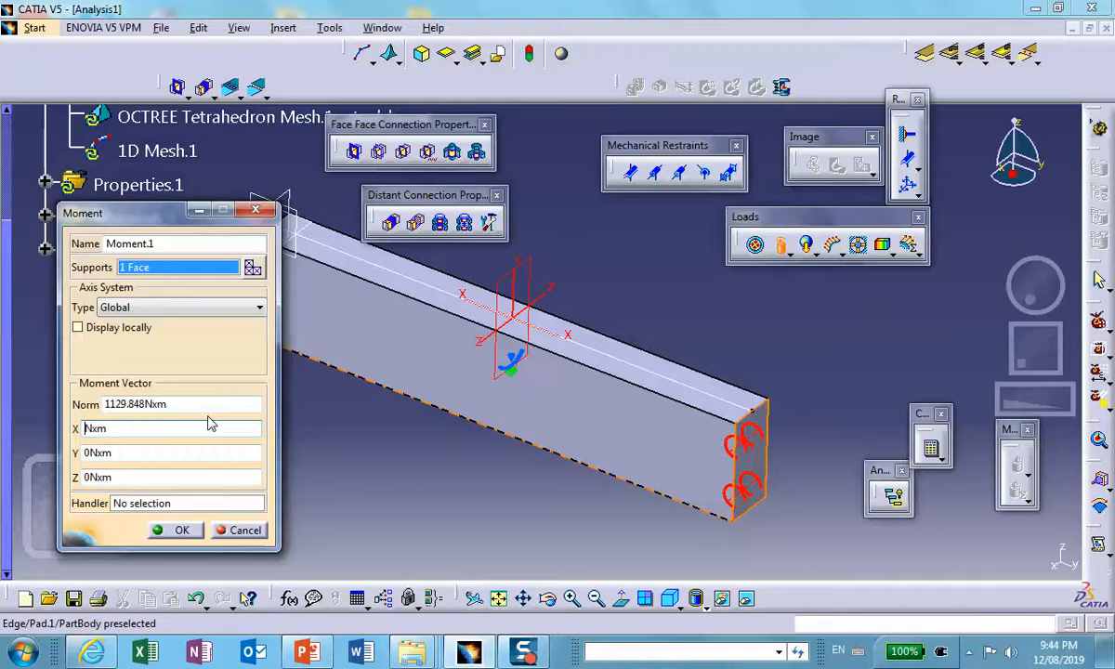
{"action": "type", "text": "5000"}
{"action": "key", "text": "BackSpace"}
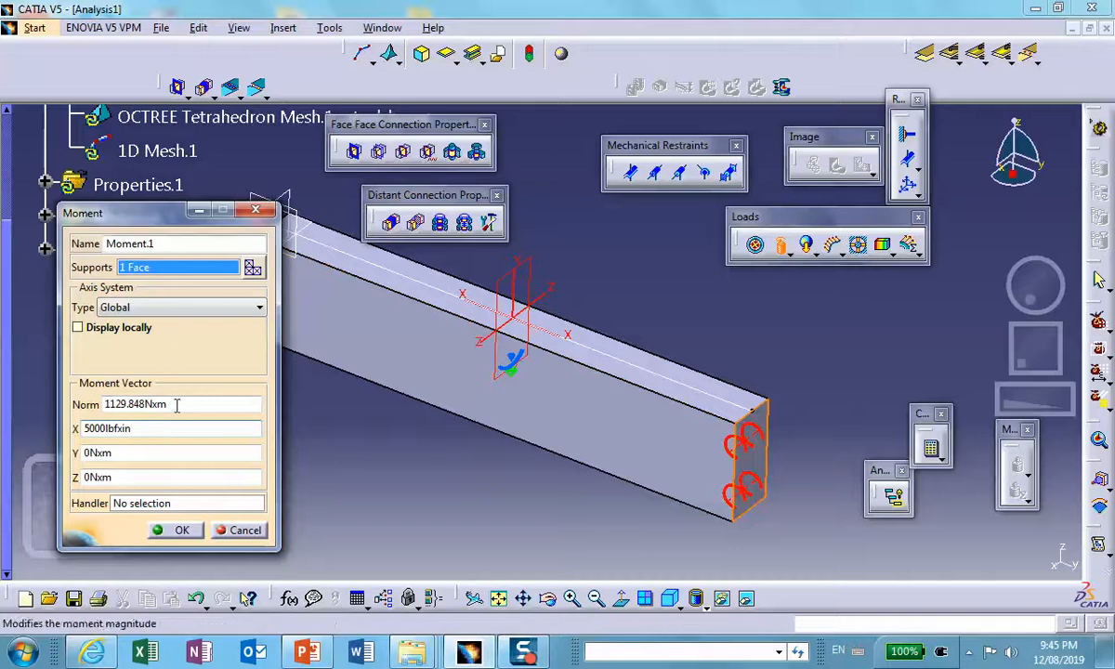
{"action": "left_click", "coordinate": [176, 529]}
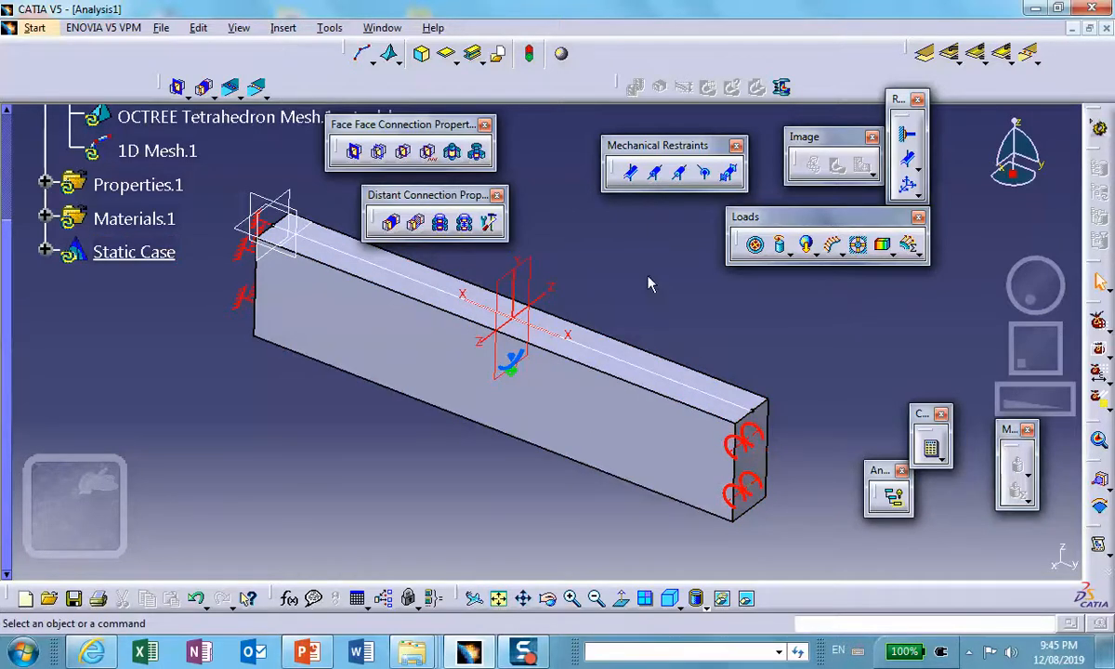
Step: Open the units settings for parameters and measures and sort the magnitudes by name
{"action": "left_click", "coordinate": [329, 28]}
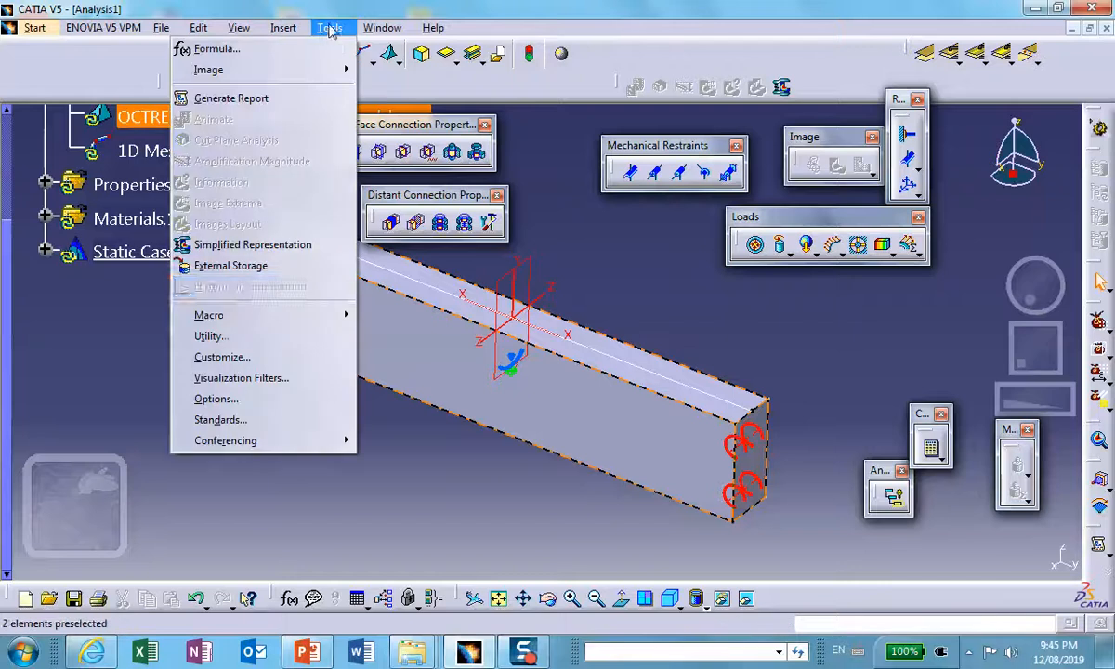
{"action": "left_click", "coordinate": [215, 398]}
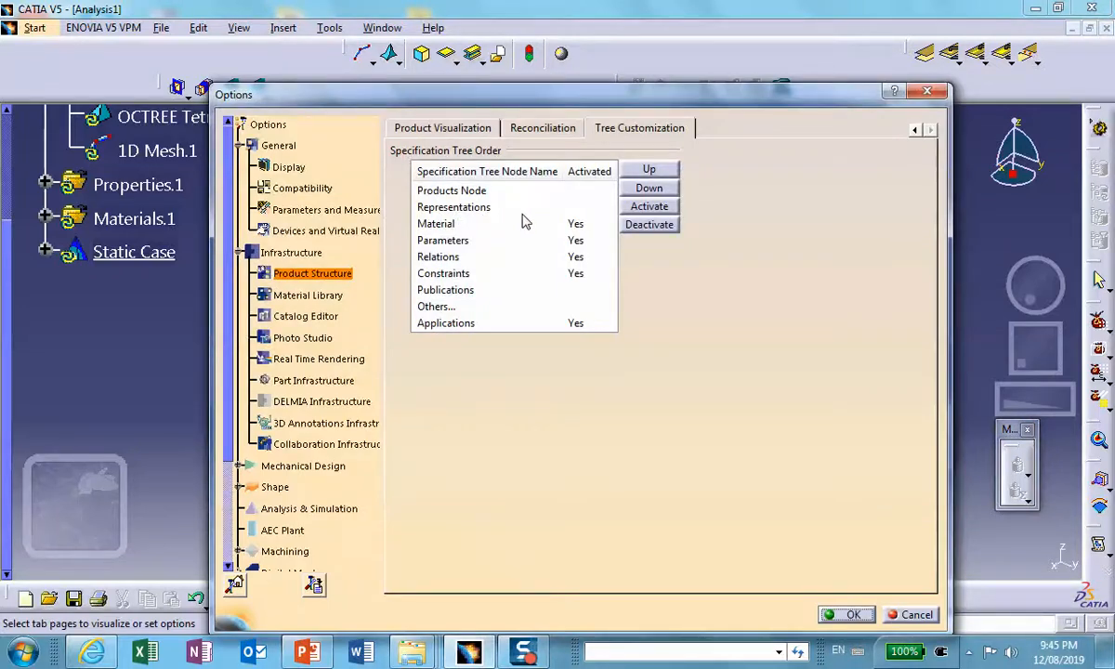
{"action": "left_click", "coordinate": [296, 211]}
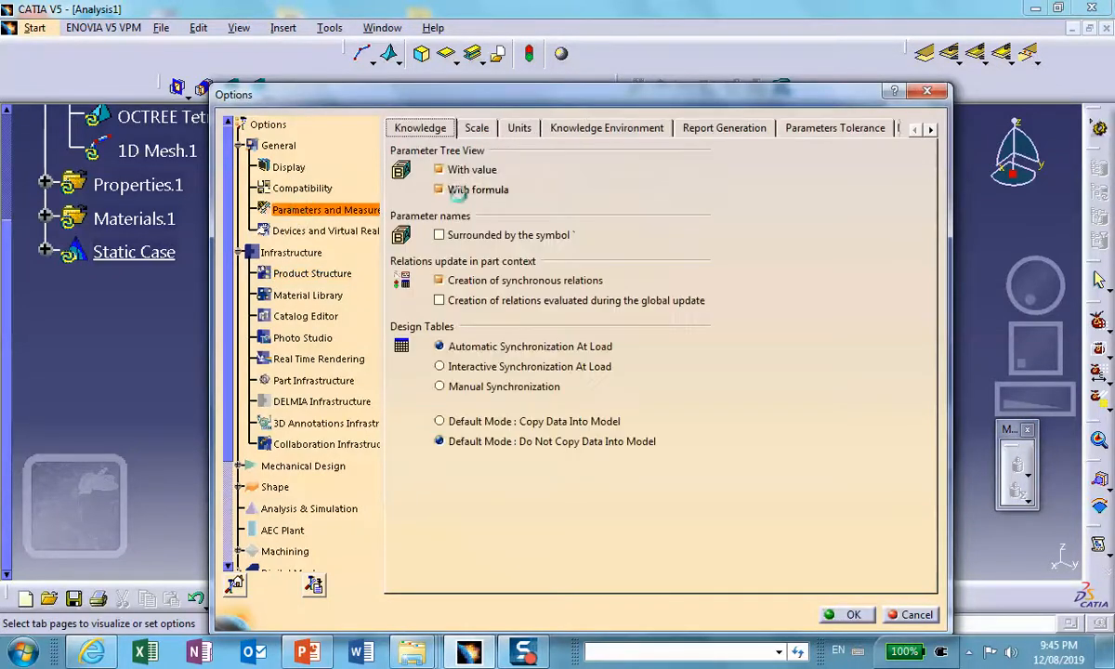
{"action": "left_click", "coordinate": [517, 128]}
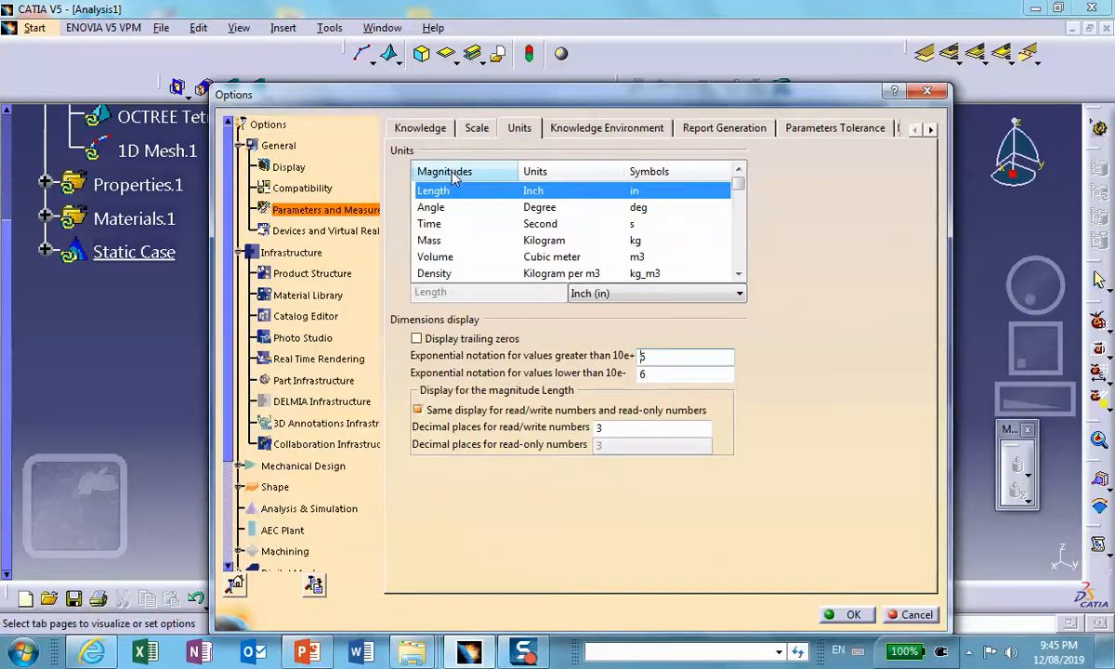
{"action": "left_click", "coordinate": [454, 175]}
Step: Change the unit of the Moment magnitude to Pound force x Inch (lbfxin) and apply the options
{"action": "scroll", "coordinate": [465, 173], "scroll_direction": "down", "scroll_amount": 3}
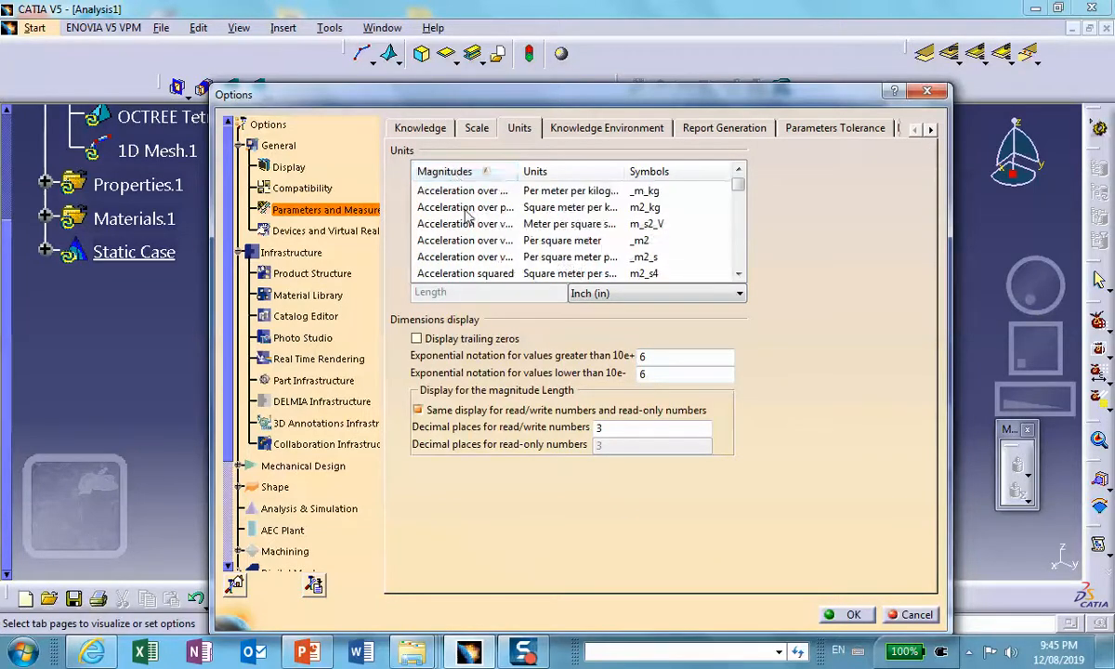
{"action": "left_click_drag", "start_coordinate": [734, 189], "coordinate": [740, 218]}
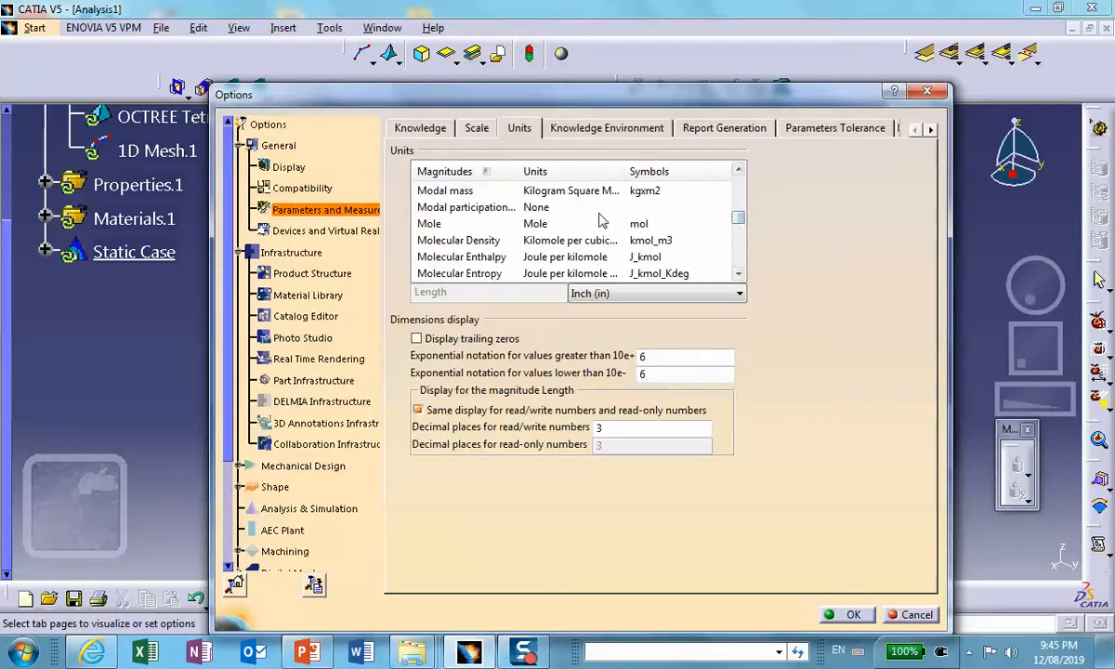
{"action": "left_click", "coordinate": [738, 169]}
{"action": "left_click", "coordinate": [738, 169]}
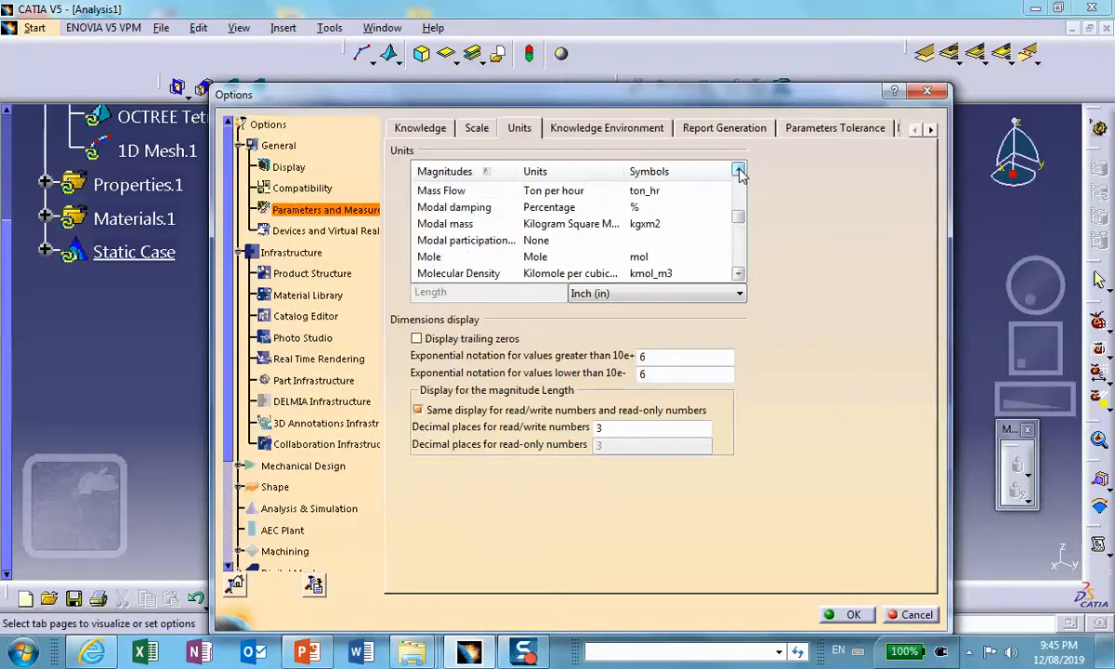
{"action": "scroll", "coordinate": [692, 264], "scroll_direction": "down", "scroll_amount": 3}
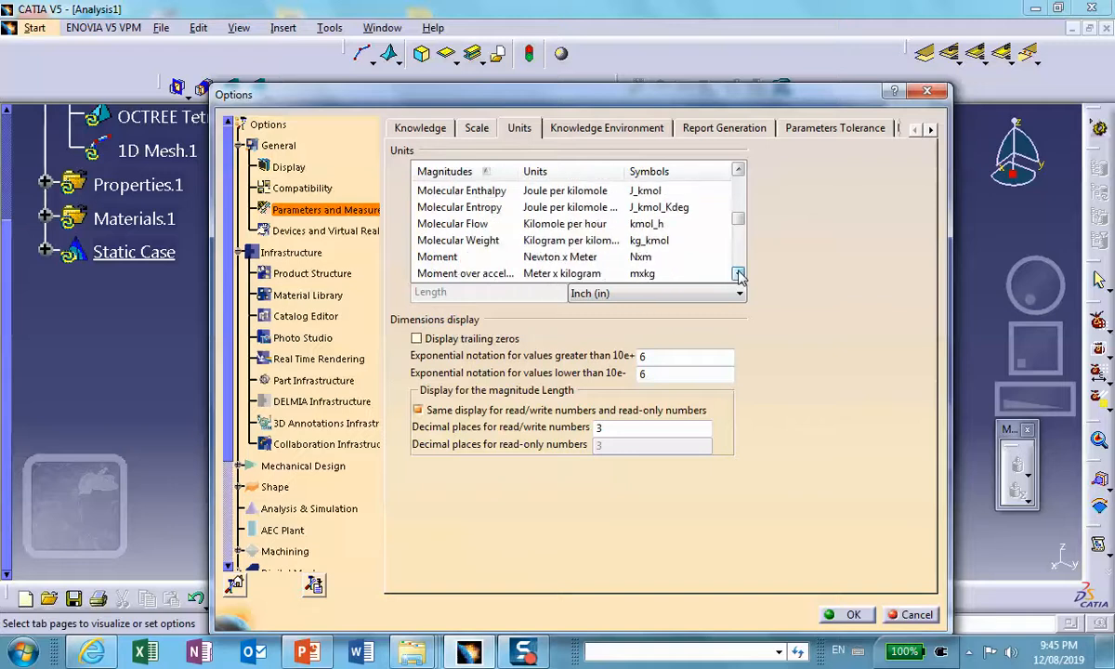
{"action": "left_click", "coordinate": [694, 240]}
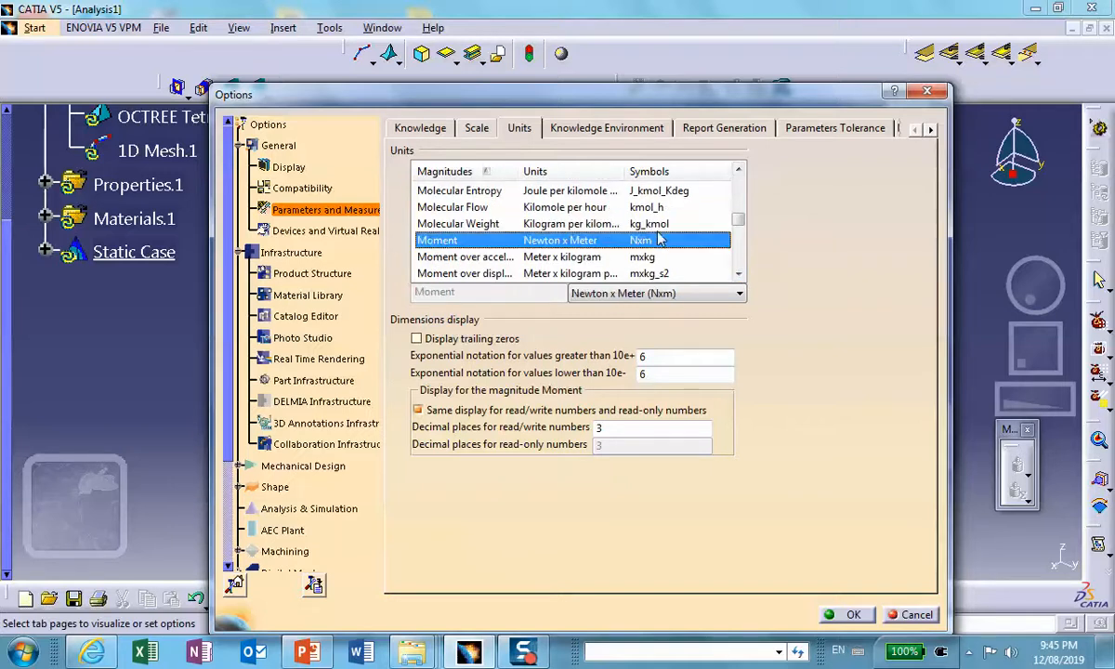
{"action": "left_click", "coordinate": [728, 300]}
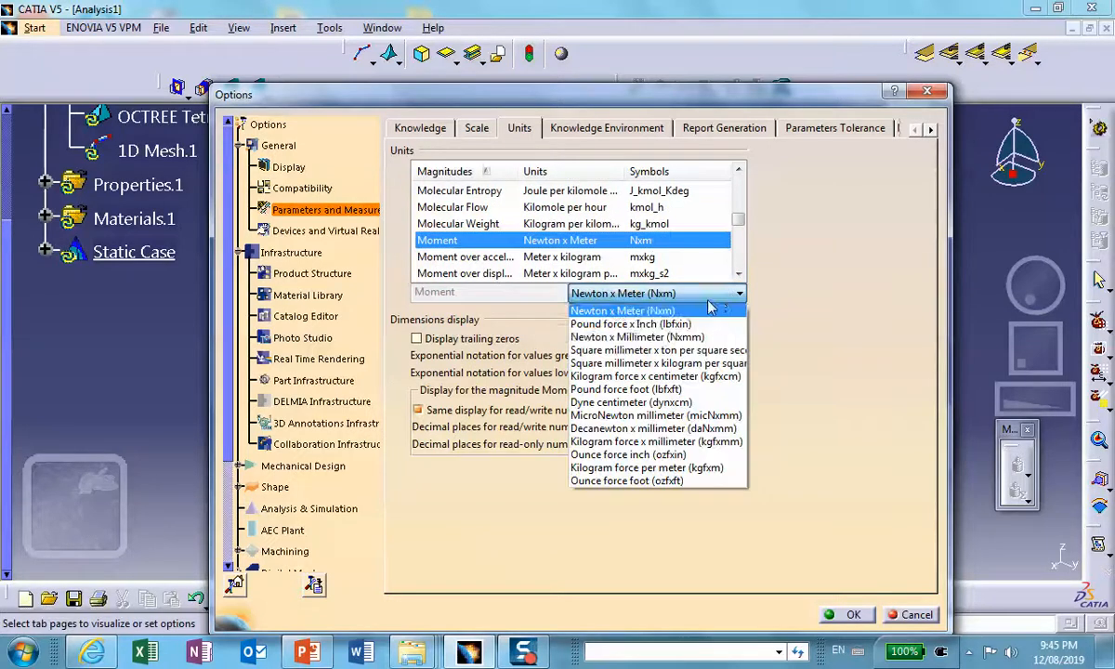
{"action": "left_click", "coordinate": [650, 324]}
{"action": "left_click", "coordinate": [845, 614]}
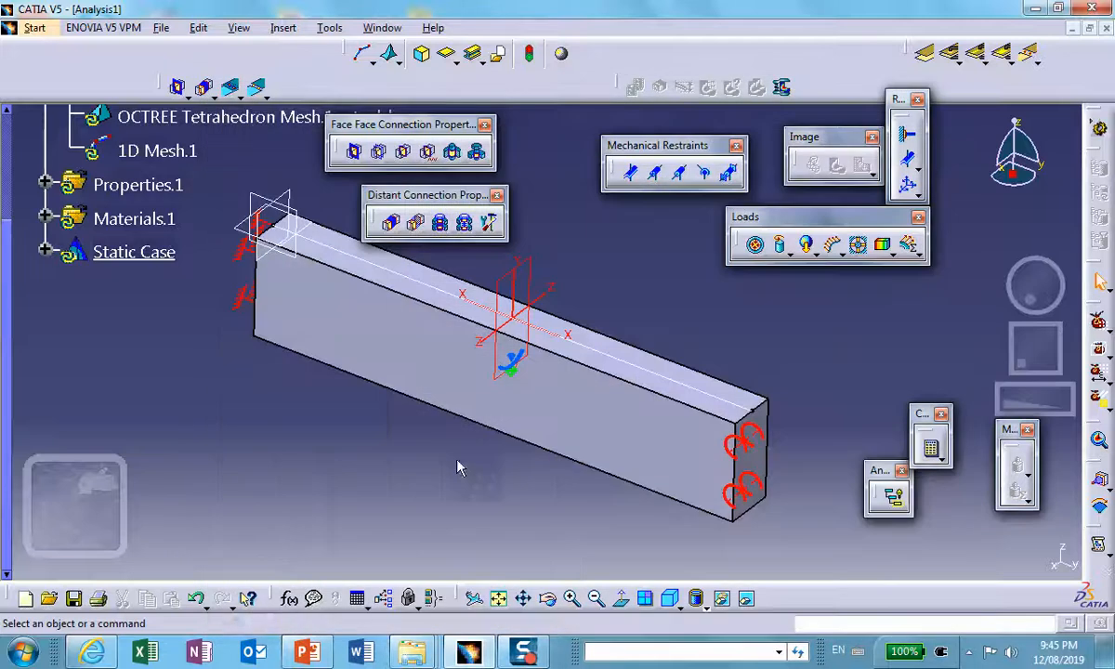
Step: Reopen the end-face moment from the static case's loads, check its vector values, and close its definition
{"action": "left_click", "coordinate": [44, 252]}
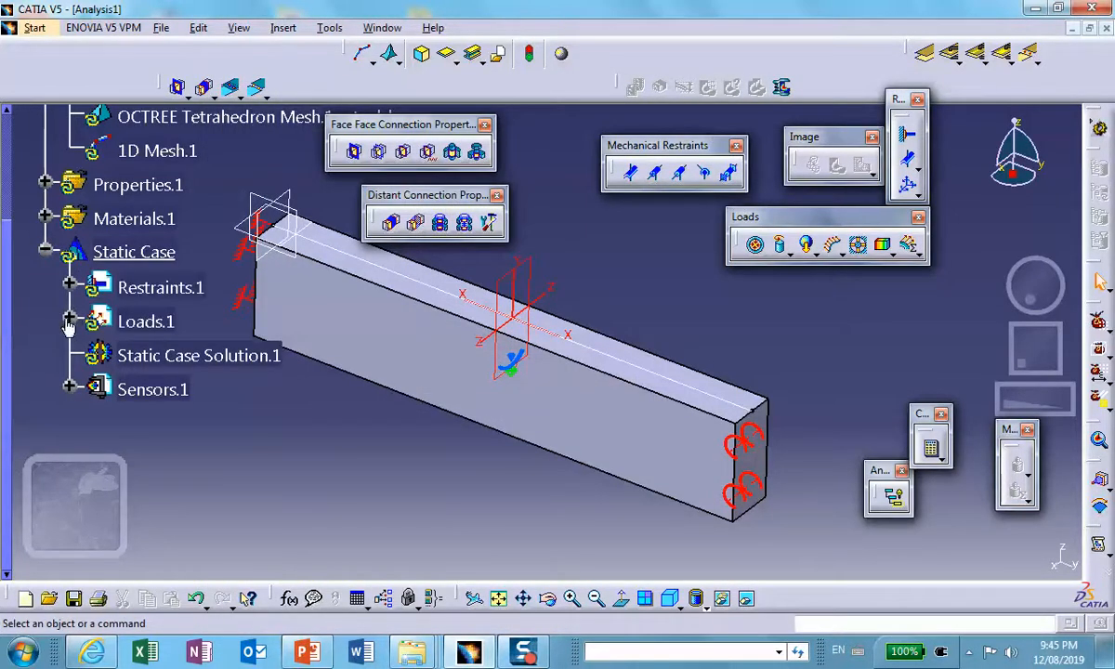
{"action": "left_click", "coordinate": [70, 320]}
{"action": "double_click", "coordinate": [167, 353]}
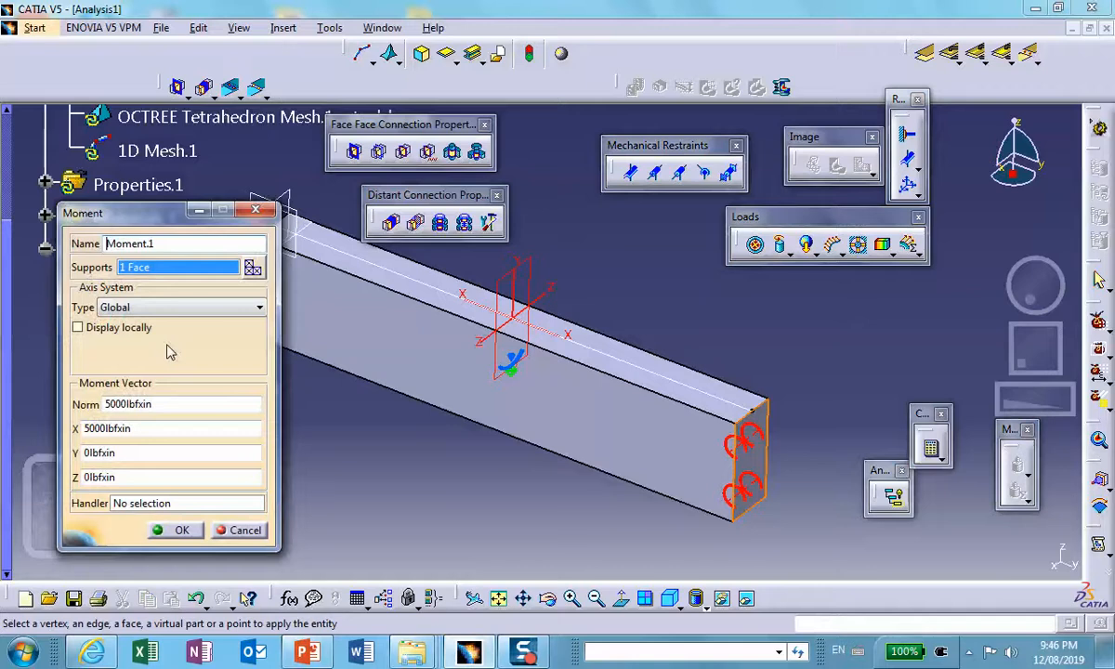
{"action": "left_click", "coordinate": [175, 528]}
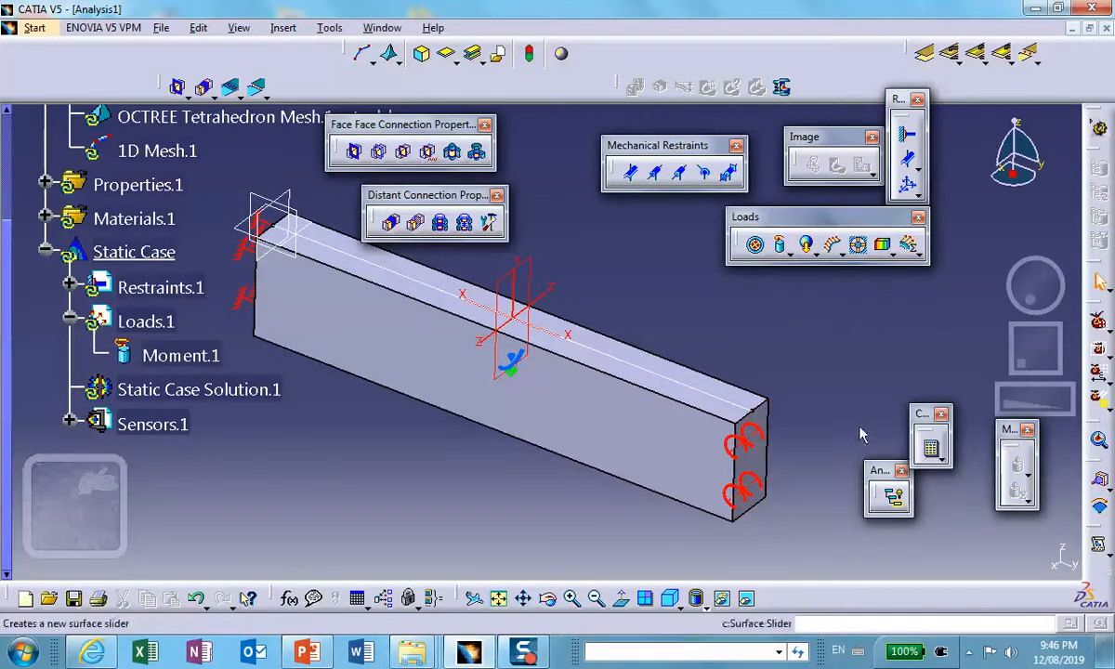
Step: Apply a second moment of 5000 lbfxin about X to the vertex at the 1D beam's free end
{"action": "left_click", "coordinate": [778, 245]}
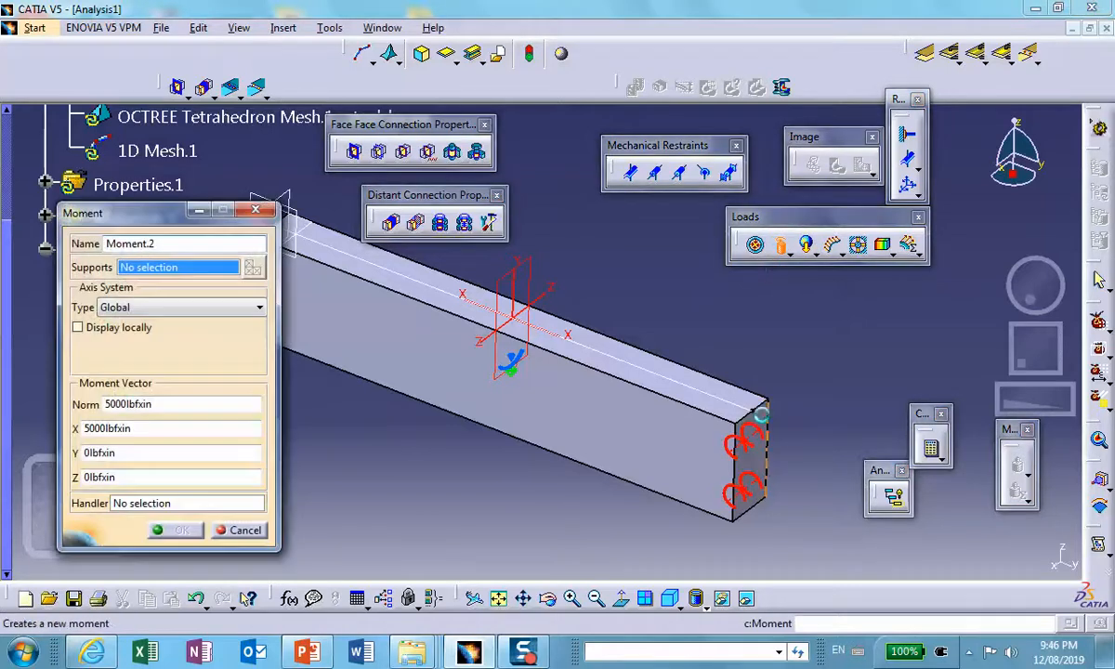
{"action": "left_click", "coordinate": [760, 418]}
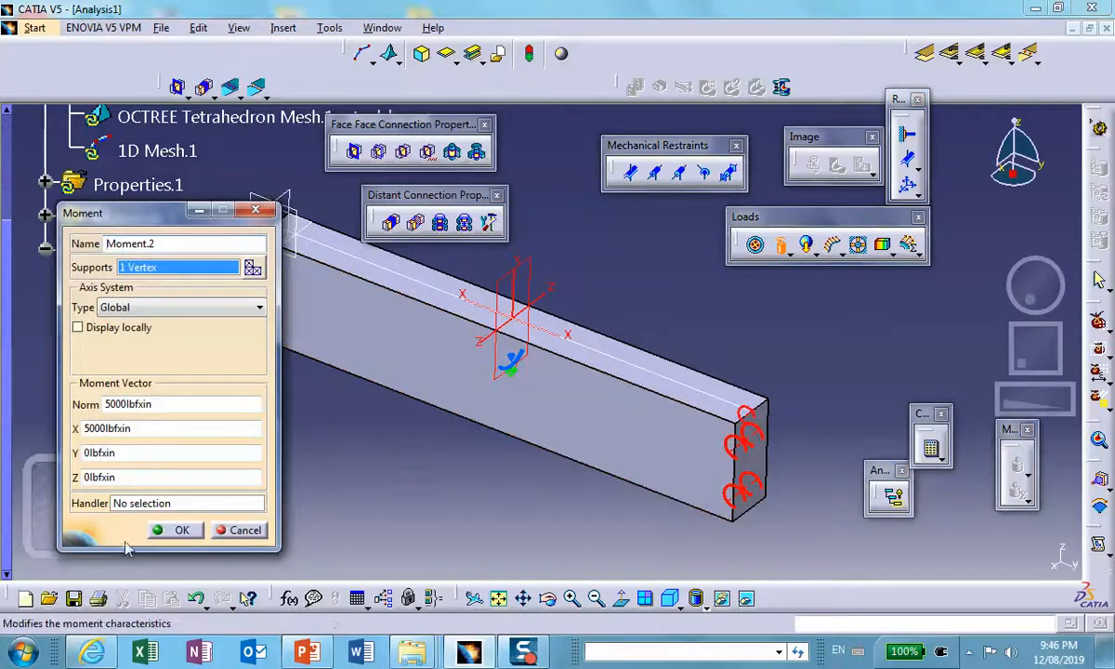
{"action": "left_click", "coordinate": [180, 529]}
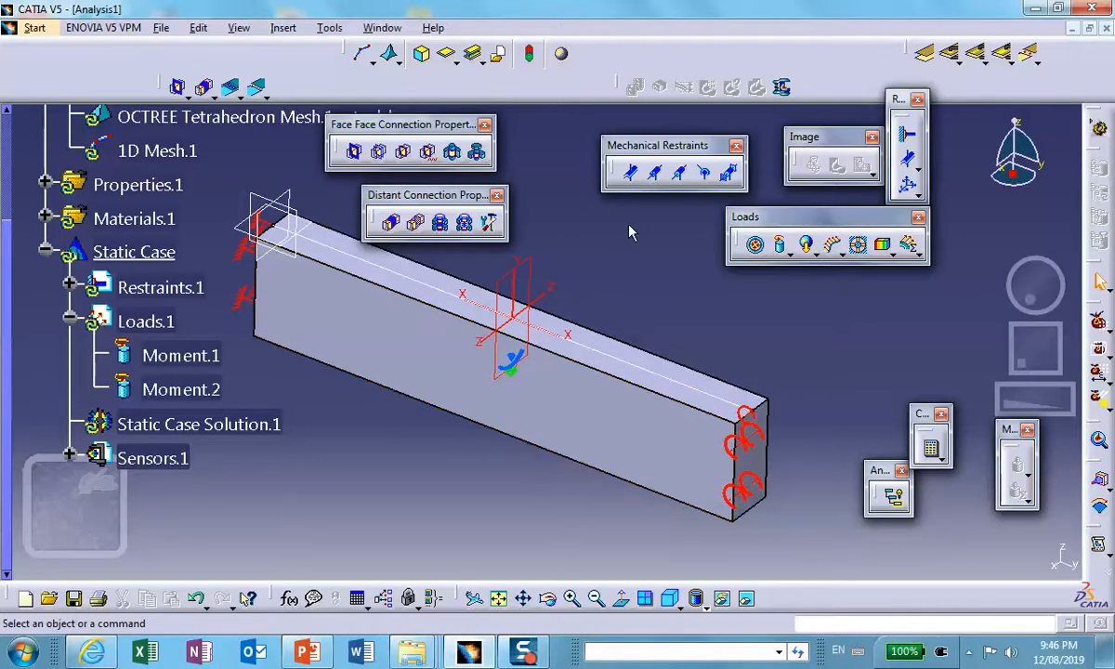
Step: Create a general analysis connection between the 1D beam's line and the steel beam's top face
{"action": "left_click", "coordinate": [926, 56]}
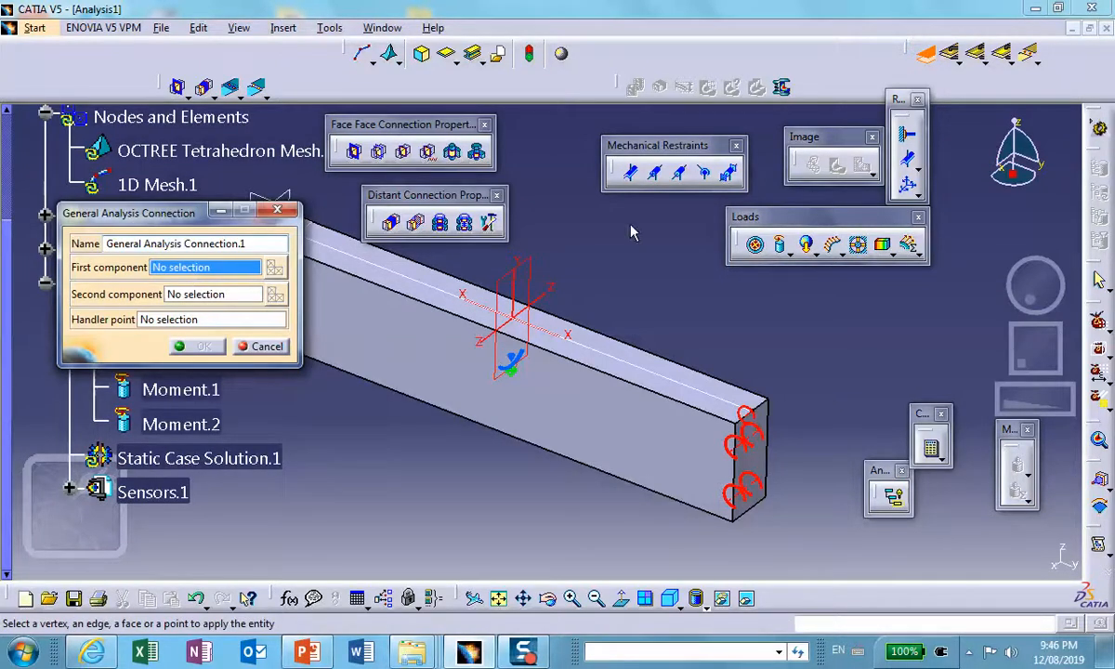
{"action": "left_click", "coordinate": [637, 372]}
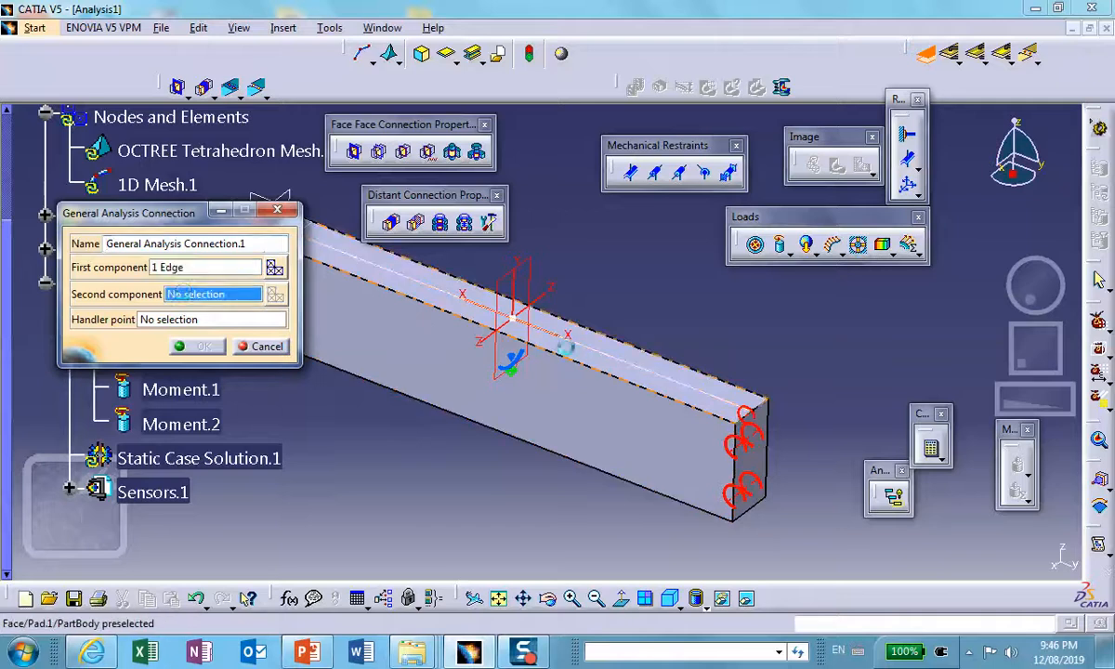
{"action": "left_click", "coordinate": [581, 334]}
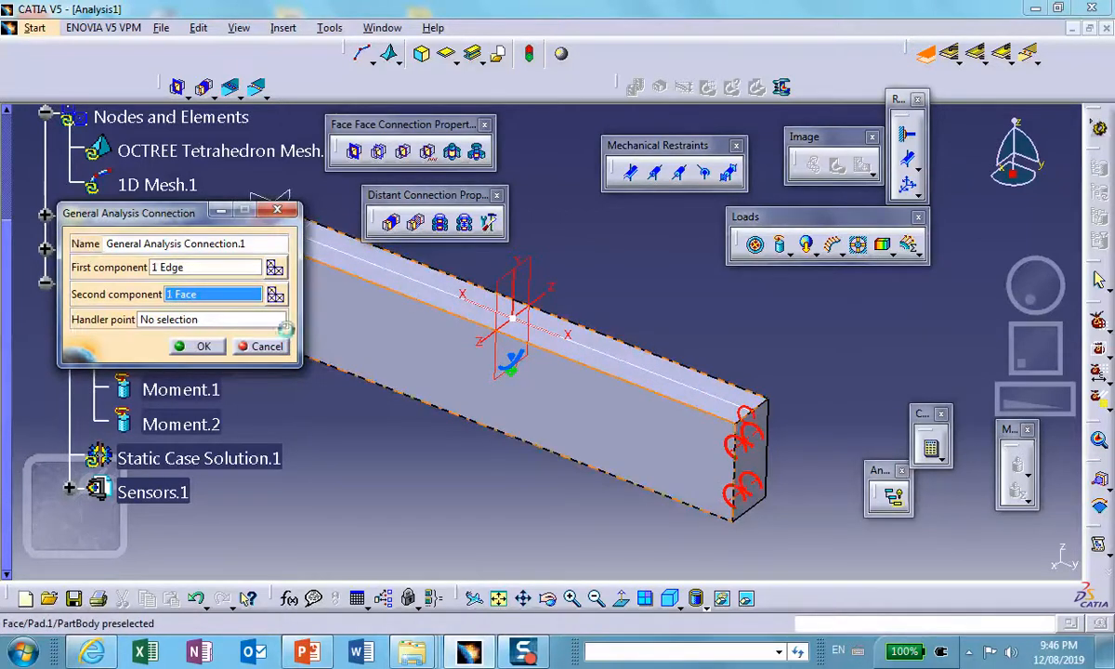
{"action": "left_click", "coordinate": [197, 345]}
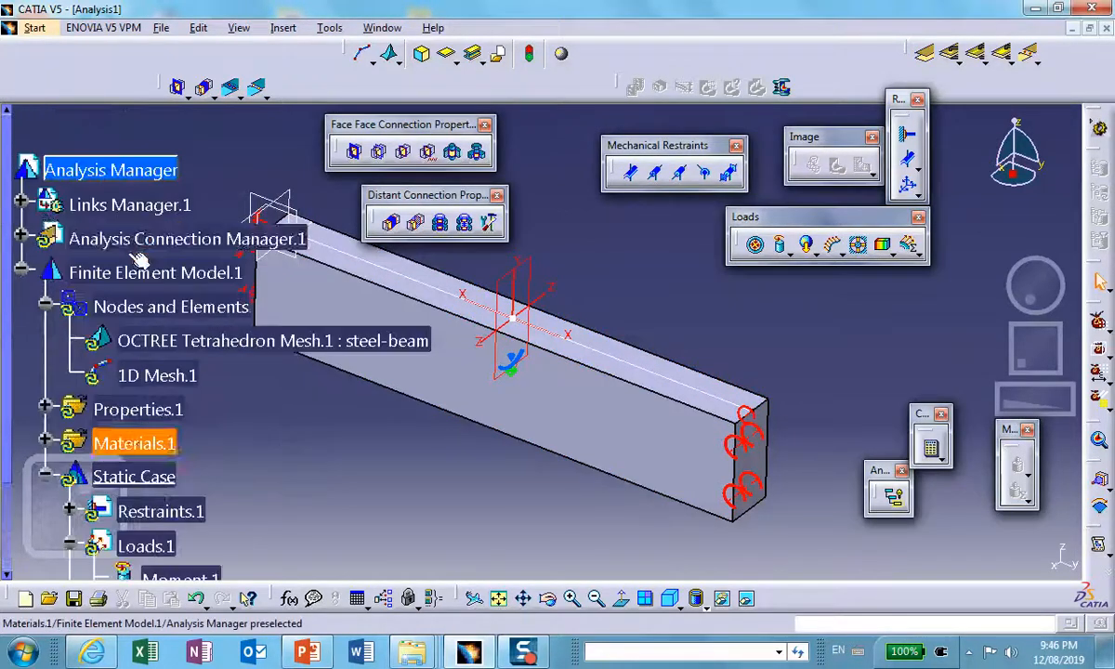
Step: Expand the Analysis Connection Manager in the specification tree down to the general analysis connection
{"action": "left_click", "coordinate": [21, 235]}
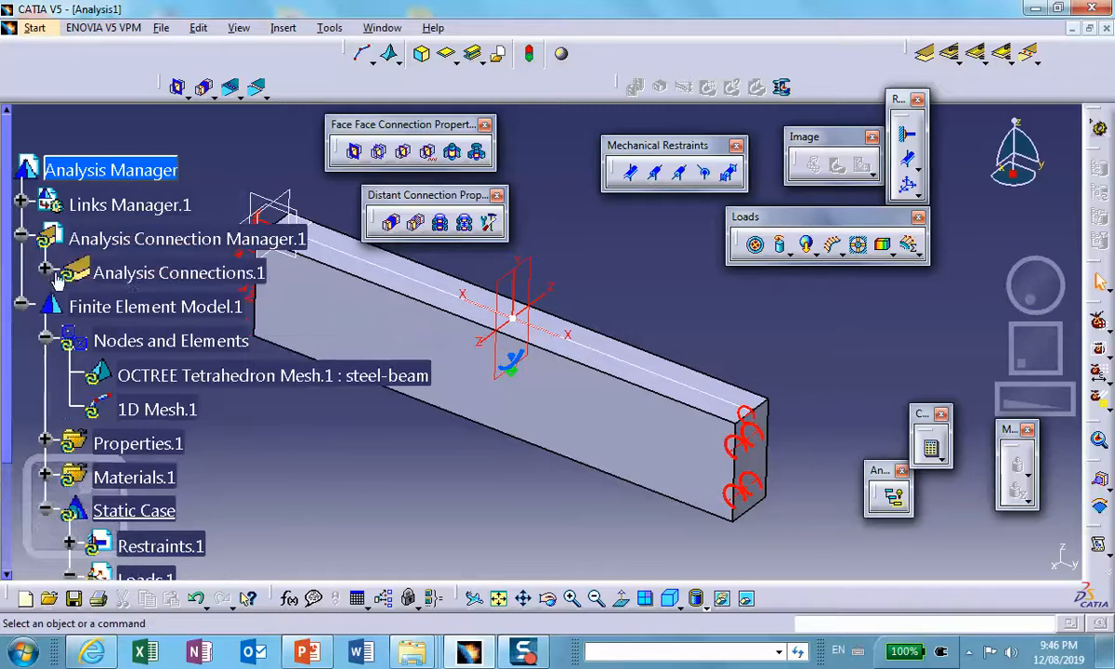
{"action": "left_click", "coordinate": [44, 268]}
{"action": "middle_click_drag", "start_coordinate": [690, 421], "coordinate": [743, 390]}
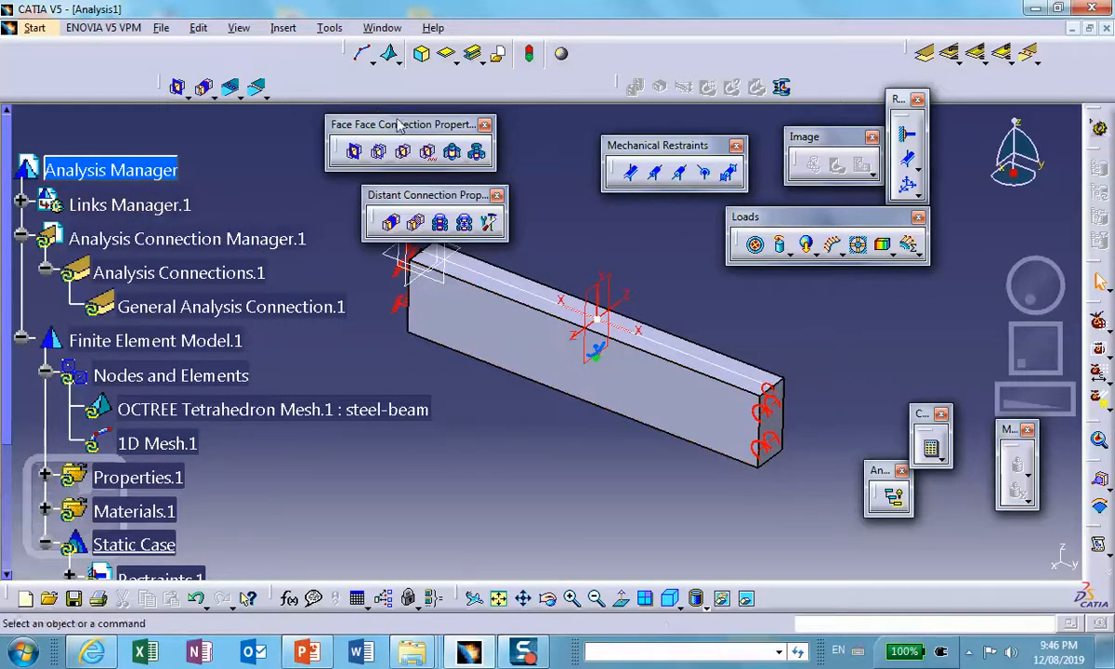
Step: Rearrange the floating connection toolbars and apply a fastened connection property to the general analysis connection between the two beams
{"action": "left_click_drag", "start_coordinate": [398, 125], "coordinate": [296, 119]}
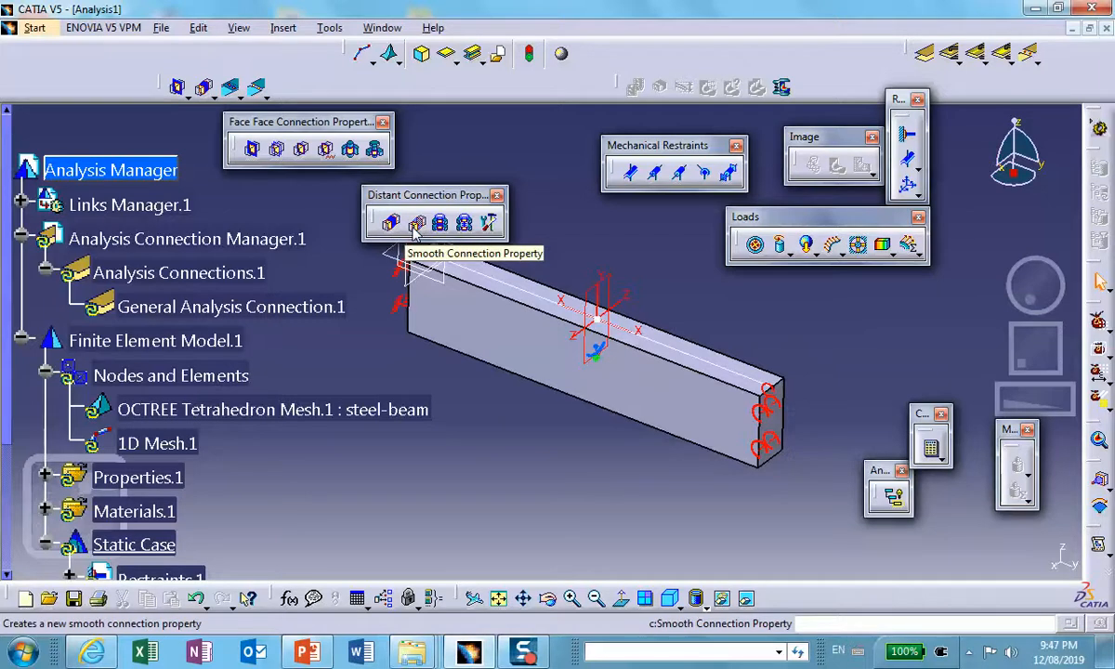
{"action": "left_click_drag", "start_coordinate": [427, 196], "coordinate": [502, 134]}
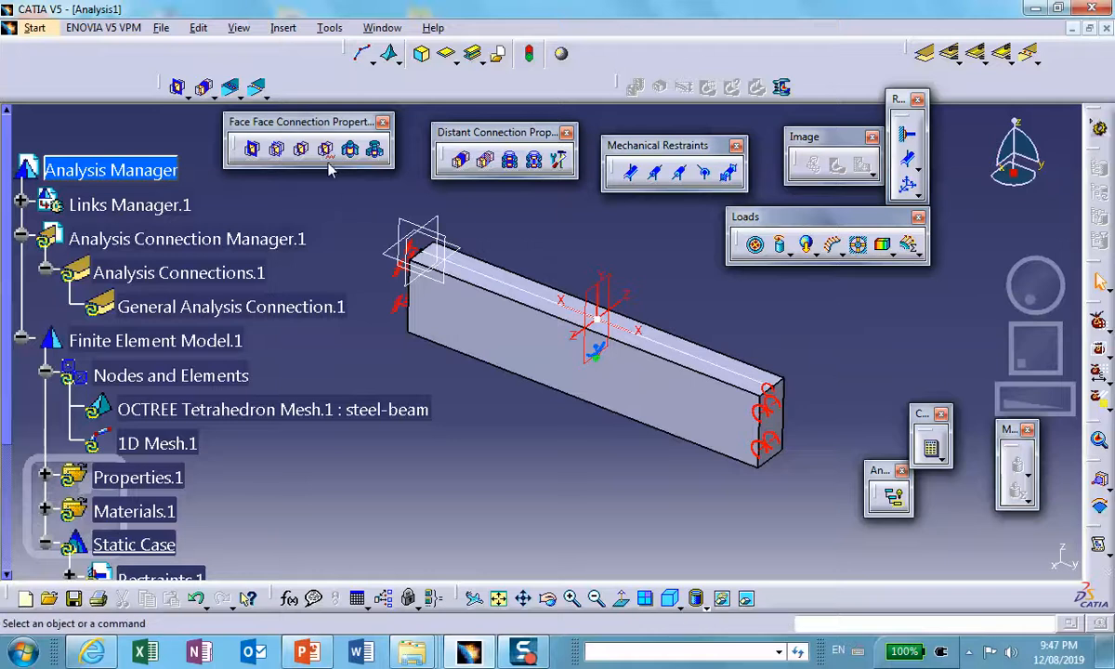
{"action": "left_click", "coordinate": [303, 151]}
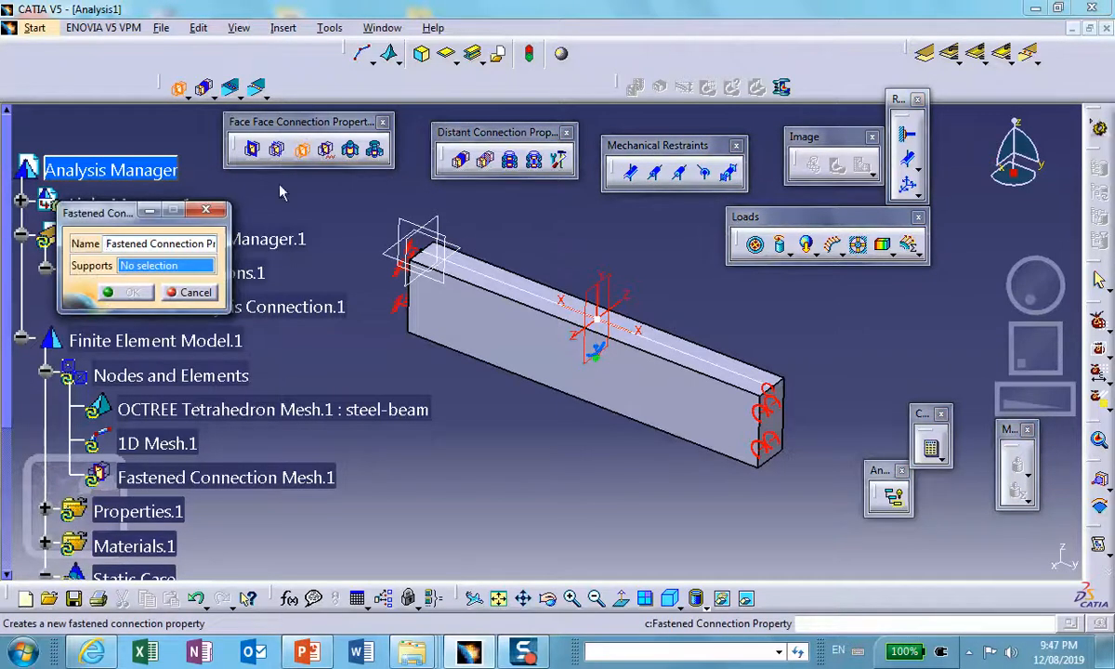
{"action": "left_click_drag", "start_coordinate": [118, 212], "coordinate": [267, 365]}
{"action": "left_click", "coordinate": [206, 306]}
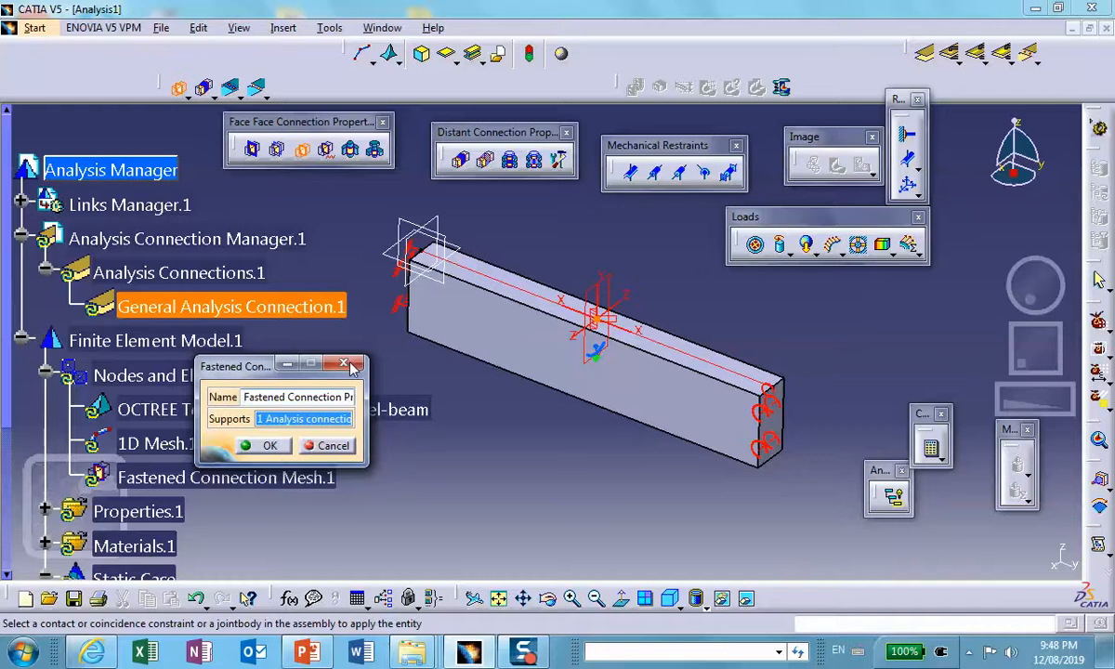
{"action": "left_click", "coordinate": [264, 445]}
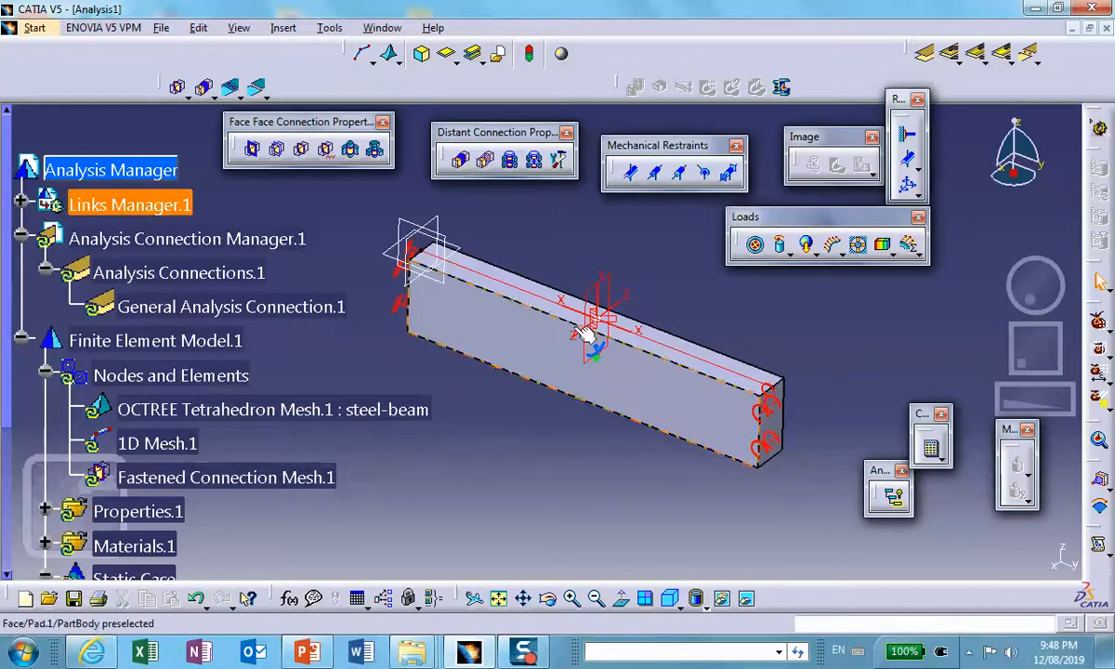
Step: Save the new analysis document as Analysis1.CATAnalysis in the compound-beam folder through Save Management
{"action": "left_click", "coordinate": [161, 27]}
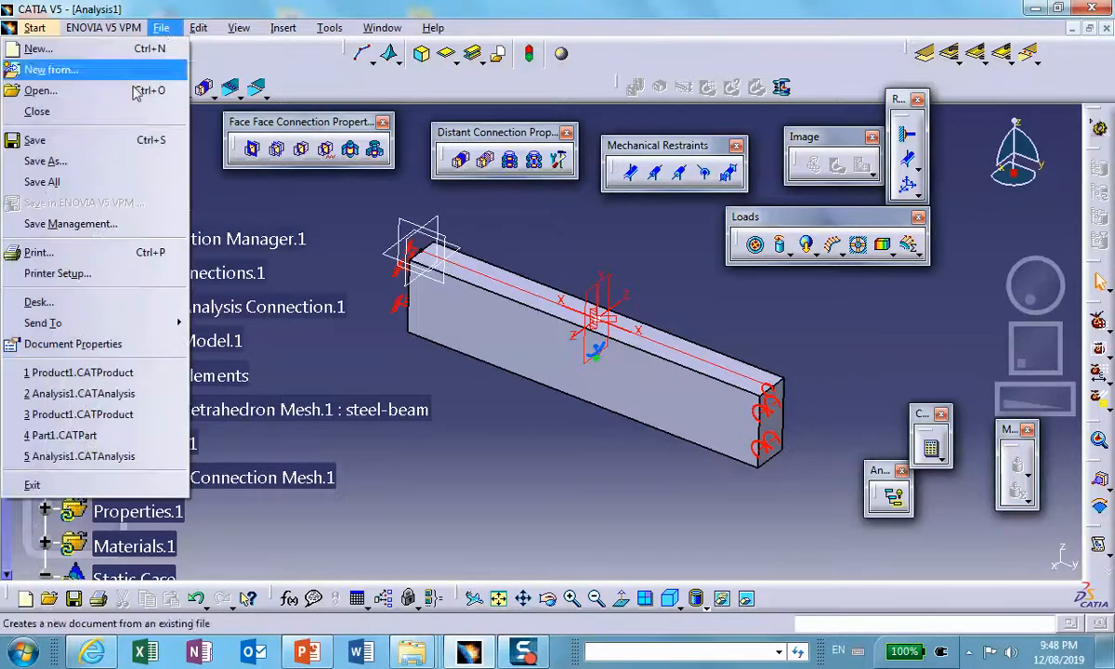
{"action": "left_click", "coordinate": [58, 212]}
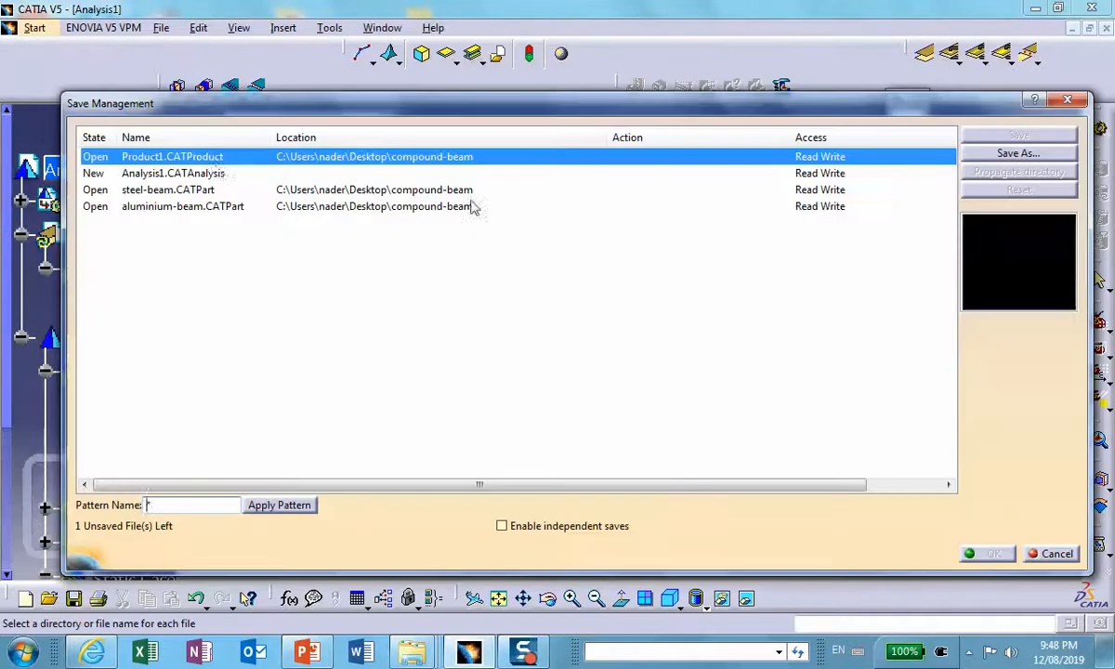
{"action": "left_click", "coordinate": [160, 173]}
{"action": "left_click", "coordinate": [1014, 154]}
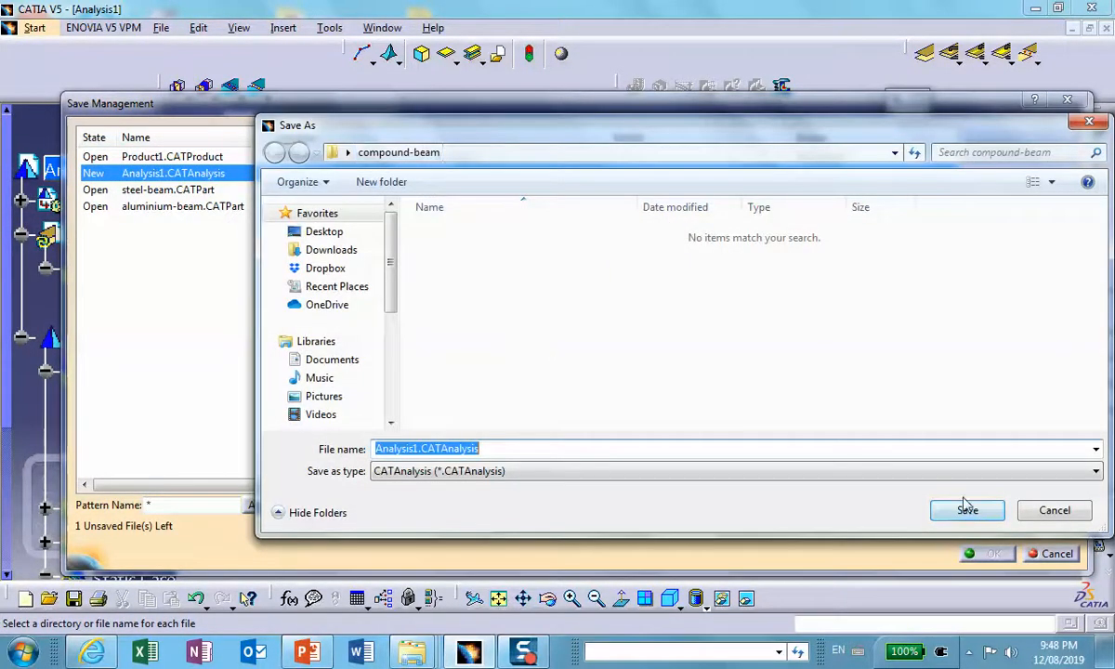
{"action": "left_click", "coordinate": [966, 511]}
{"action": "left_click", "coordinate": [987, 553]}
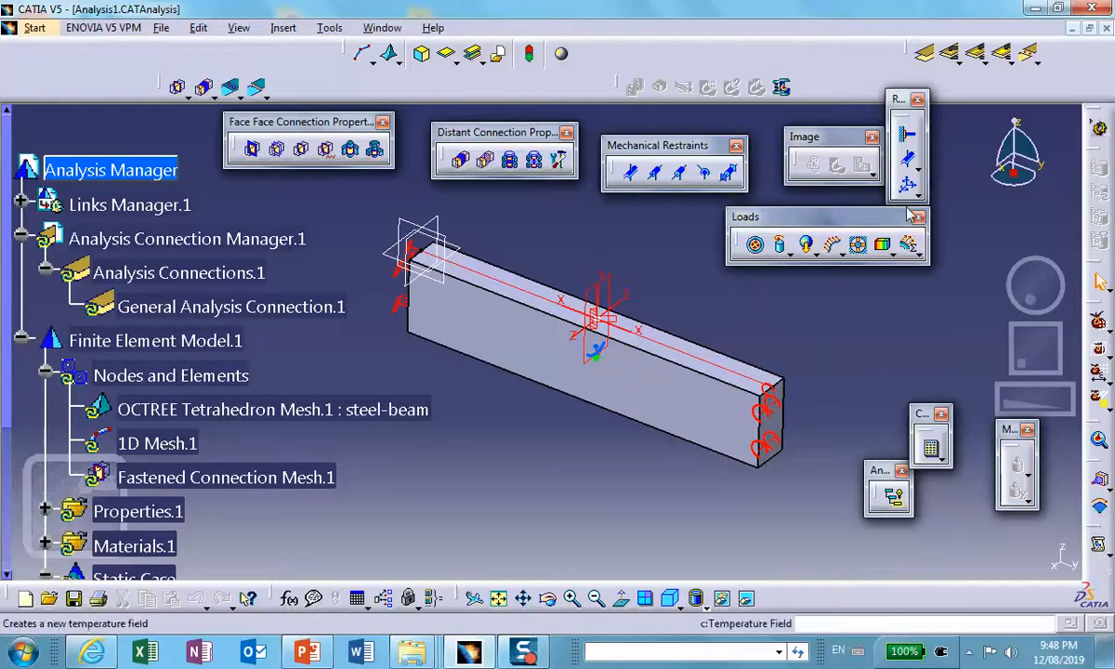
Step: Compute the complete analysis with the All option and continue past the resource estimation
{"action": "left_click", "coordinate": [930, 448]}
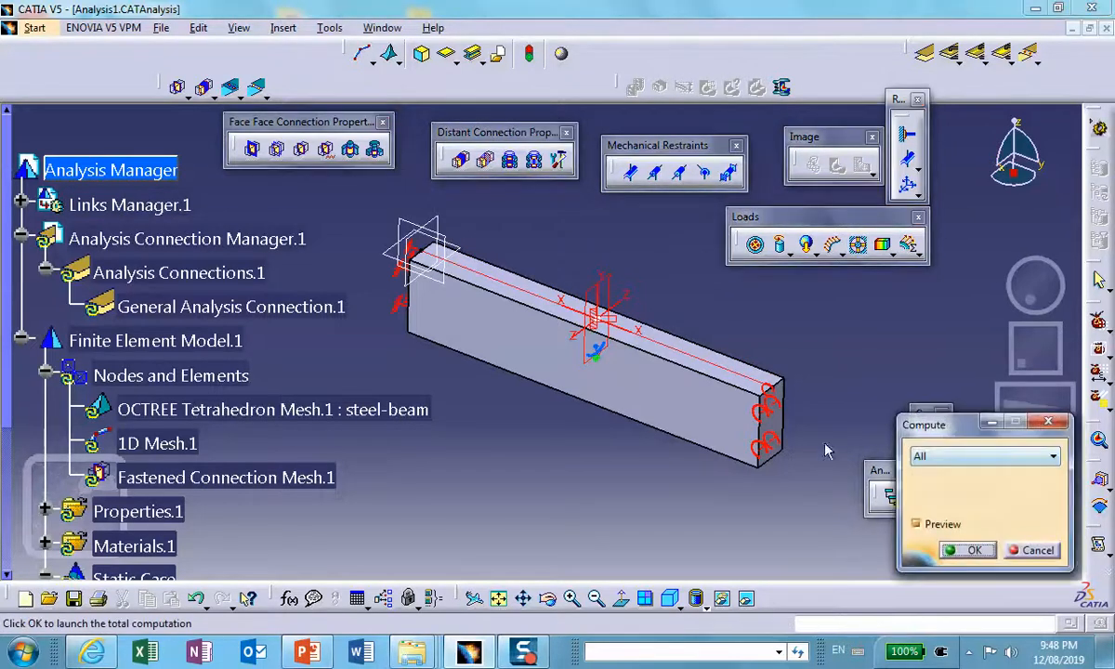
{"action": "left_click", "coordinate": [966, 550]}
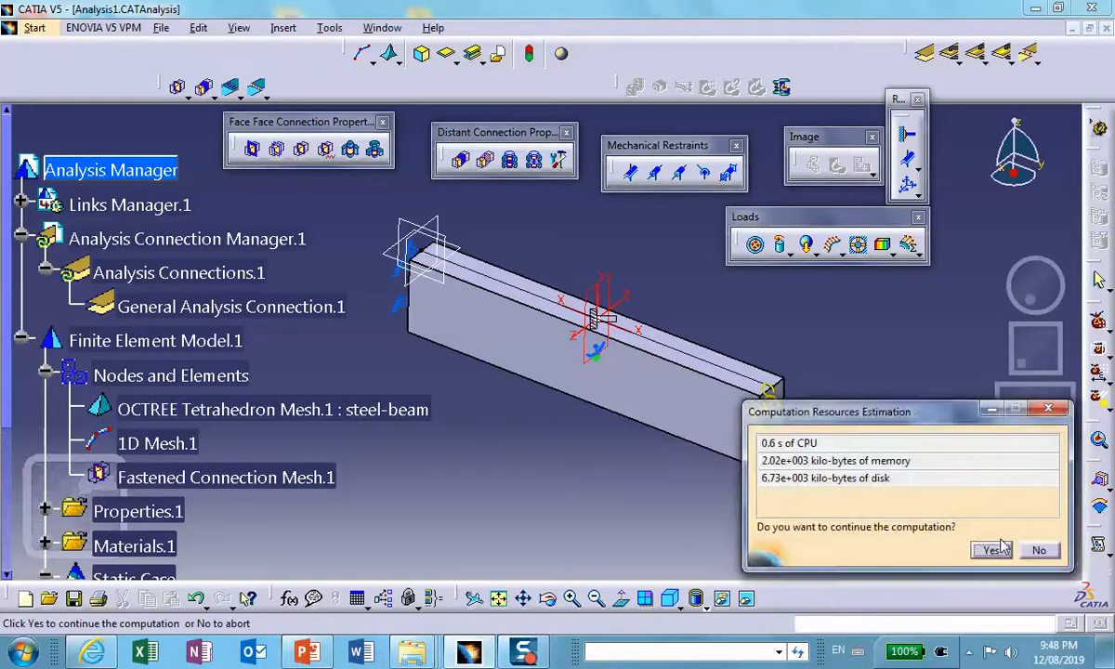
{"action": "left_click", "coordinate": [991, 549]}
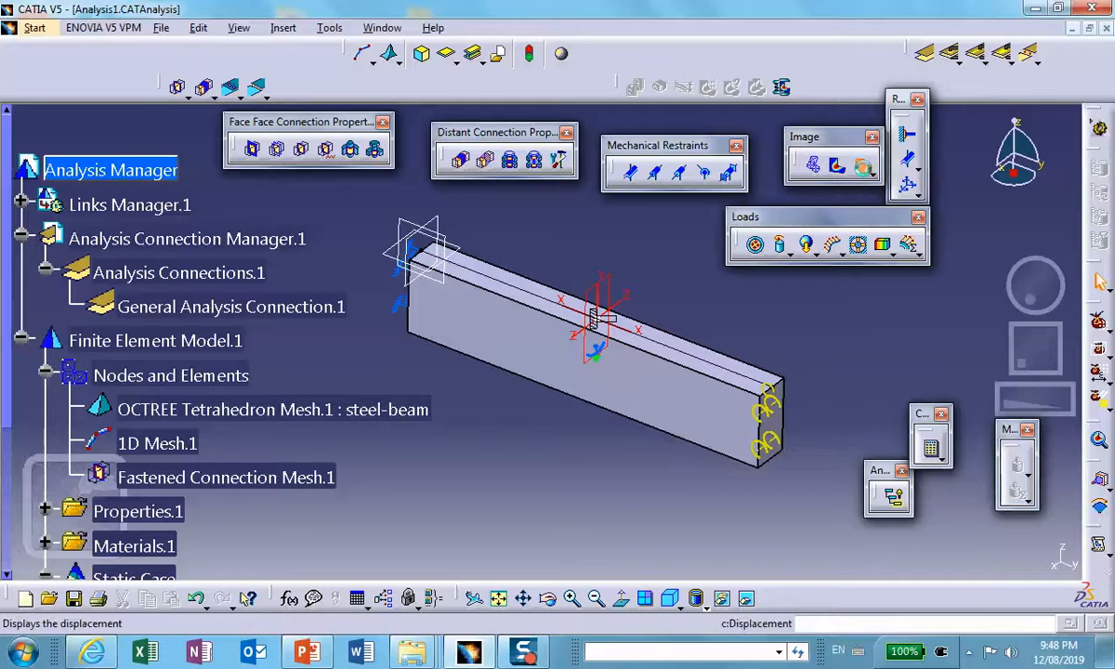
Step: Display the deformed mesh of the compound beam and show it in the standard front view
{"action": "left_click", "coordinate": [864, 171]}
{"action": "left_click", "coordinate": [813, 164]}
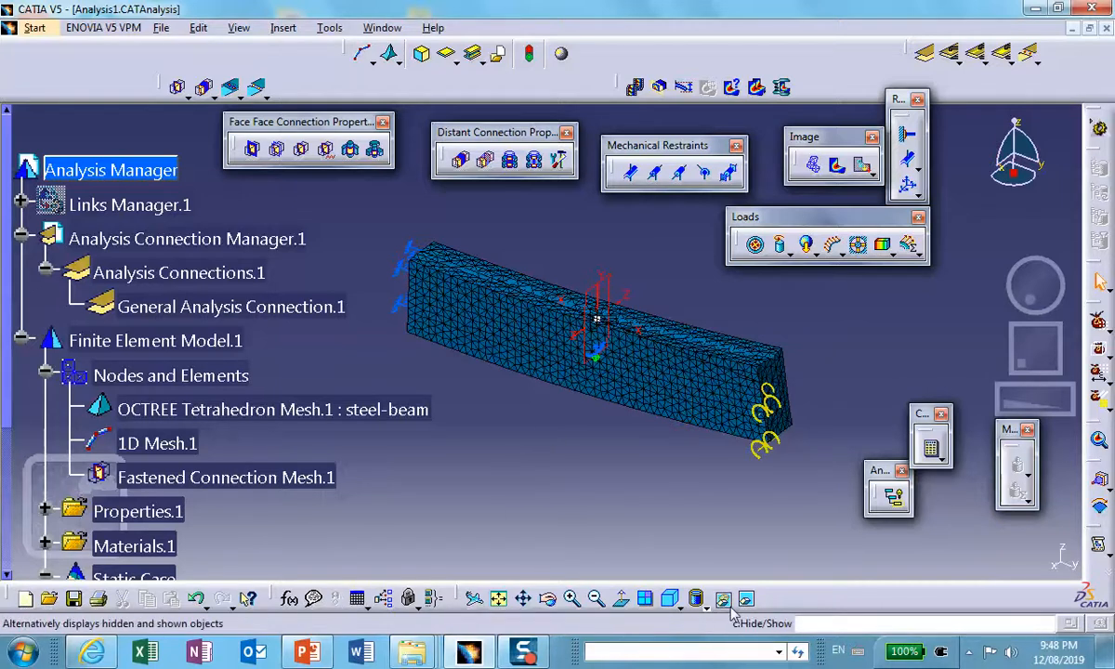
{"action": "left_click", "coordinate": [697, 601]}
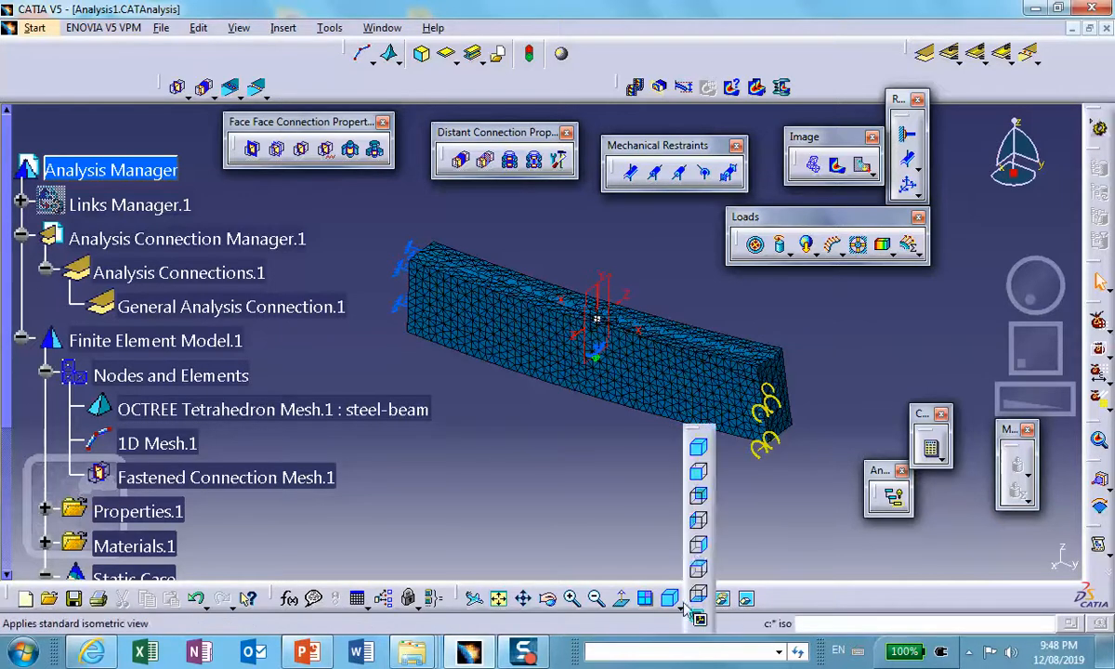
{"action": "left_click", "coordinate": [697, 474]}
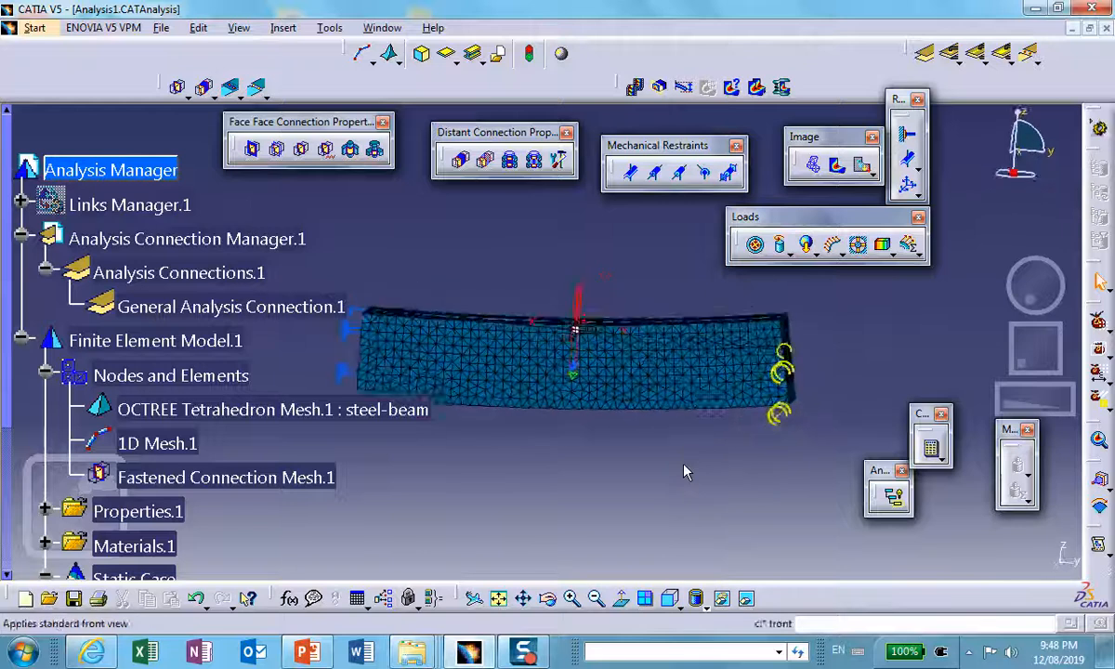
{"action": "middle_click_drag", "start_coordinate": [650, 465], "coordinate": [700, 503]}
Step: Restrict the deformation image to the 1D Mesh.1 group
{"action": "double_click", "coordinate": [539, 392]}
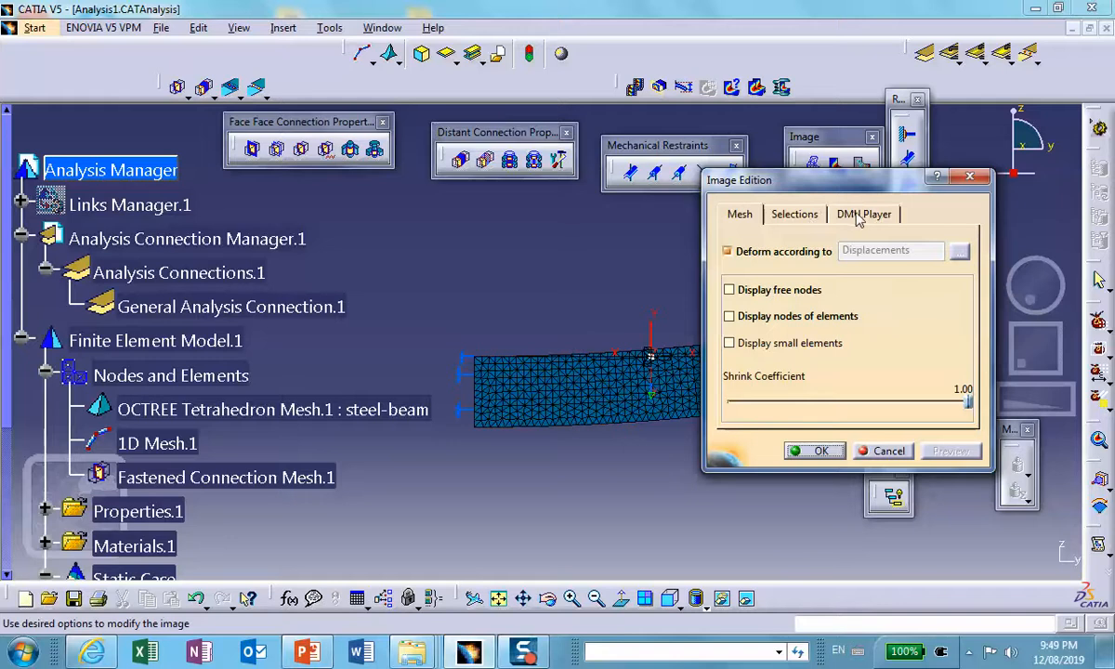
{"action": "left_click", "coordinate": [794, 214]}
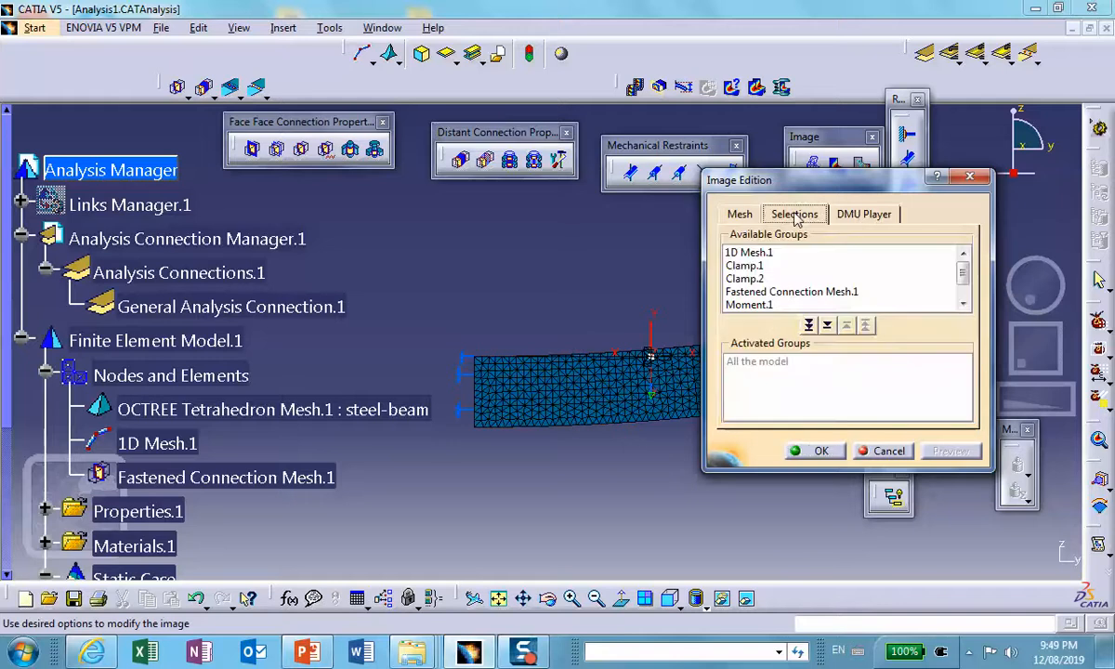
{"action": "double_click", "coordinate": [765, 254]}
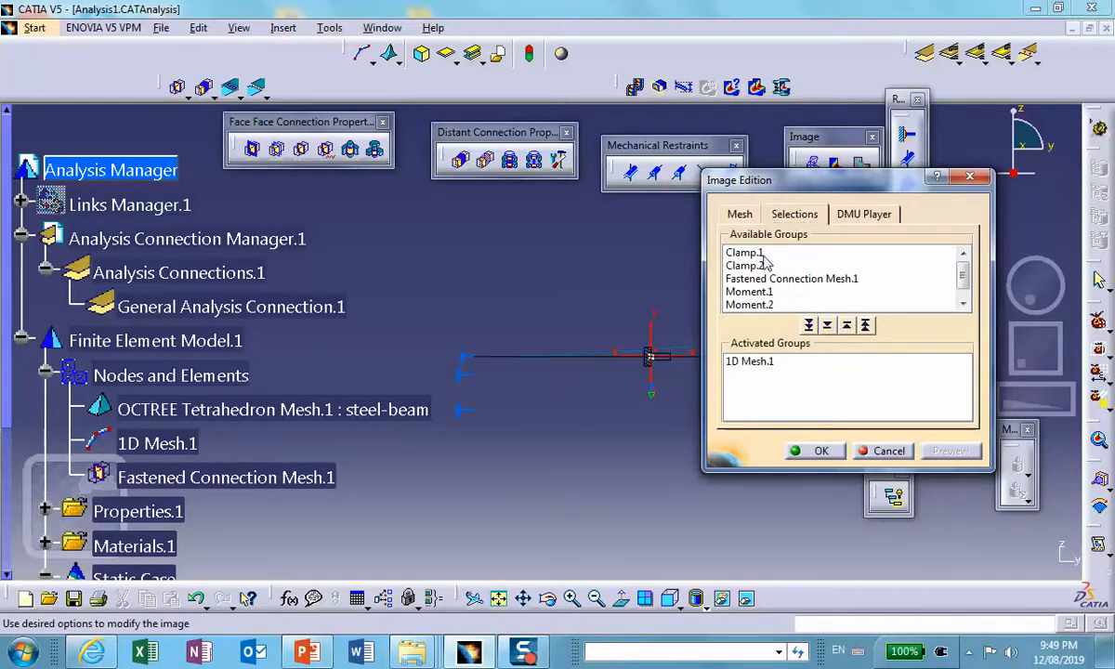
{"action": "left_click", "coordinate": [821, 459]}
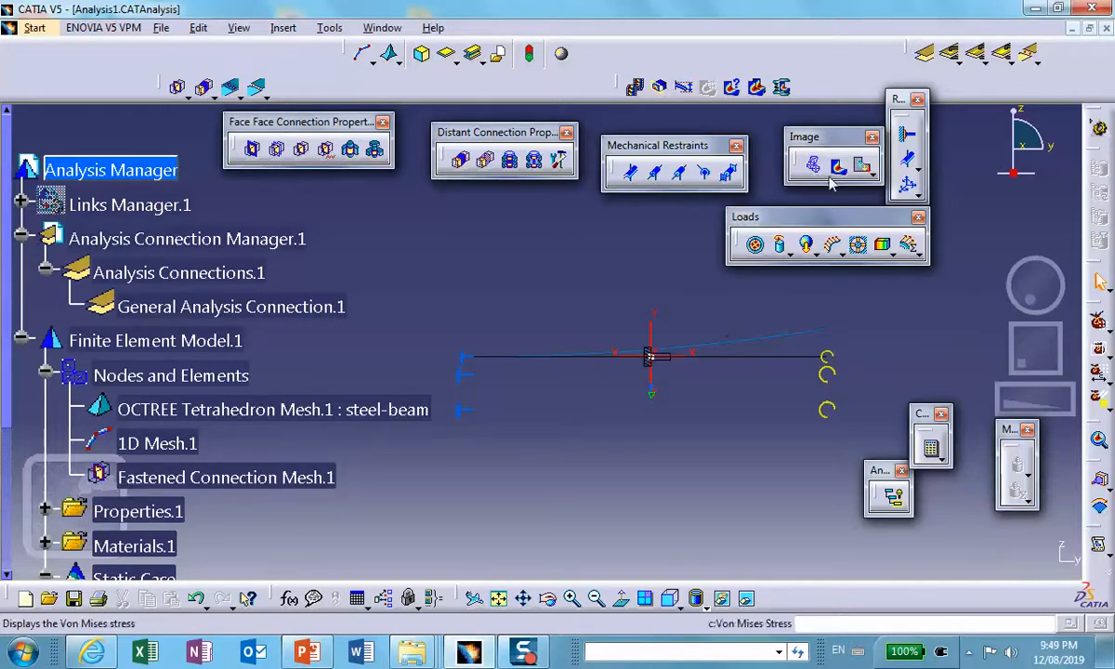
Step: Clear the activated groups of the deformation image so that it covers the whole model
{"action": "double_click", "coordinate": [769, 339]}
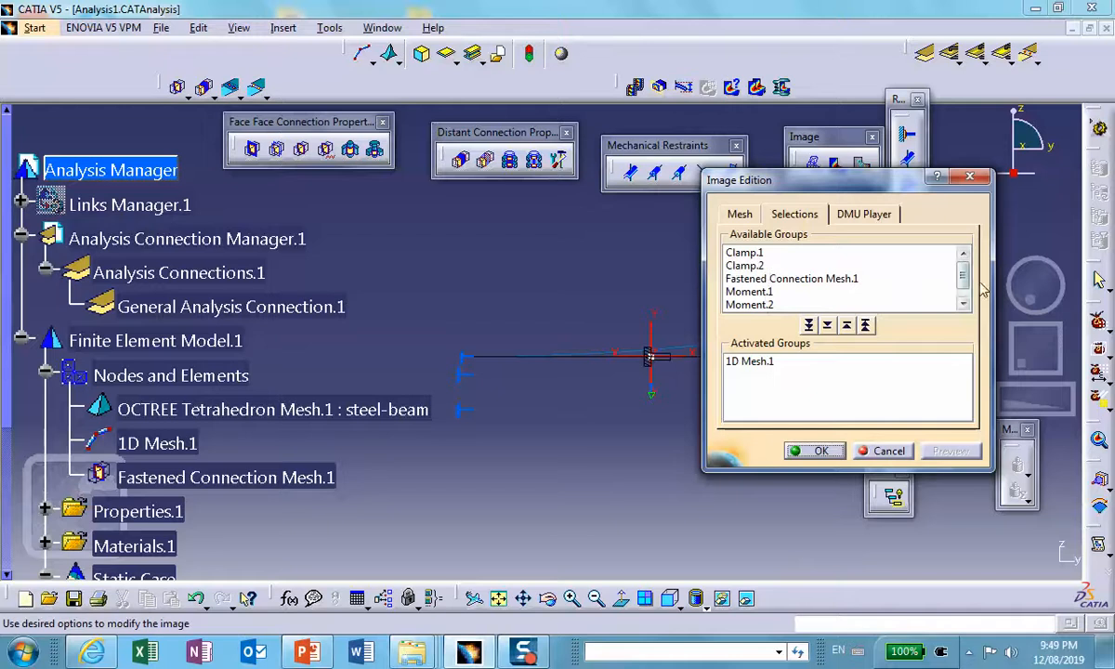
{"action": "scroll", "coordinate": [903, 269], "scroll_direction": "down", "scroll_amount": 1}
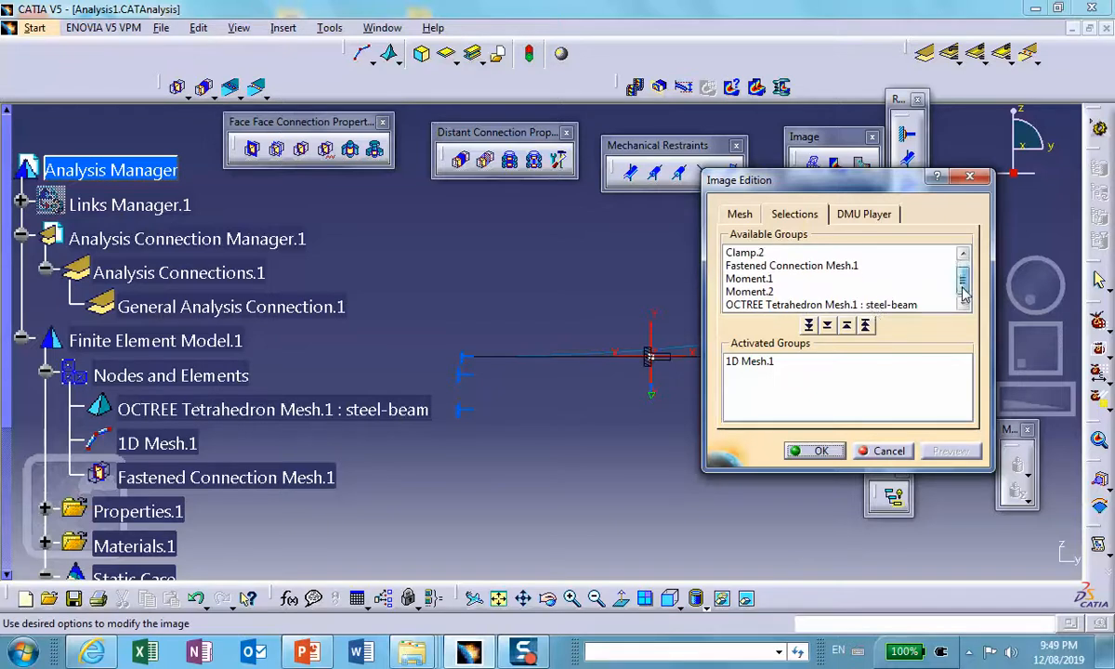
{"action": "left_click", "coordinate": [865, 325]}
{"action": "left_click", "coordinate": [806, 450]}
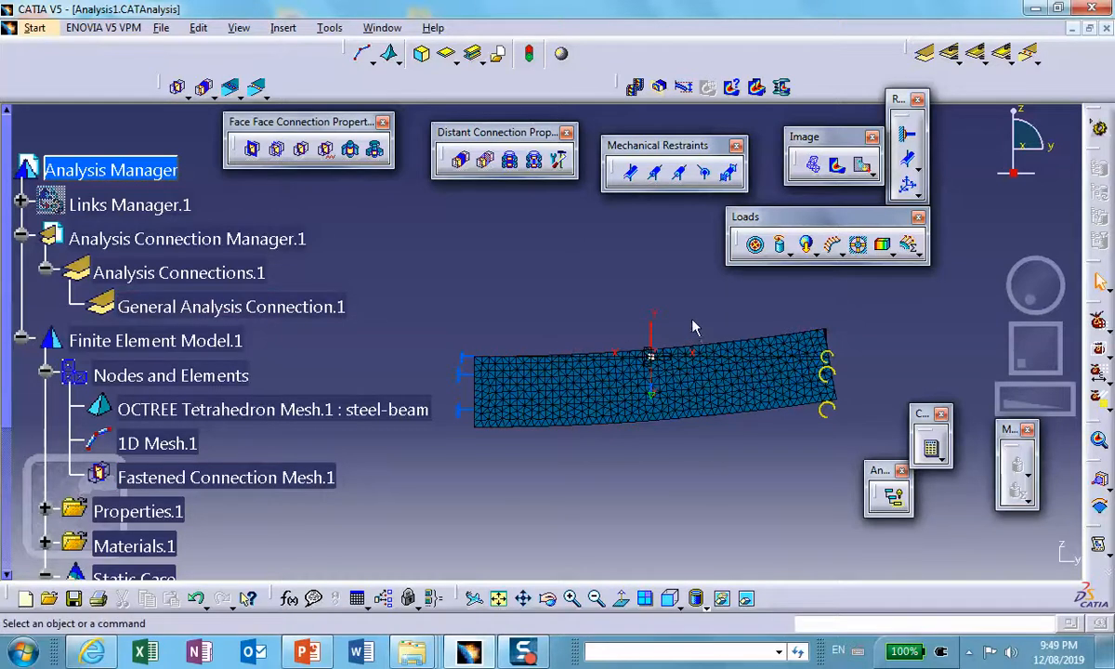
Step: Display the displacement image and limit it to the 1D Mesh.1 group
{"action": "left_click", "coordinate": [862, 166]}
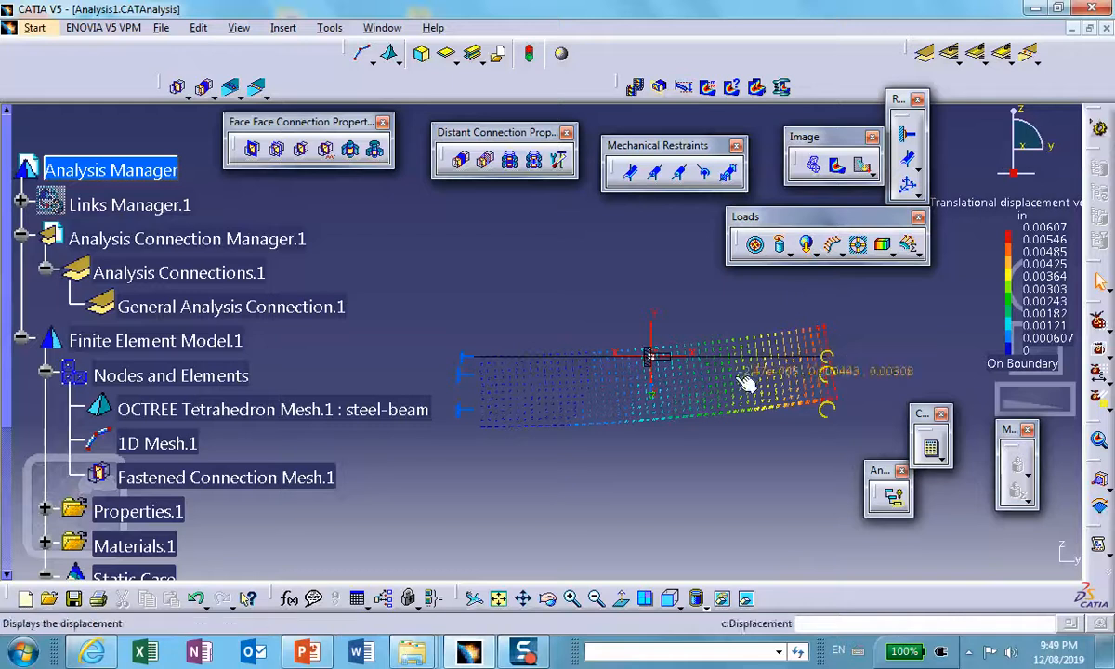
{"action": "double_click", "coordinate": [734, 375]}
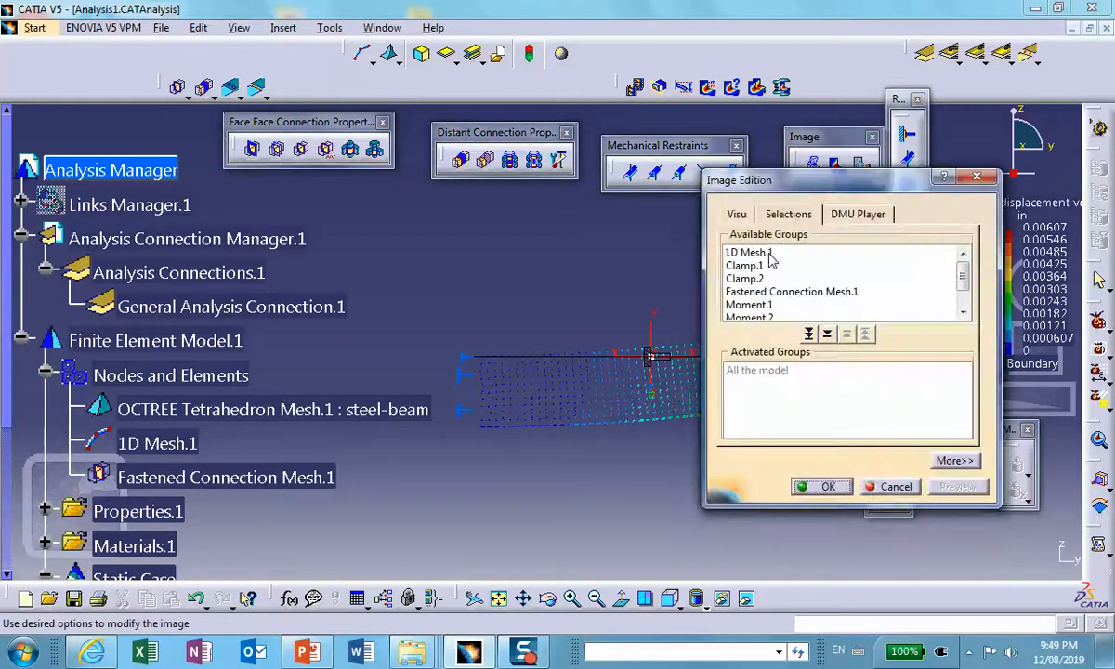
{"action": "double_click", "coordinate": [767, 255]}
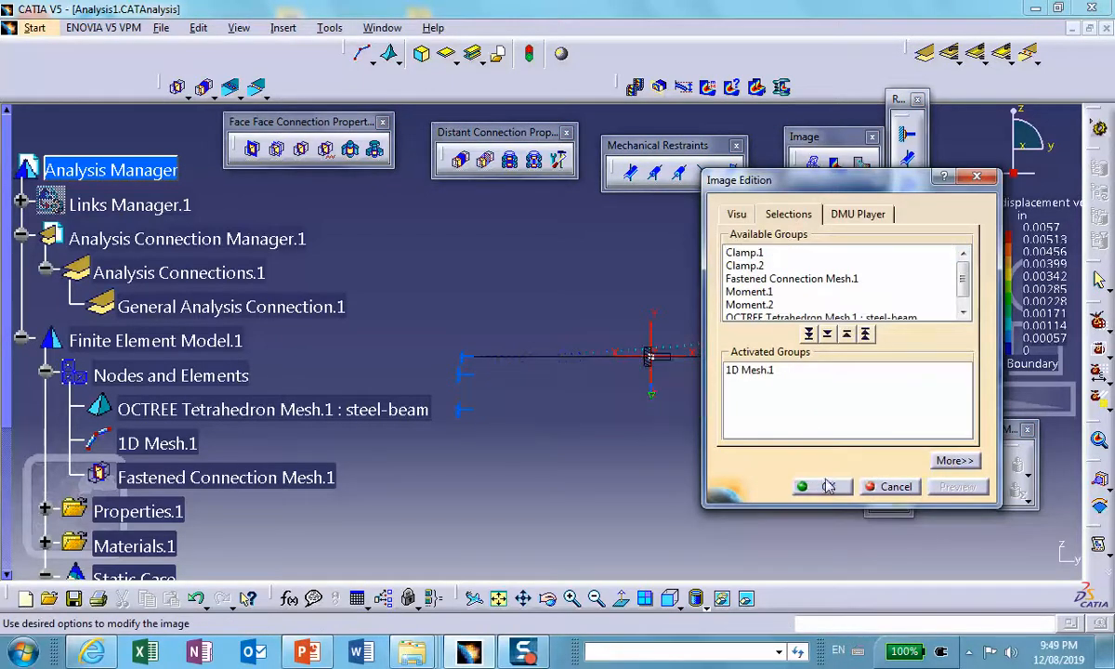
{"action": "left_click", "coordinate": [828, 487]}
Step: Set the 1D beam's displacement image to the Average iso type and change the render style to reveal its colours
{"action": "double_click", "coordinate": [770, 343]}
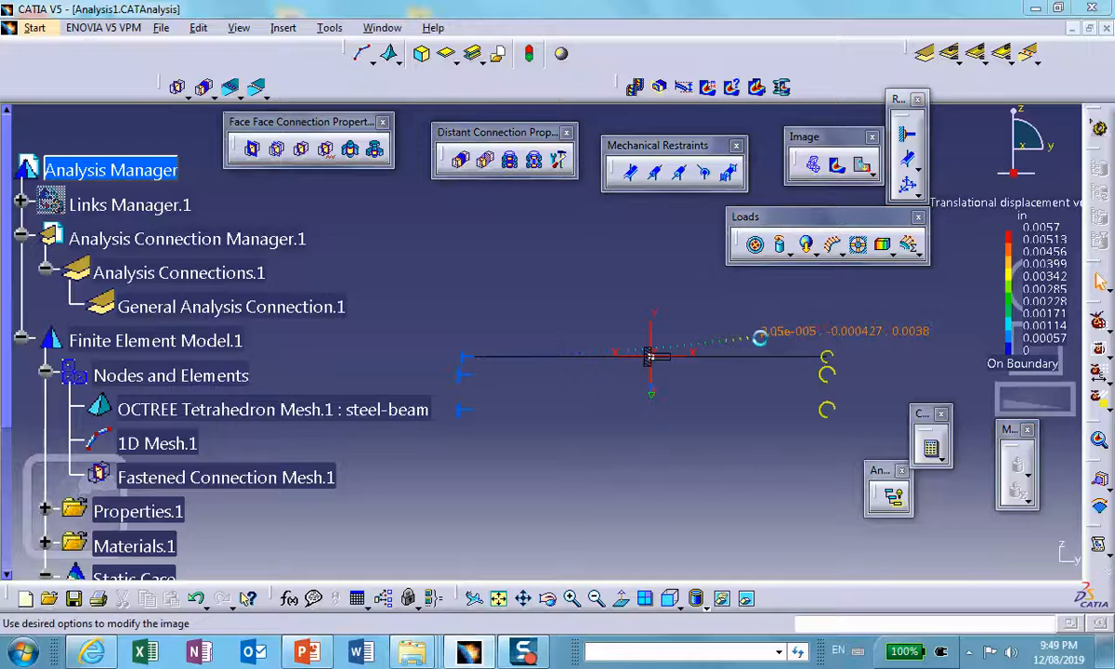
{"action": "left_click", "coordinate": [735, 213]}
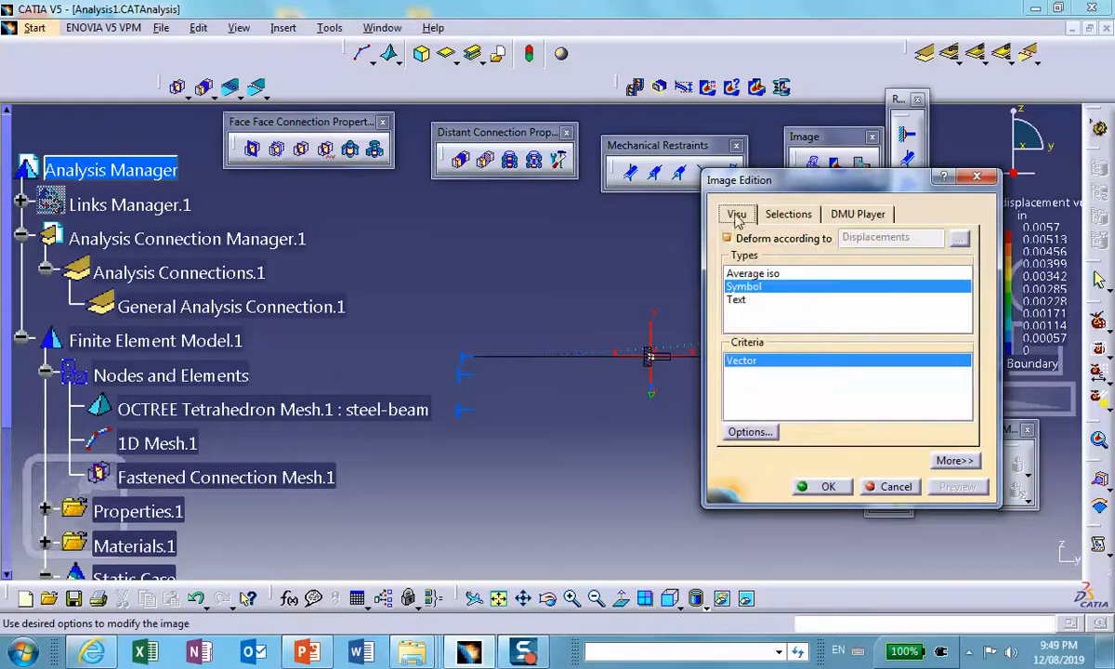
{"action": "left_click", "coordinate": [743, 273]}
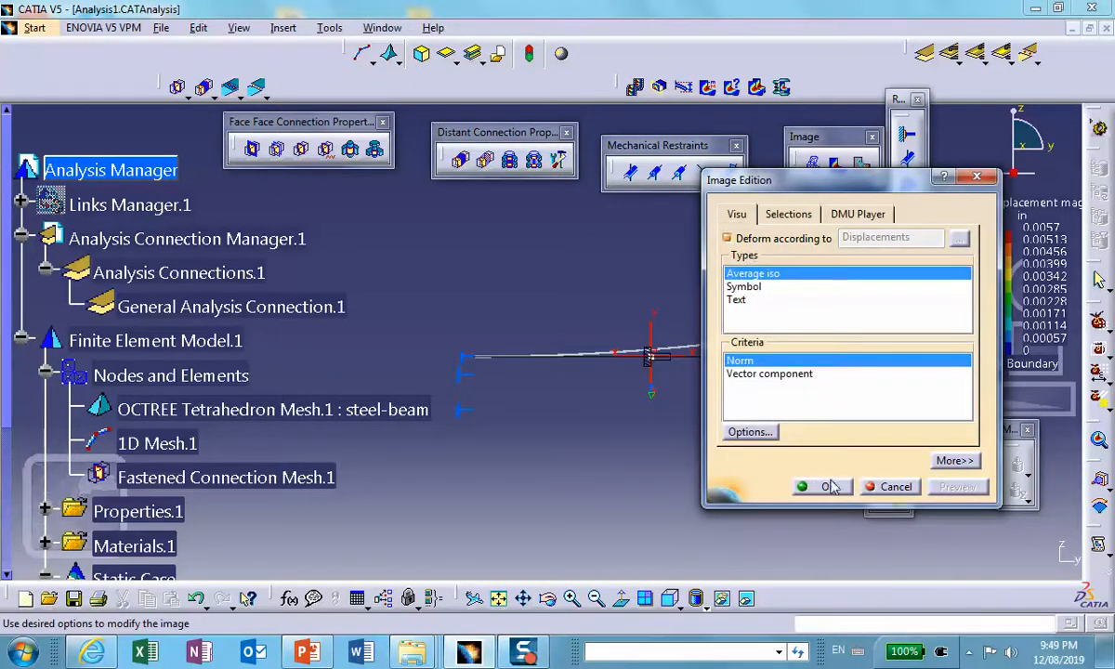
{"action": "left_click", "coordinate": [828, 487]}
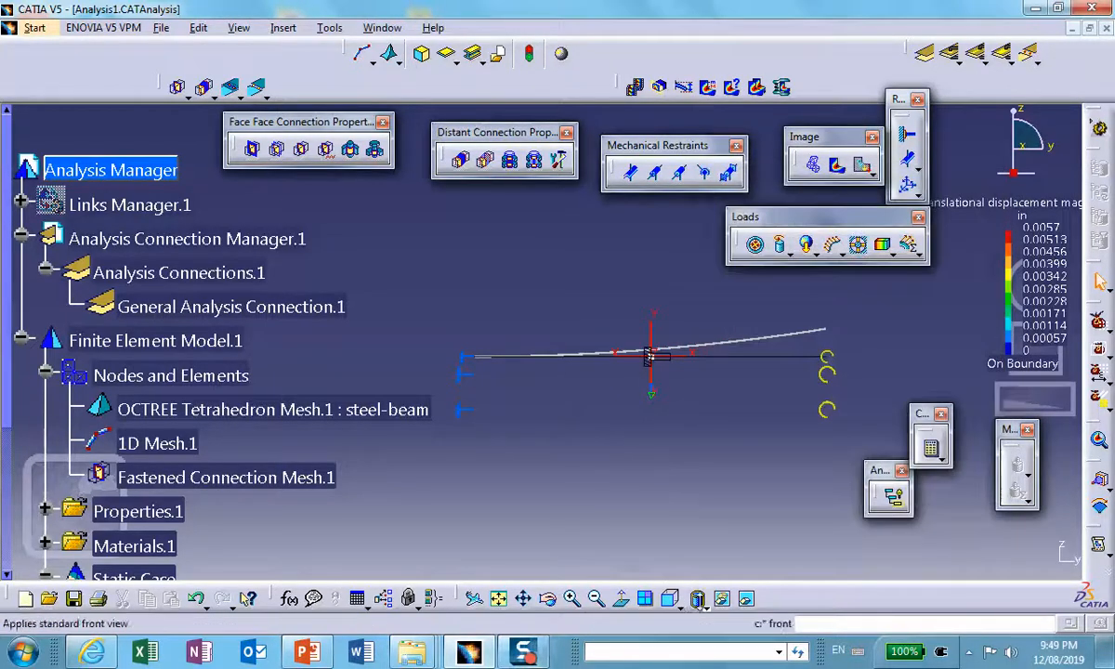
{"action": "left_click", "coordinate": [698, 598]}
{"action": "left_click", "coordinate": [709, 548]}
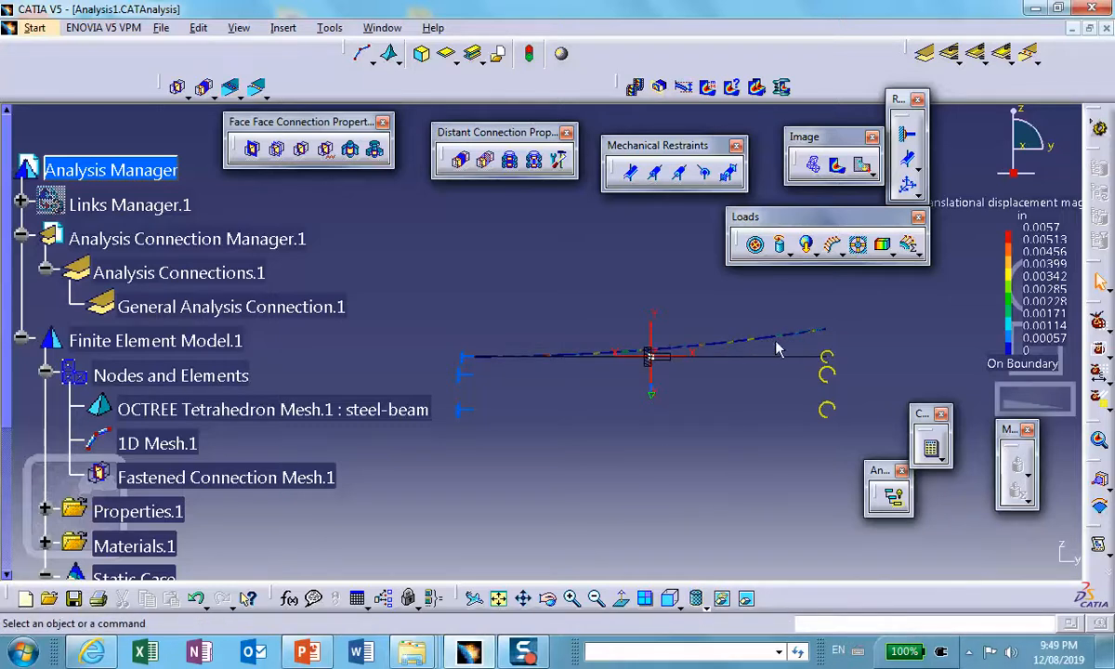
{"action": "middle_click_drag", "start_coordinate": [711, 344], "coordinate": [730, 290], "text": "ctrl"}
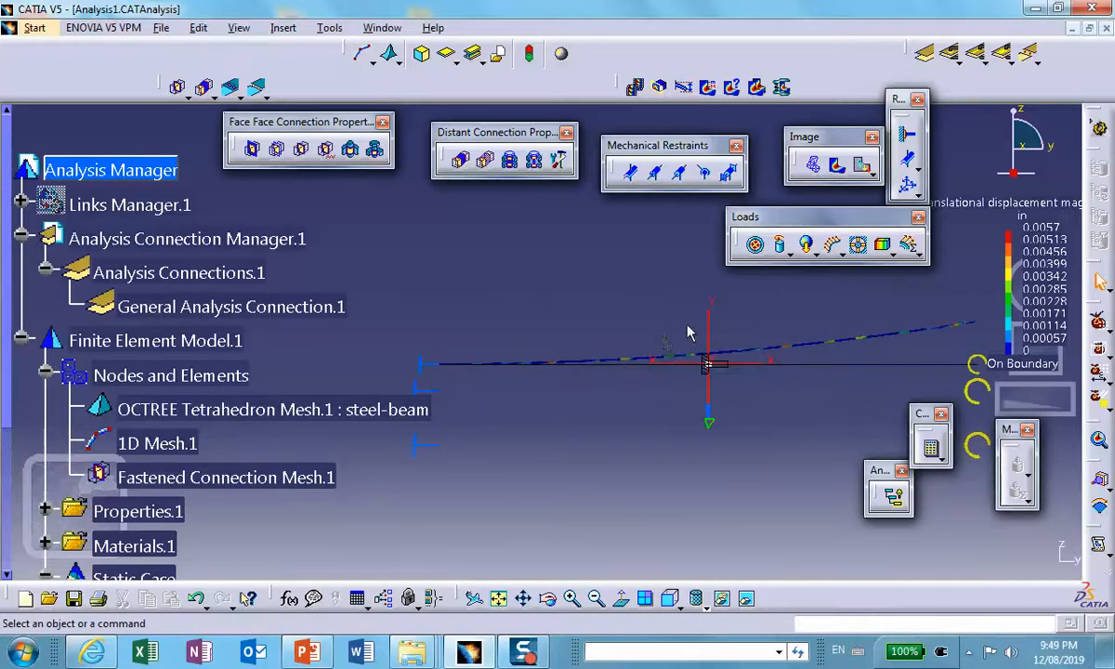
{"action": "middle_click_drag", "start_coordinate": [663, 343], "coordinate": [561, 338]}
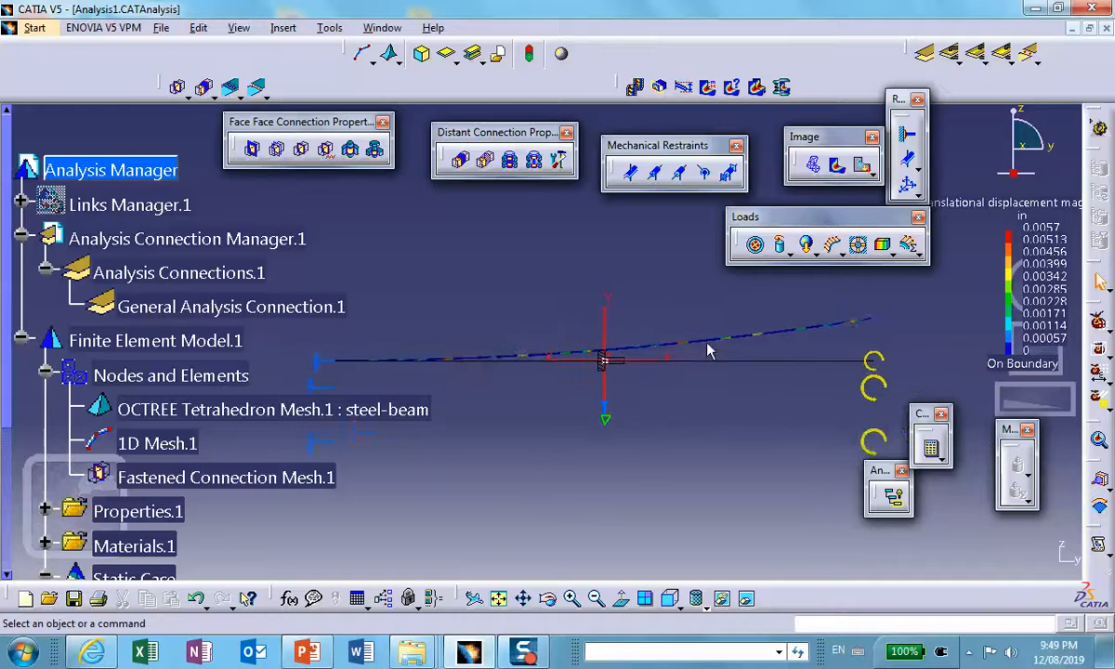
Step: Set the 1D beam's displacement image to the Symbol type and inspect the displacement vectors at the free end
{"action": "mouse_move", "coordinate": [730, 338]}
{"action": "double_click", "coordinate": [758, 333]}
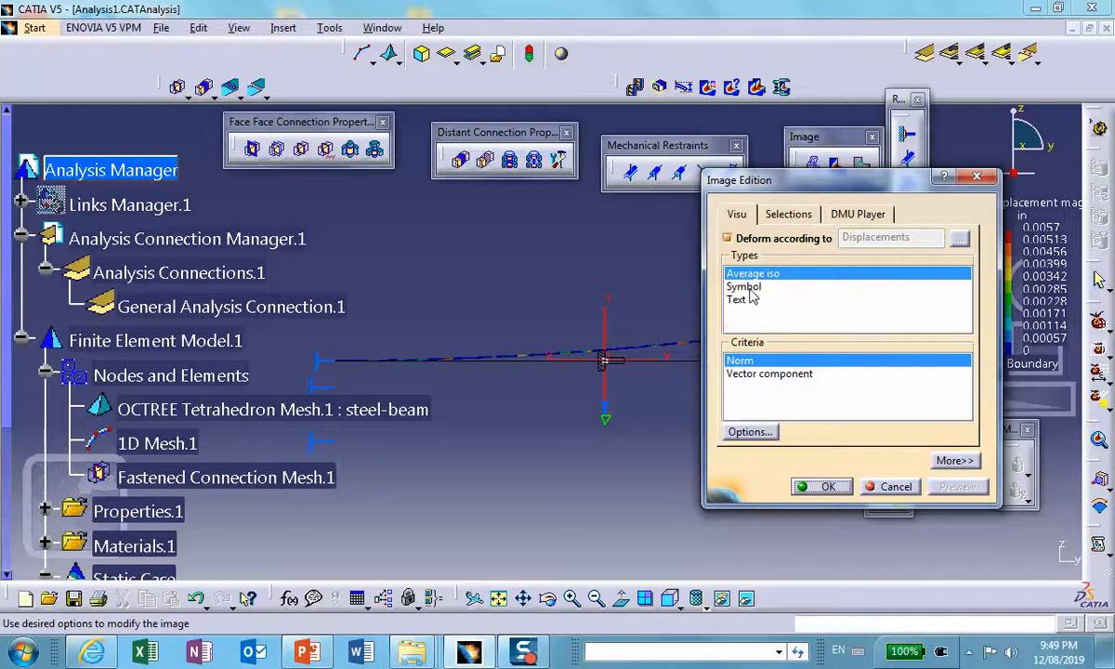
{"action": "left_click", "coordinate": [744, 287]}
{"action": "left_click", "coordinate": [821, 487]}
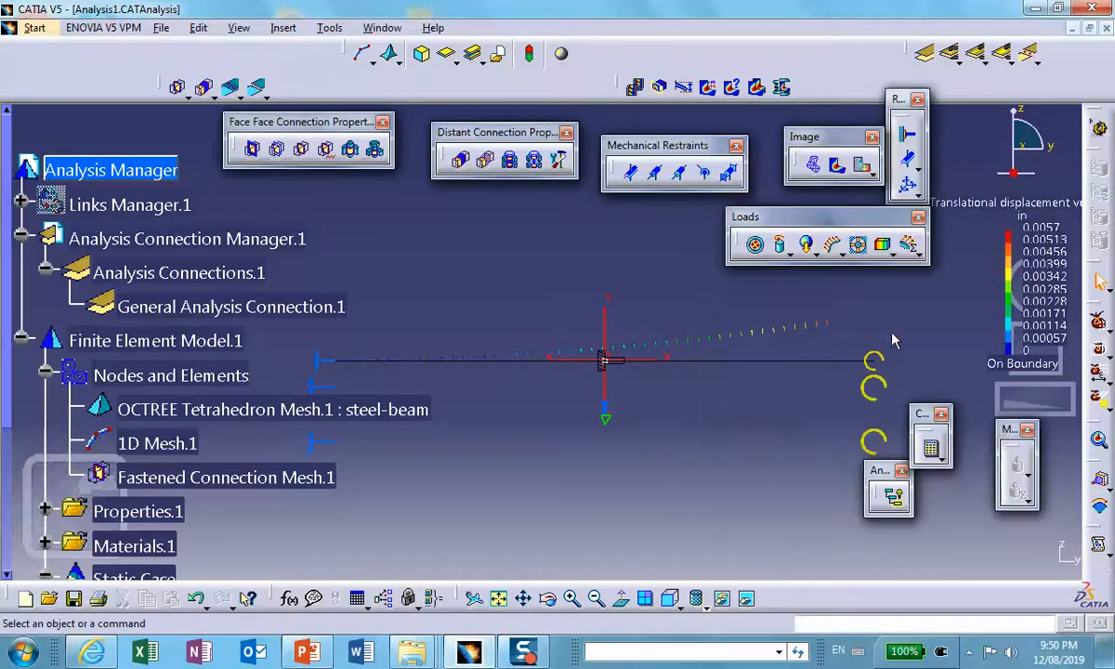
{"action": "middle_click_drag", "start_coordinate": [878, 316], "coordinate": [714, 327]}
{"action": "mouse_move", "coordinate": [745, 334]}
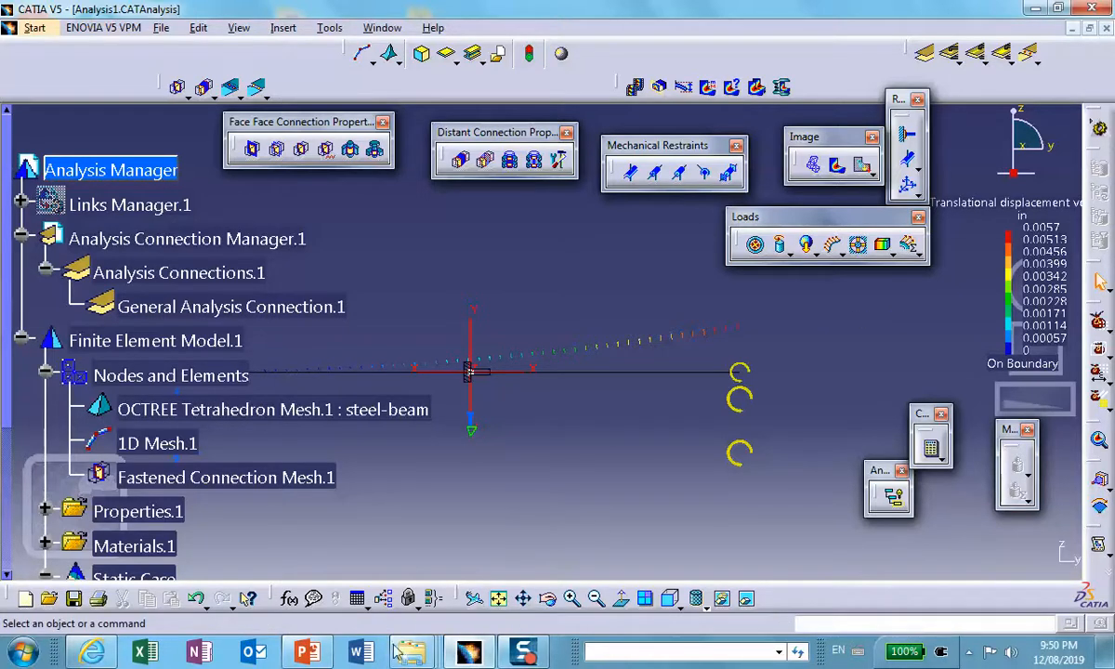
Step: Exit the finished IJMEE.pptx slide show in PowerPoint and return to the CATIA analysis
{"action": "left_click", "coordinate": [456, 488]}
{"action": "left_click", "coordinate": [480, 430]}
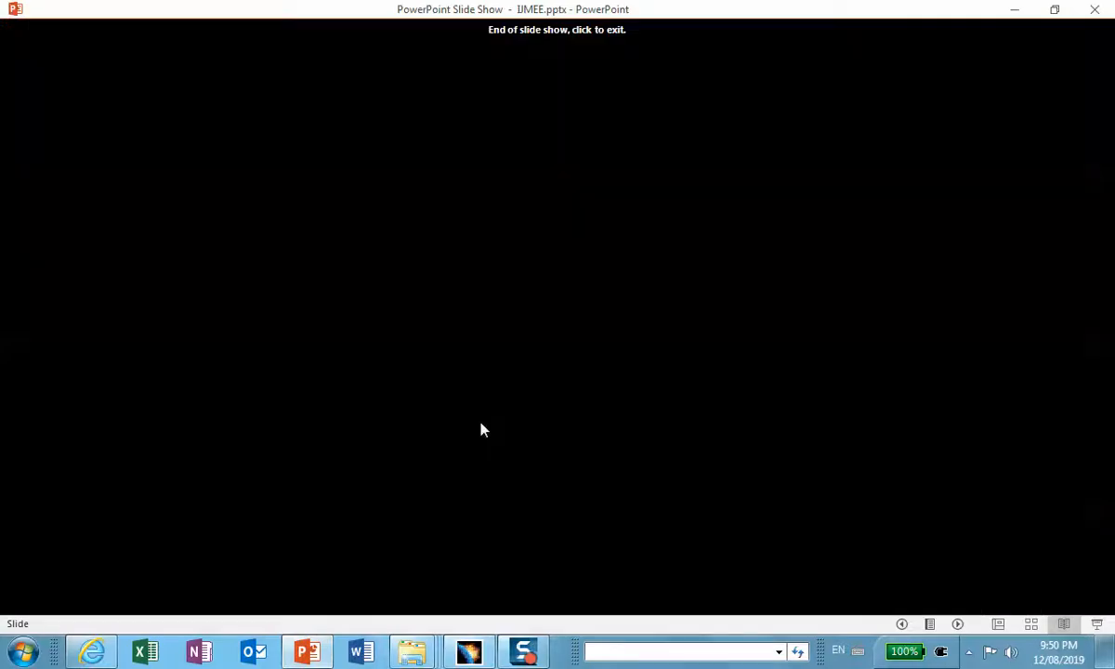
{"action": "left_click", "coordinate": [480, 428]}
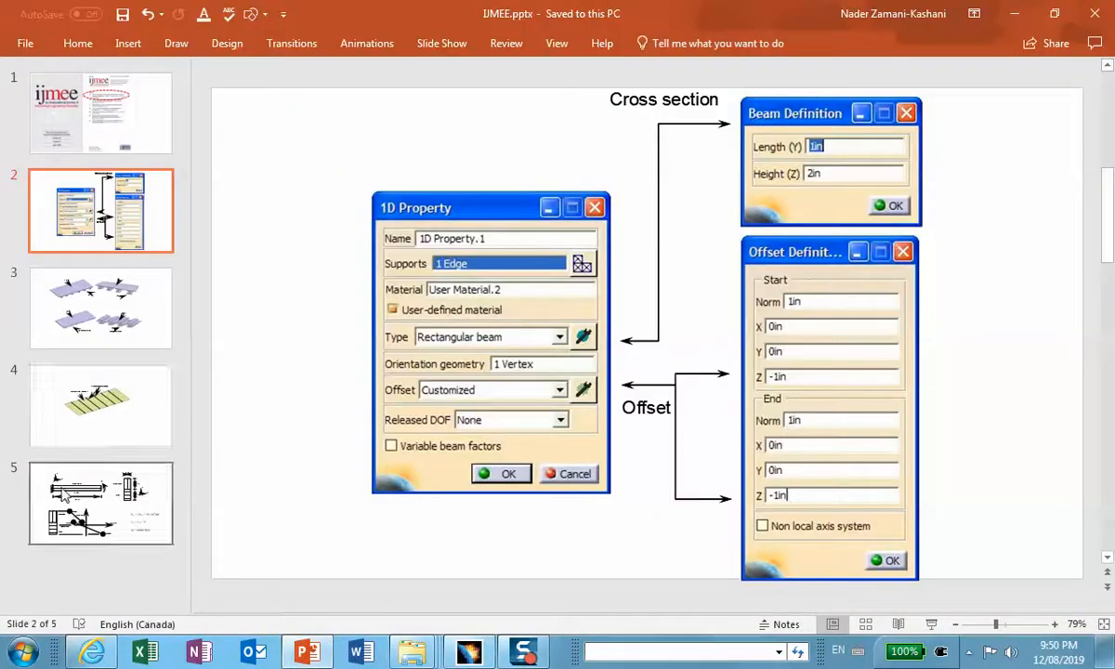
{"action": "left_click", "coordinate": [1014, 13]}
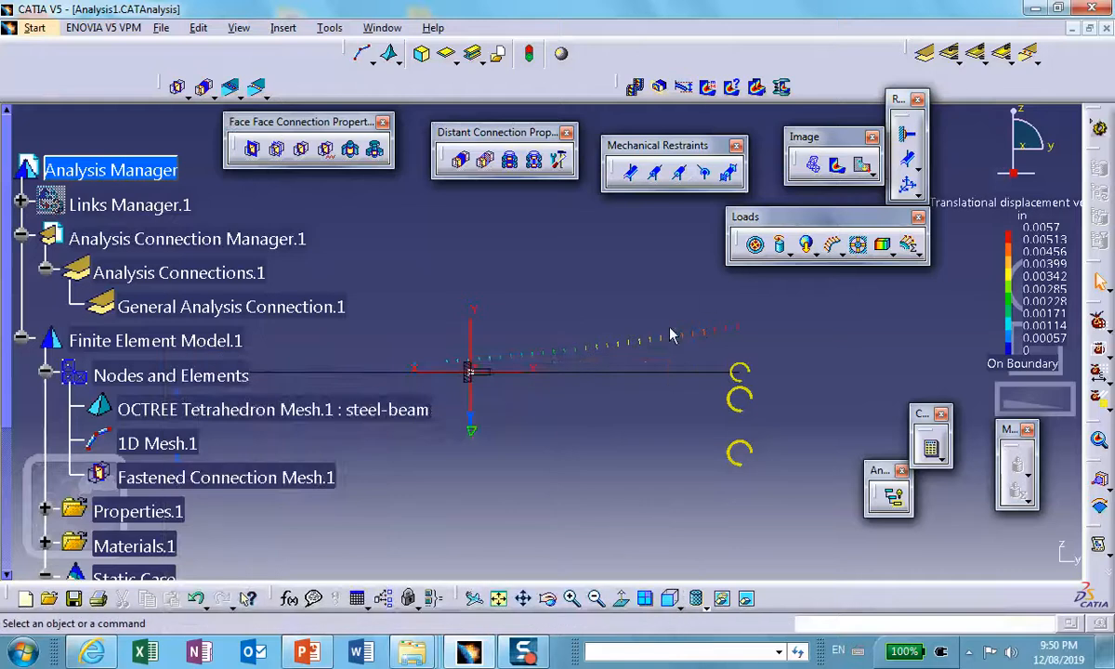
Step: Add the OCTREE Tetrahedron Mesh.1 : steel-beam group to the displacement image alongside 1D Mesh.1
{"action": "double_click", "coordinate": [678, 343]}
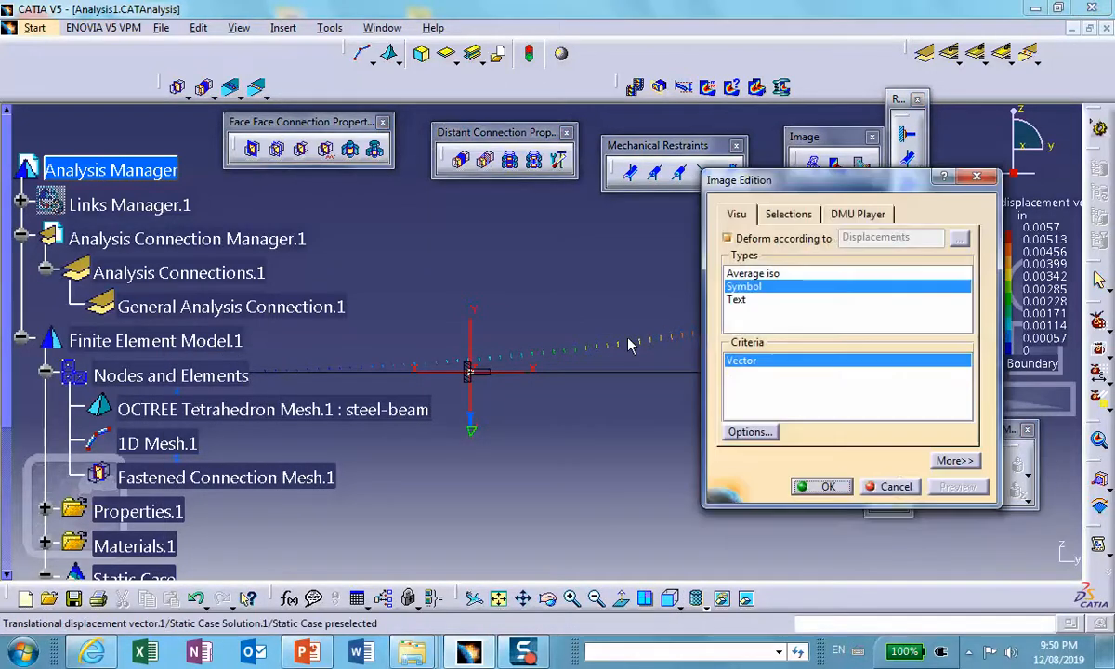
{"action": "left_click", "coordinate": [792, 213]}
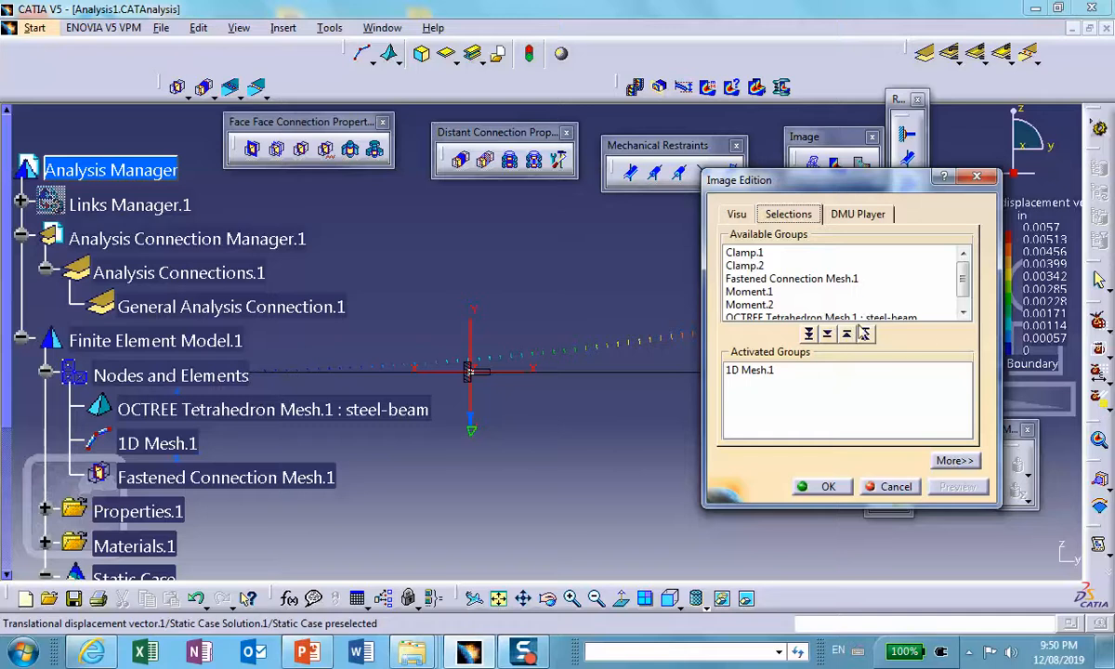
{"action": "left_click", "coordinate": [783, 317]}
{"action": "double_click", "coordinate": [785, 308]}
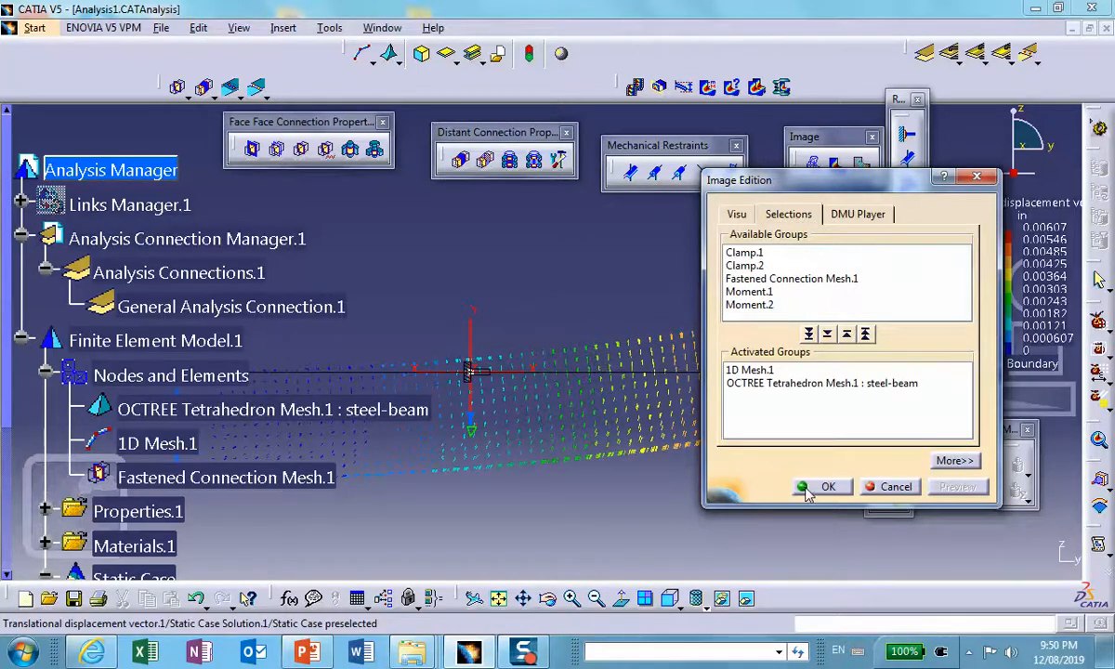
{"action": "left_click", "coordinate": [820, 486]}
Step: Set the two-beam displacement image to the Average iso type and inspect its contours in the front view
{"action": "double_click", "coordinate": [667, 411]}
{"action": "left_click", "coordinate": [737, 214]}
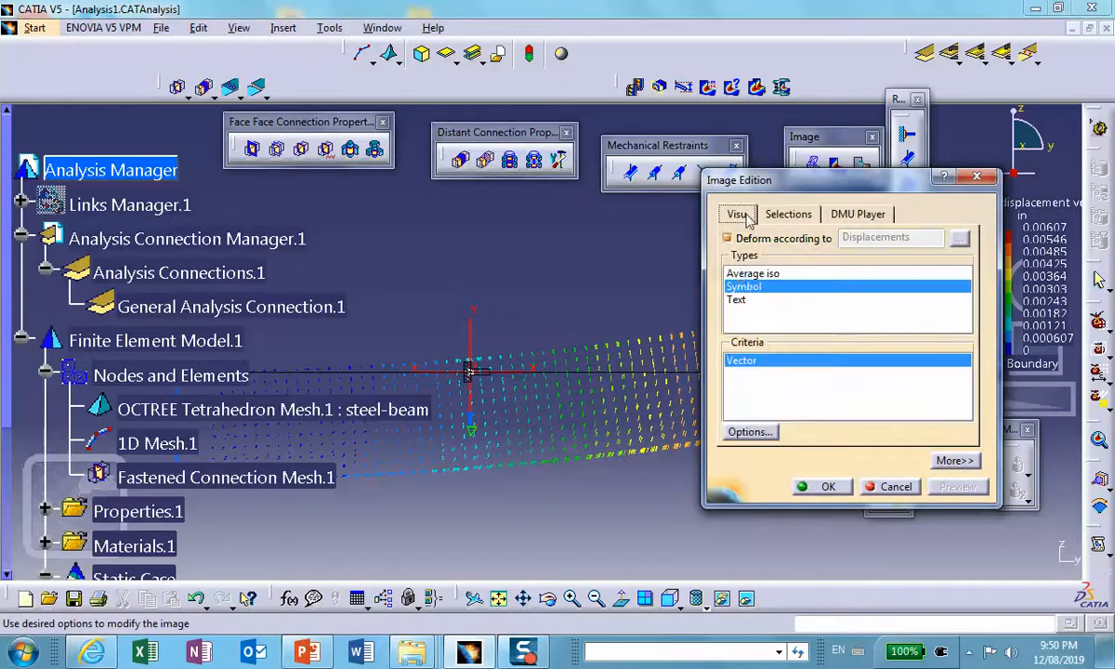
{"action": "left_click", "coordinate": [739, 273]}
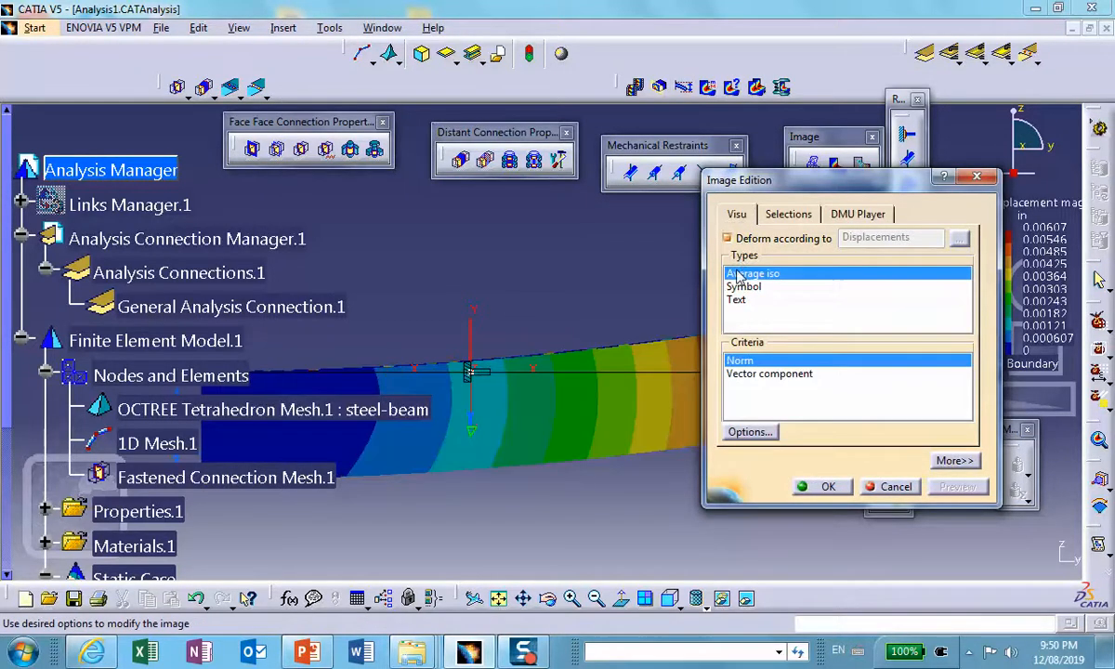
{"action": "left_click", "coordinate": [829, 491]}
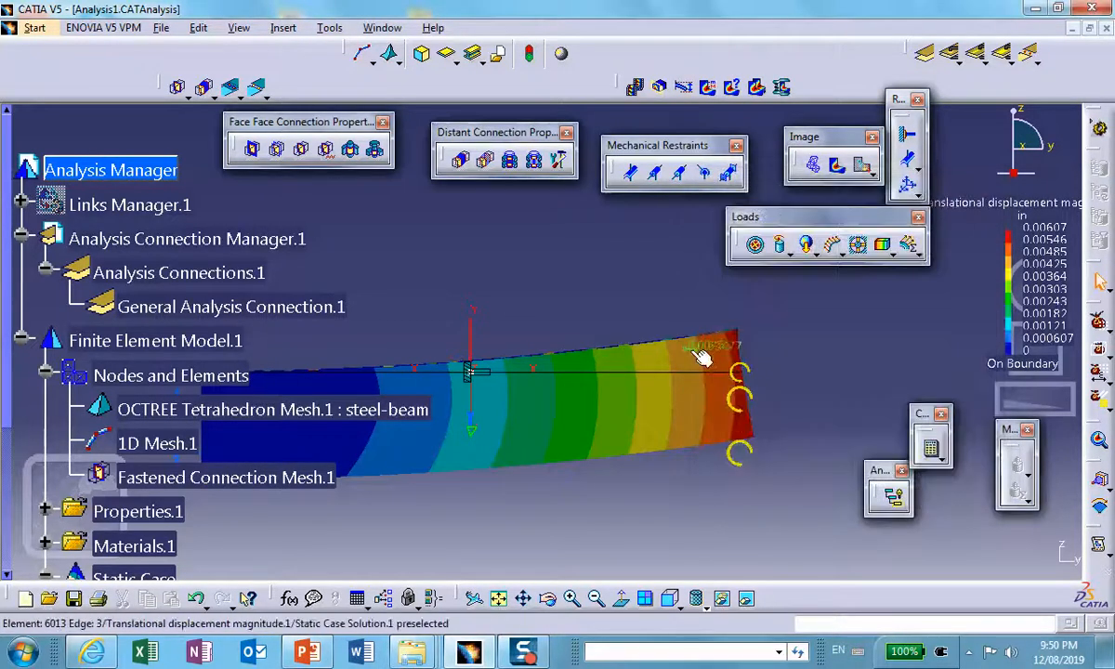
{"action": "middle_click_drag", "start_coordinate": [423, 330], "coordinate": [569, 560]}
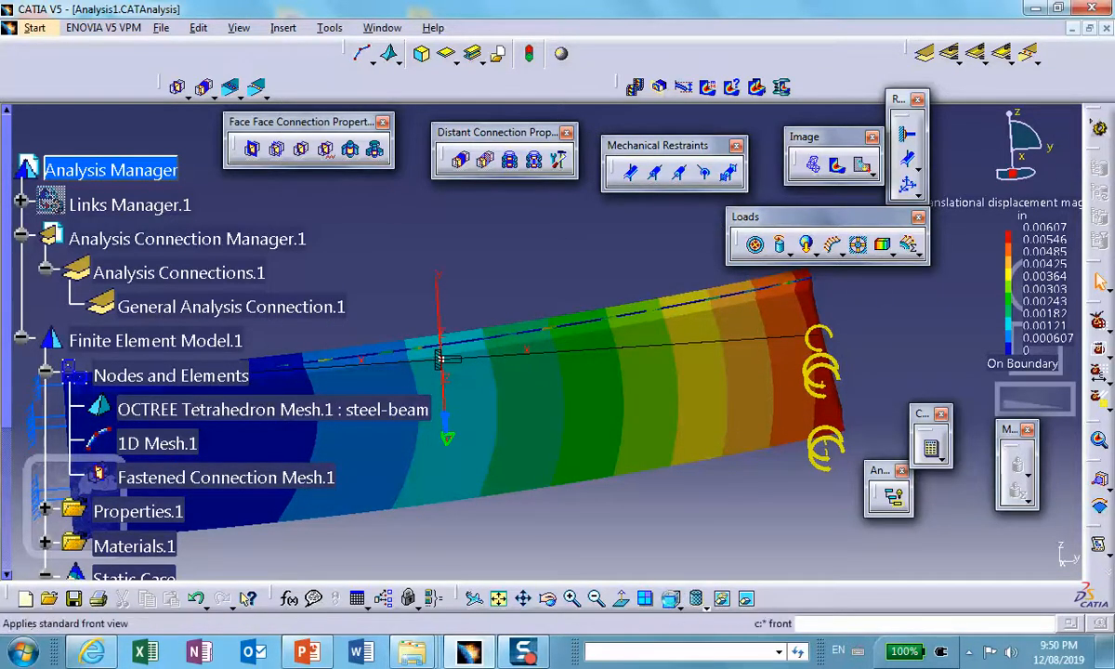
{"action": "left_click", "coordinate": [671, 599]}
{"action": "middle_click_drag", "start_coordinate": [639, 314], "coordinate": [671, 351]}
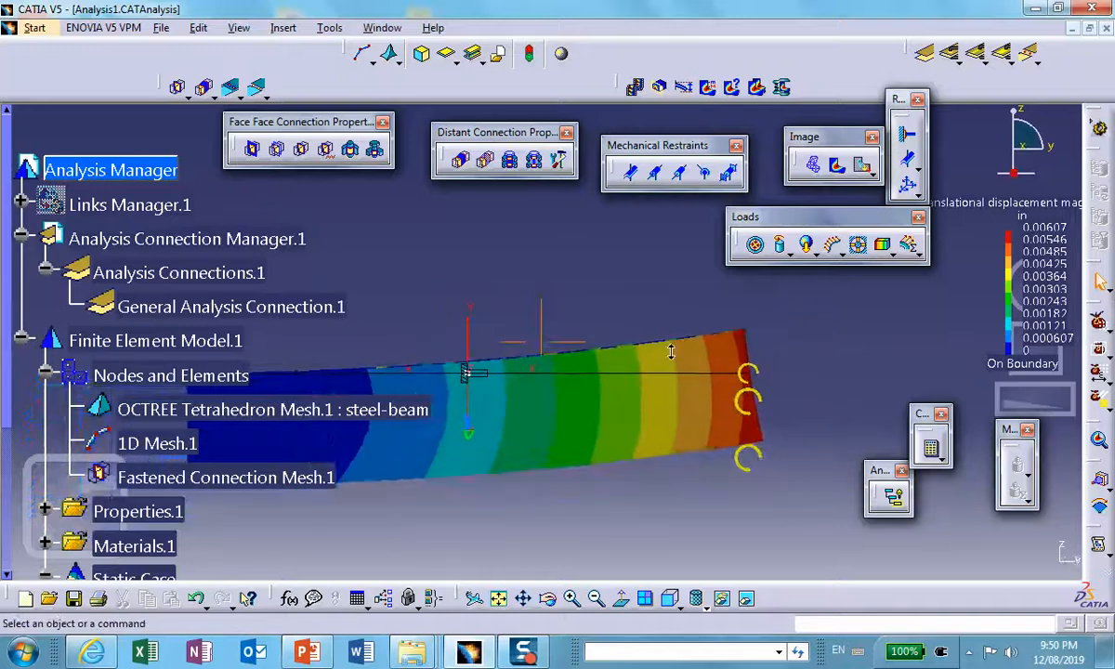
{"action": "middle_click_drag", "start_coordinate": [652, 390], "coordinate": [753, 358]}
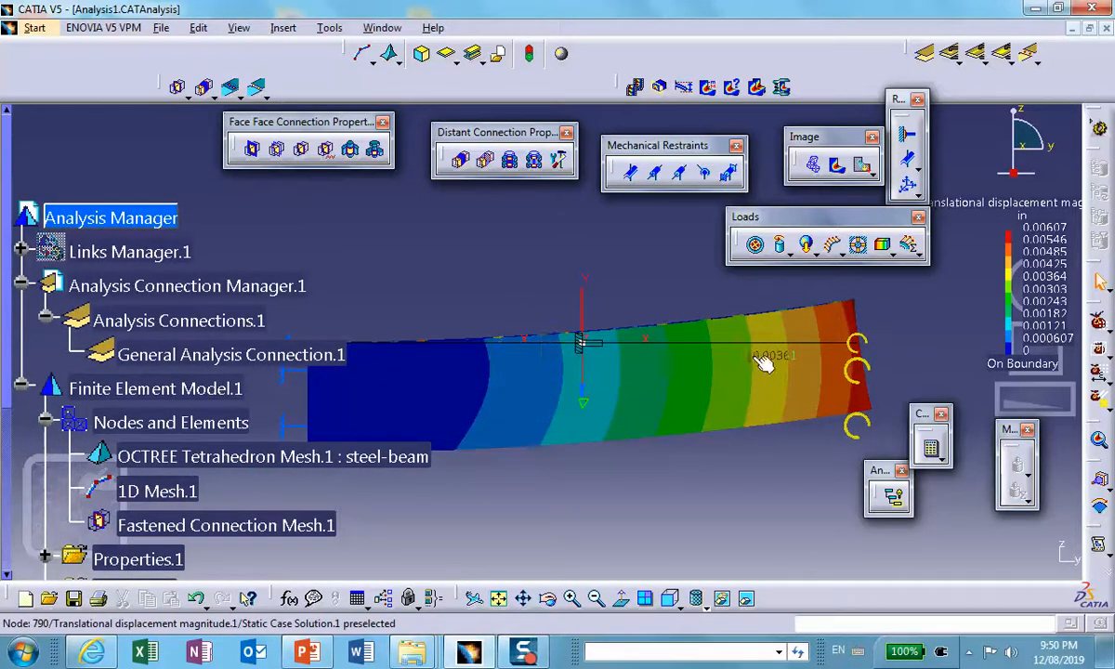
Step: Display the Von Mises stress image and limit it to the OCTREE Tetrahedron Mesh.1 : steel-beam group
{"action": "left_click", "coordinate": [836, 167]}
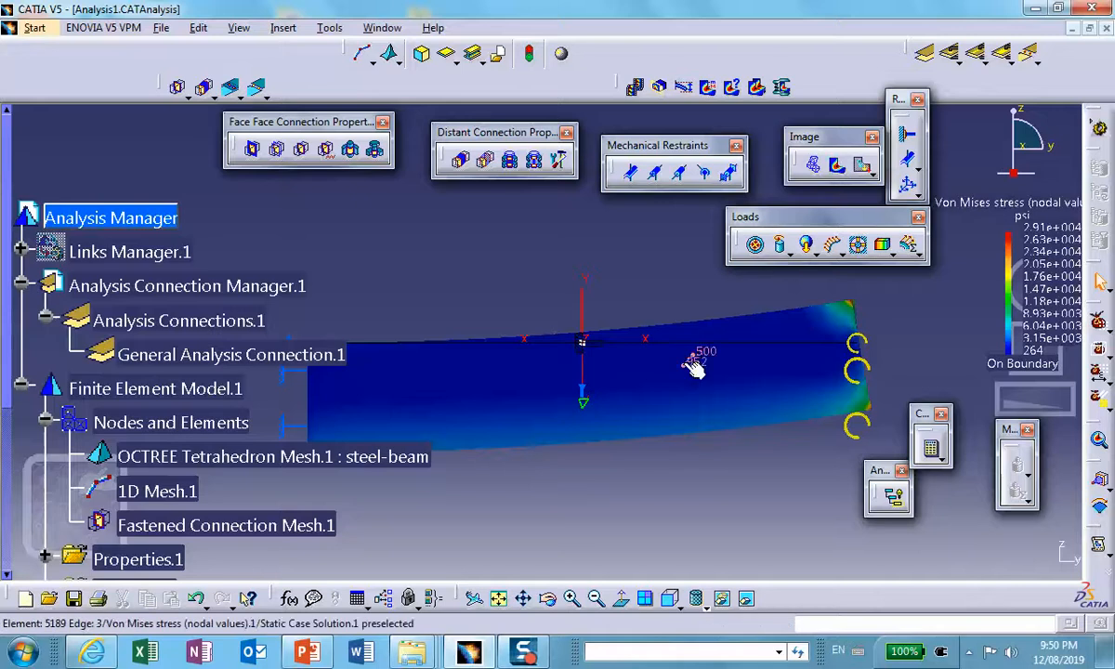
{"action": "double_click", "coordinate": [490, 351]}
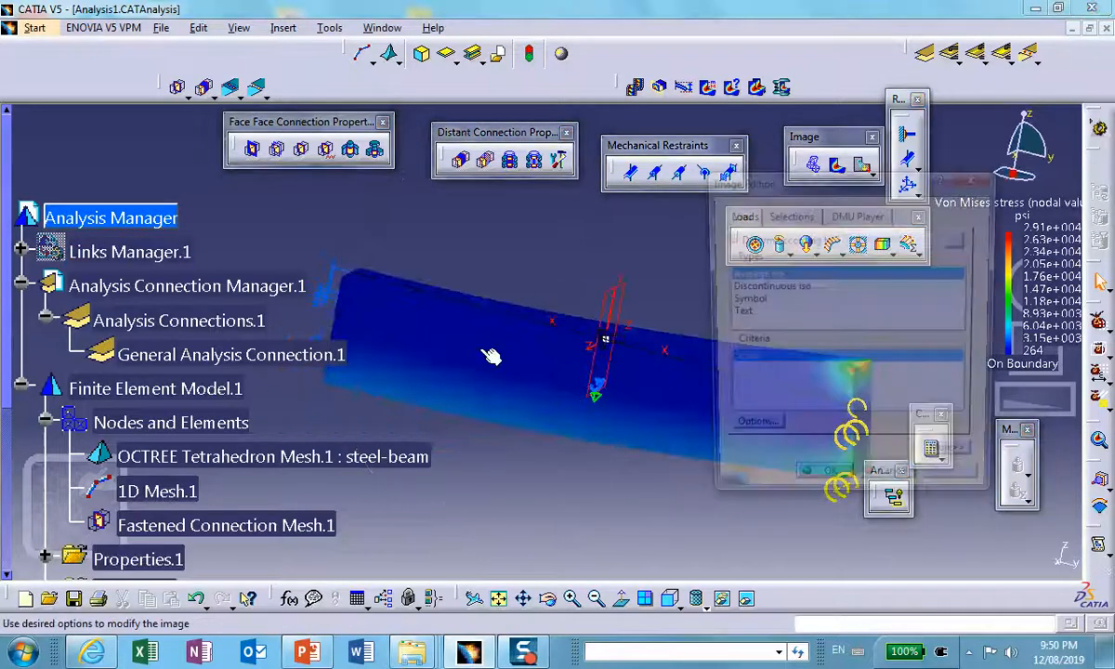
{"action": "left_click", "coordinate": [789, 215]}
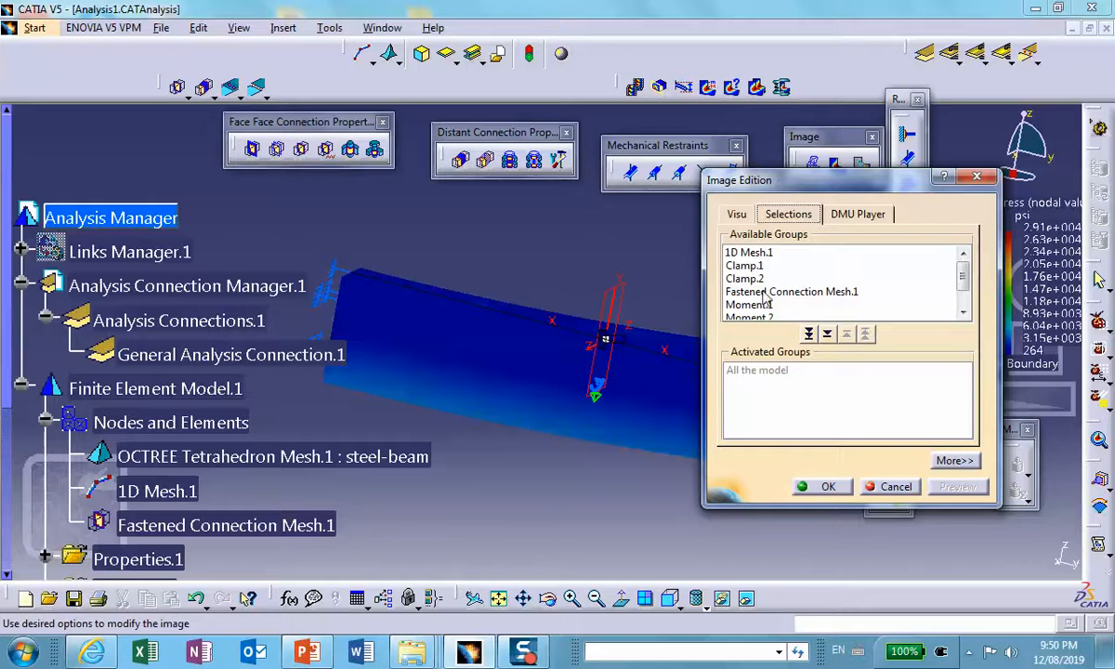
{"action": "left_click_drag", "start_coordinate": [964, 276], "coordinate": [963, 292]}
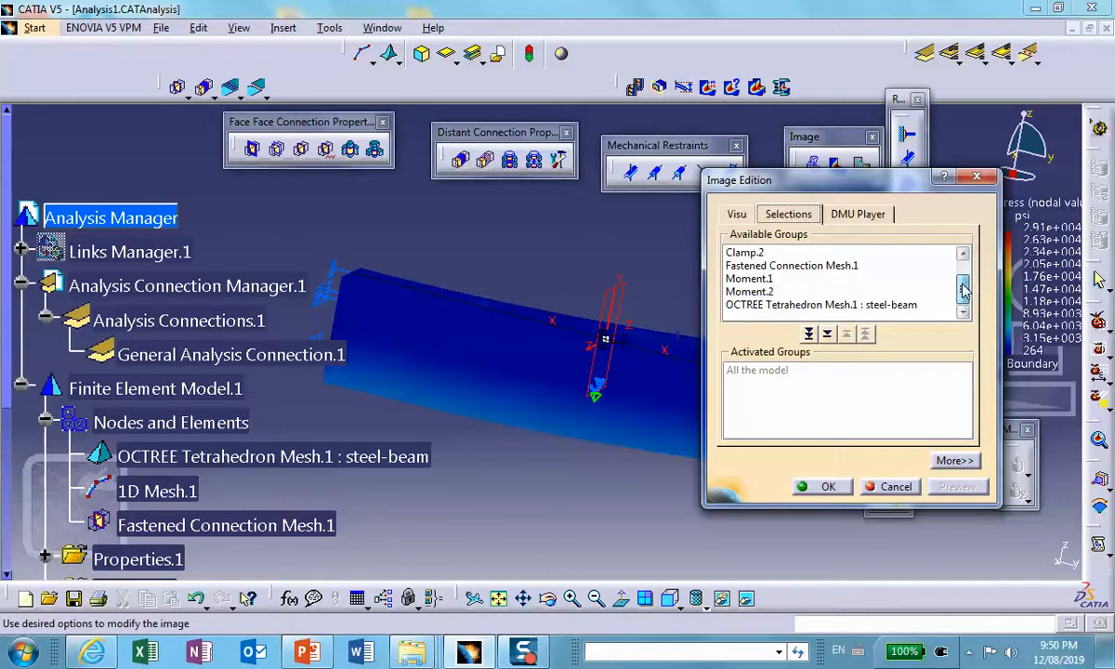
{"action": "double_click", "coordinate": [796, 306]}
{"action": "left_click", "coordinate": [823, 488]}
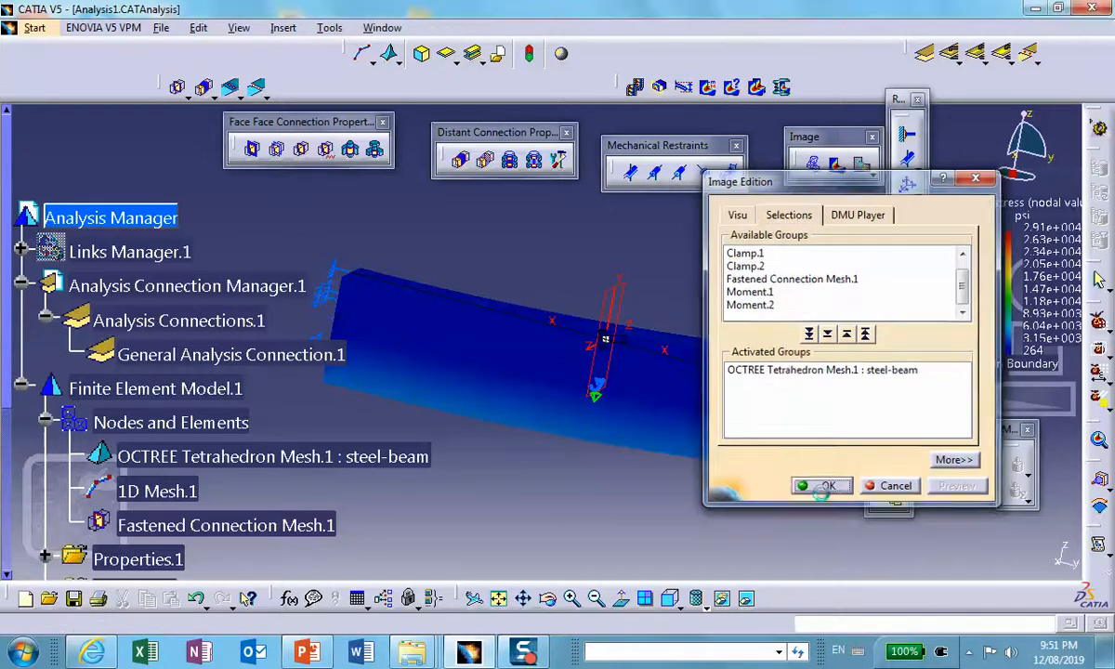
{"action": "scroll", "coordinate": [686, 296], "scroll_direction": "up", "scroll_amount": 1}
{"action": "middle_click_drag", "start_coordinate": [686, 297], "coordinate": [620, 313]}
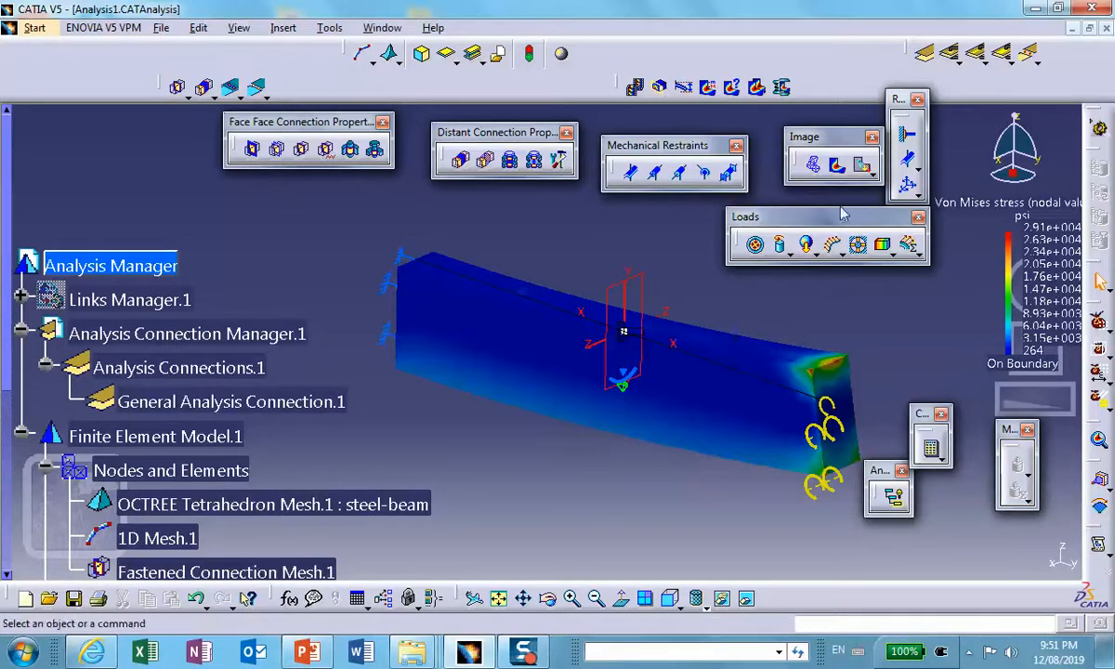
Step: Display the displacement vector image and limit it to the OCTREE Tetrahedron Mesh.1 : steel-beam group
{"action": "left_click", "coordinate": [863, 167]}
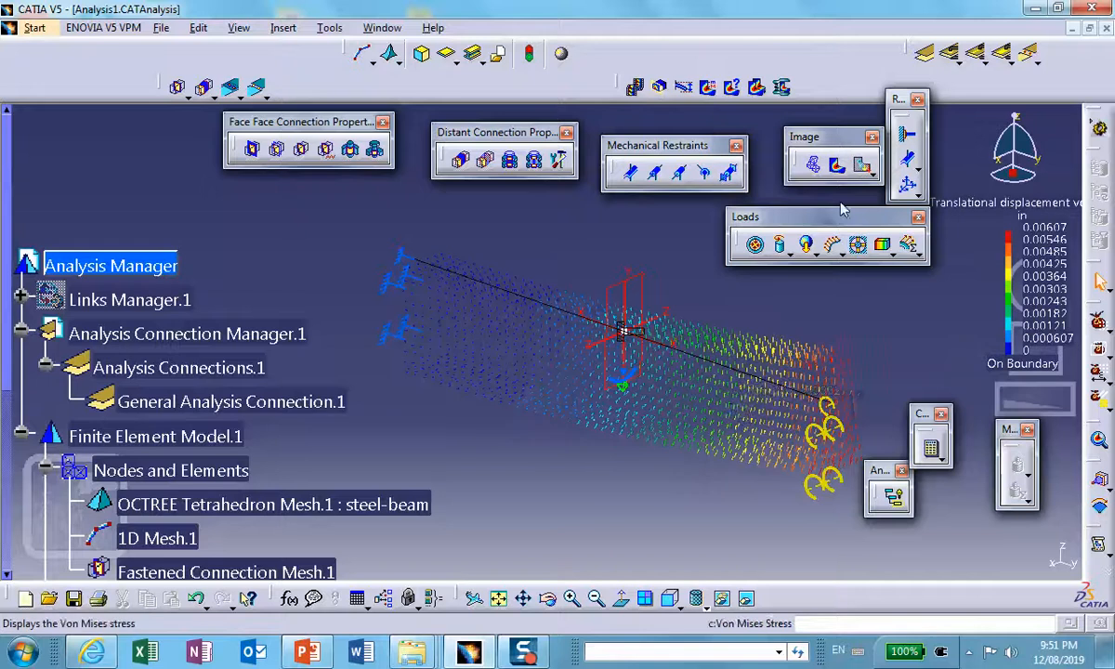
{"action": "double_click", "coordinate": [740, 416]}
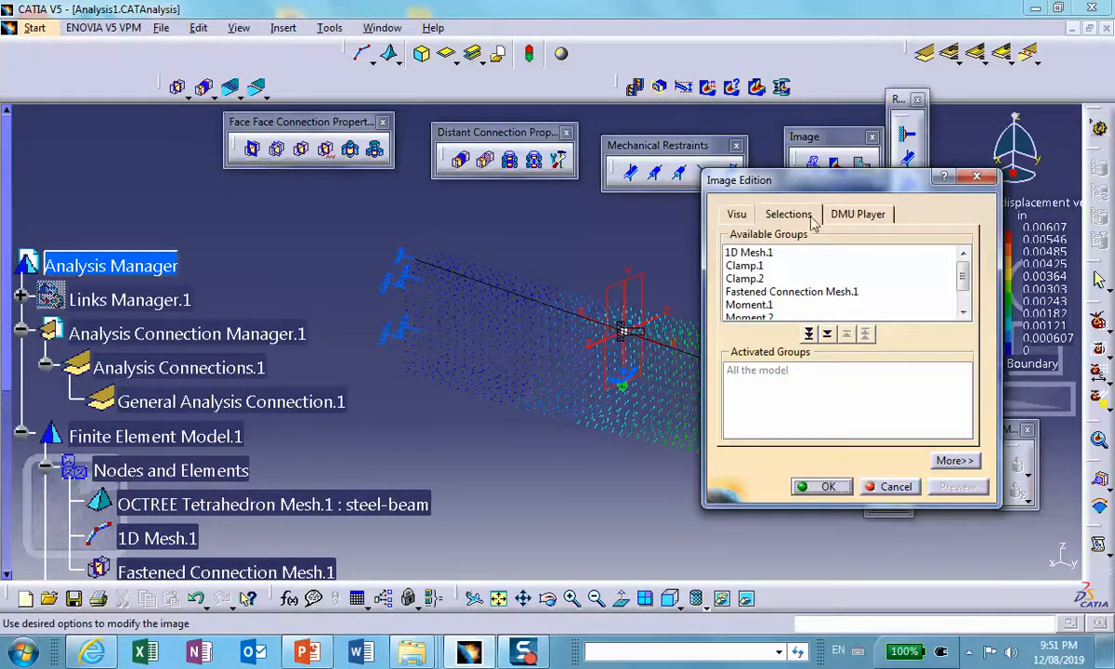
{"action": "left_click_drag", "start_coordinate": [964, 278], "coordinate": [964, 295]}
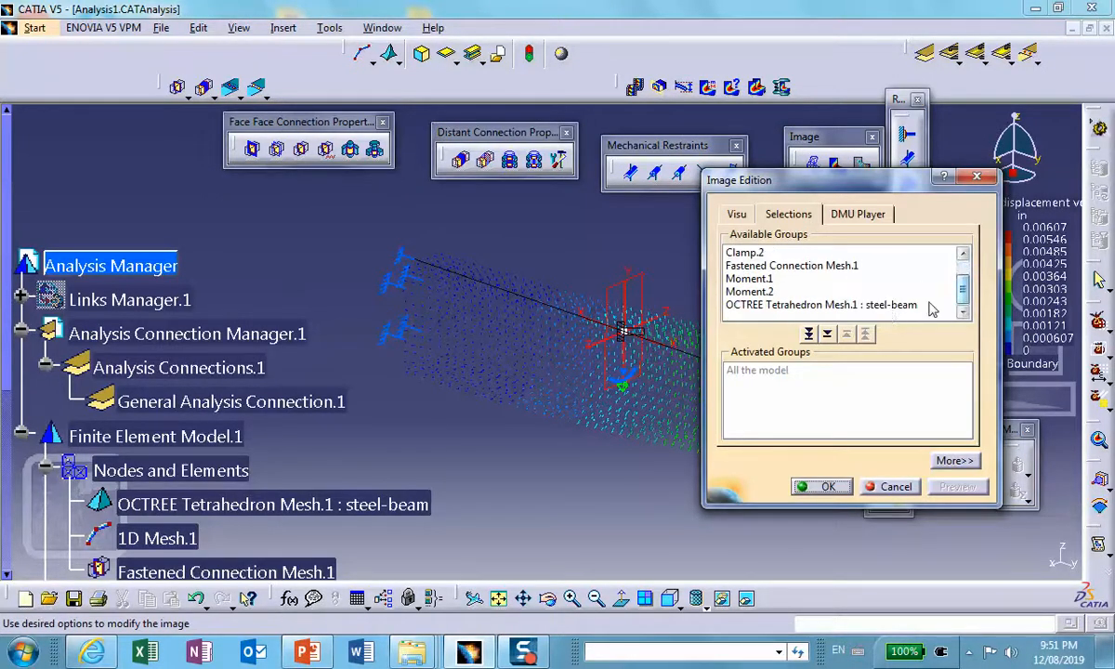
{"action": "double_click", "coordinate": [888, 311]}
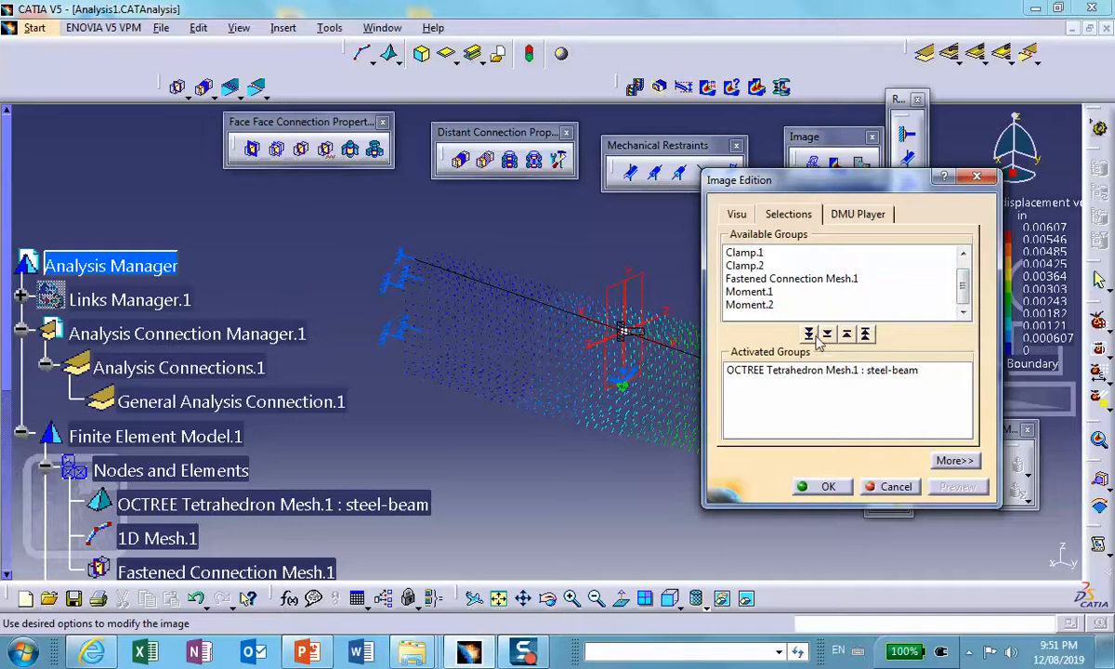
{"action": "left_click", "coordinate": [827, 486]}
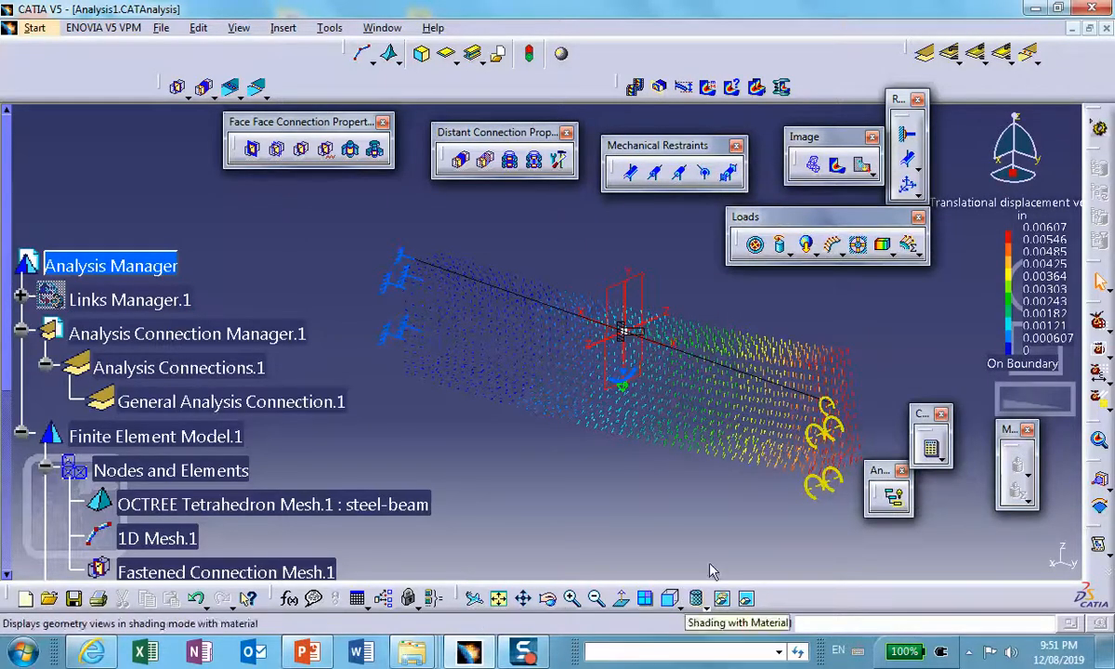
Step: Set the steel beam's displacement image to the Average iso type with the Norm criterion
{"action": "double_click", "coordinate": [738, 393]}
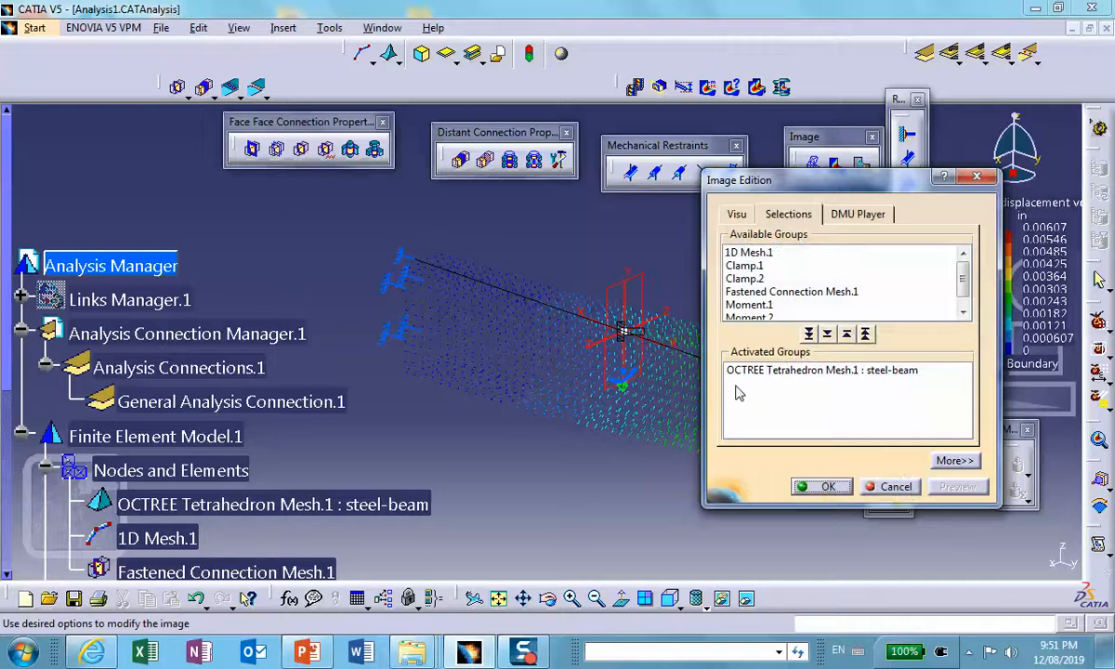
{"action": "left_click", "coordinate": [736, 214]}
{"action": "left_click", "coordinate": [753, 273]}
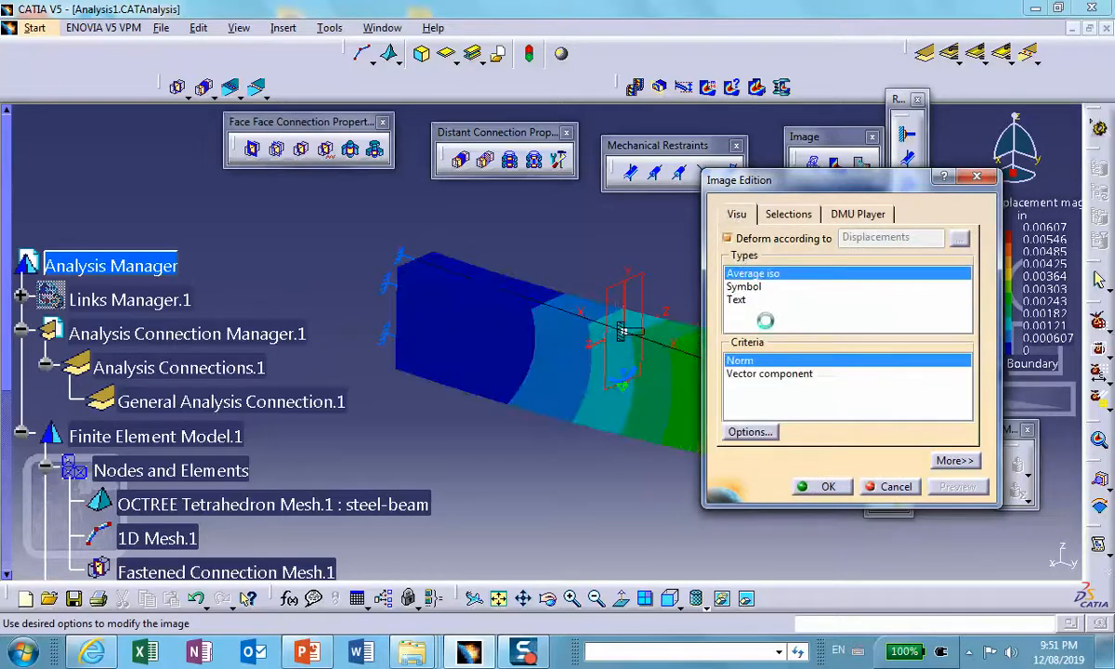
{"action": "left_click", "coordinate": [824, 486]}
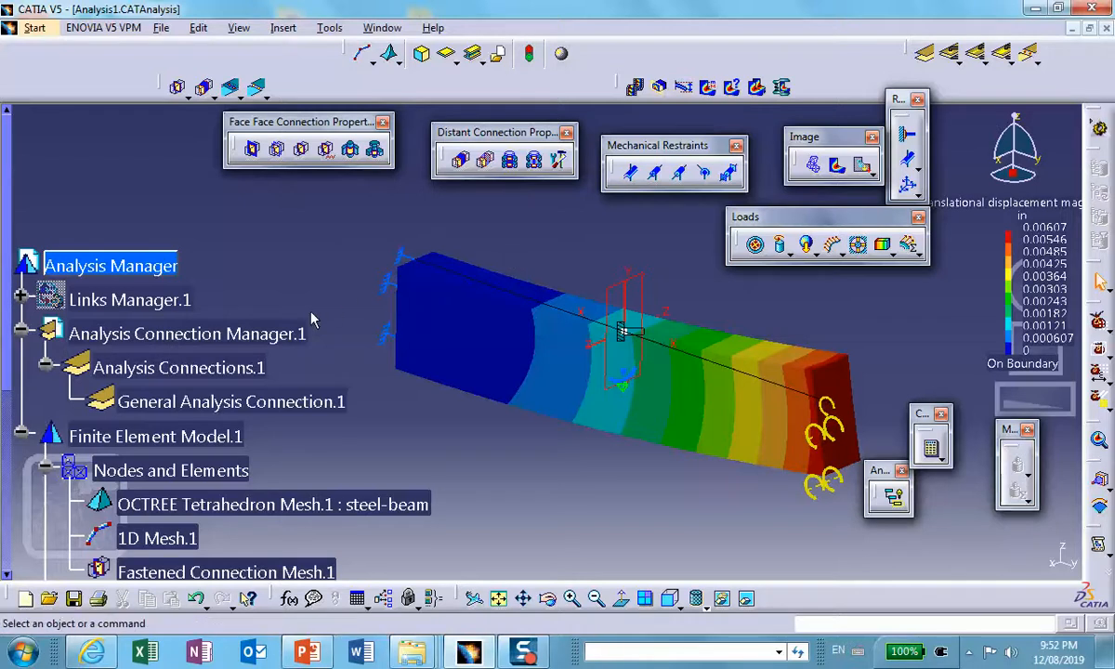
{"action": "scroll", "coordinate": [249, 249], "scroll_direction": "down", "scroll_amount": 3}
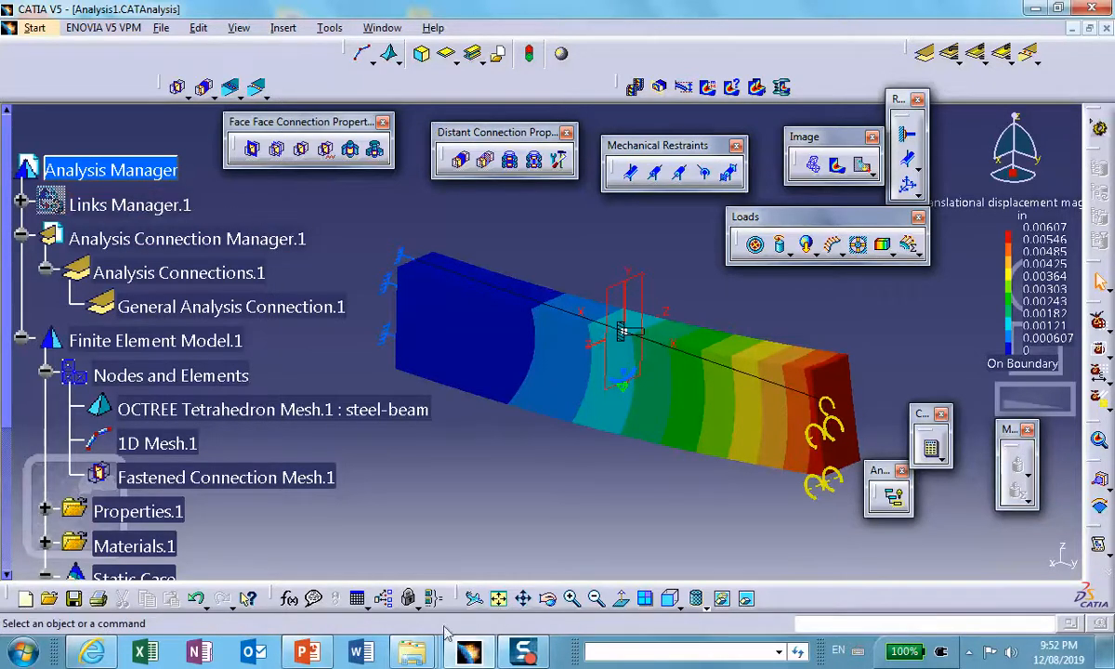
Step: Switch to PowerPoint and examine slide 3's sketches of solids and shells with offset and non-offset beams
{"action": "mouse_move", "coordinate": [302, 655]}
{"action": "left_click", "coordinate": [301, 655]}
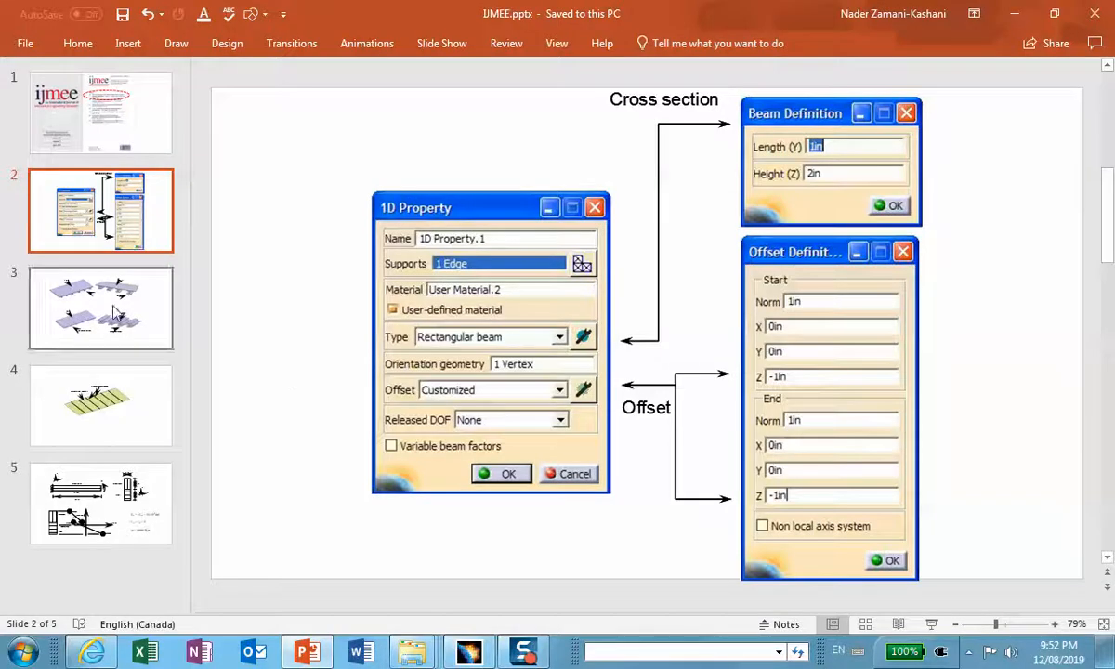
{"action": "left_click", "coordinate": [115, 312]}
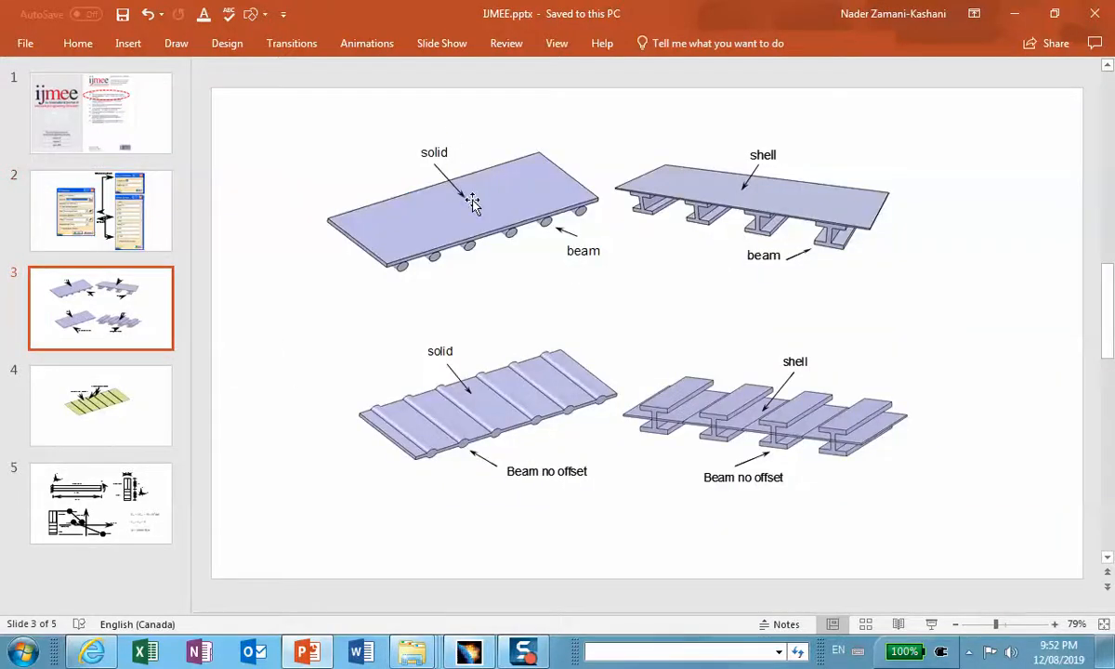
{"action": "left_click", "coordinate": [472, 203]}
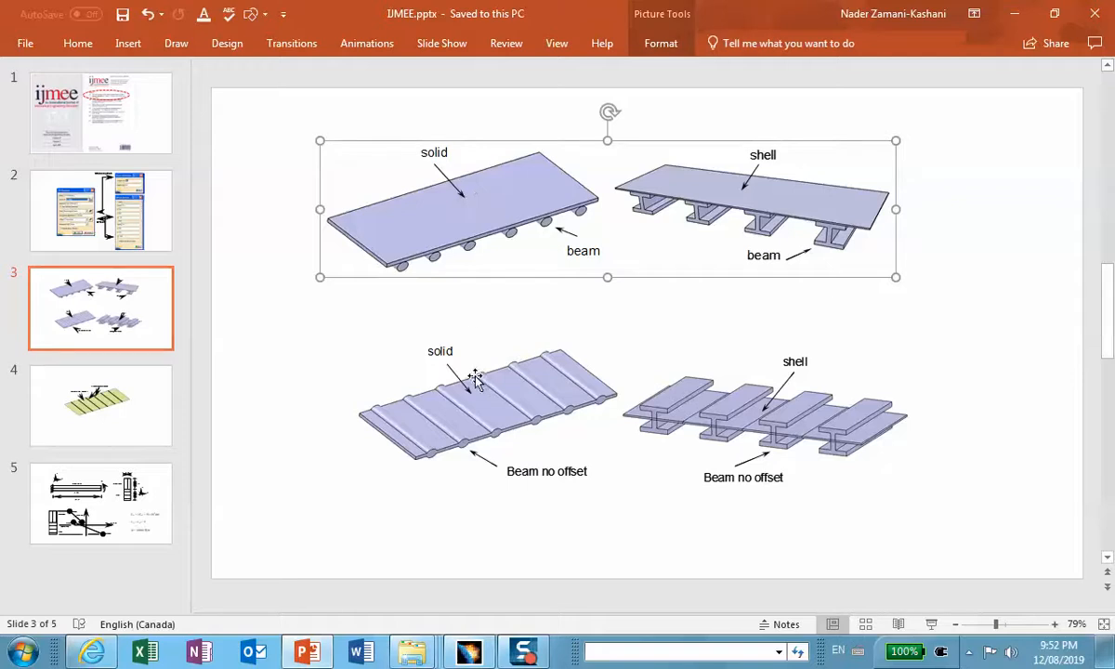
{"action": "left_click", "coordinate": [467, 409]}
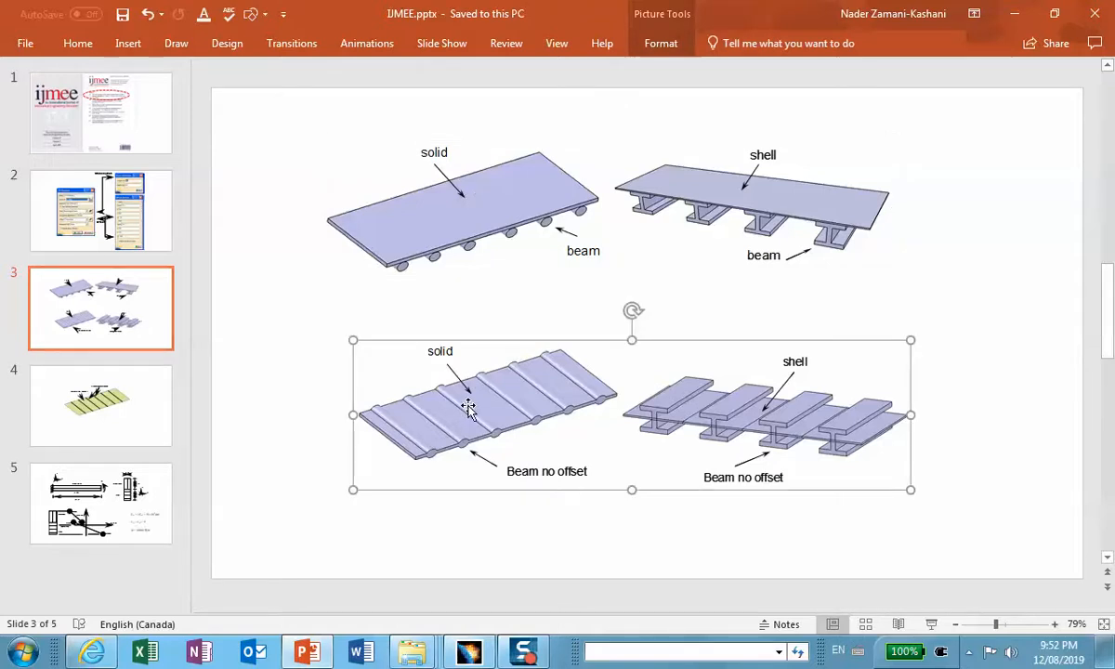
{"action": "left_click", "coordinate": [789, 203]}
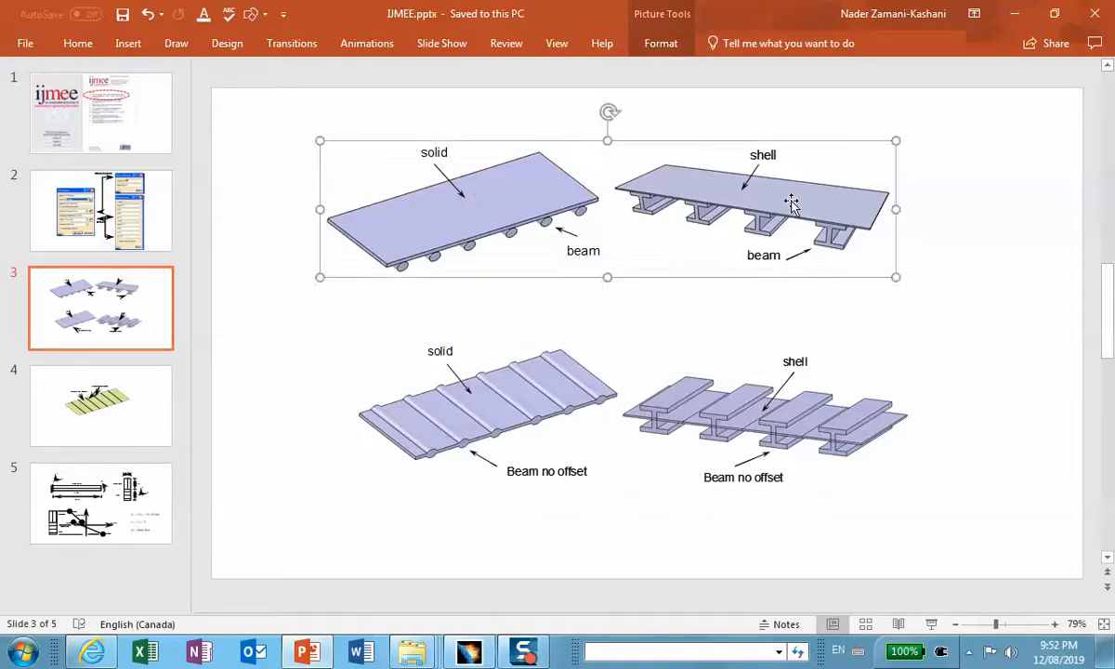
{"action": "left_click", "coordinate": [760, 388]}
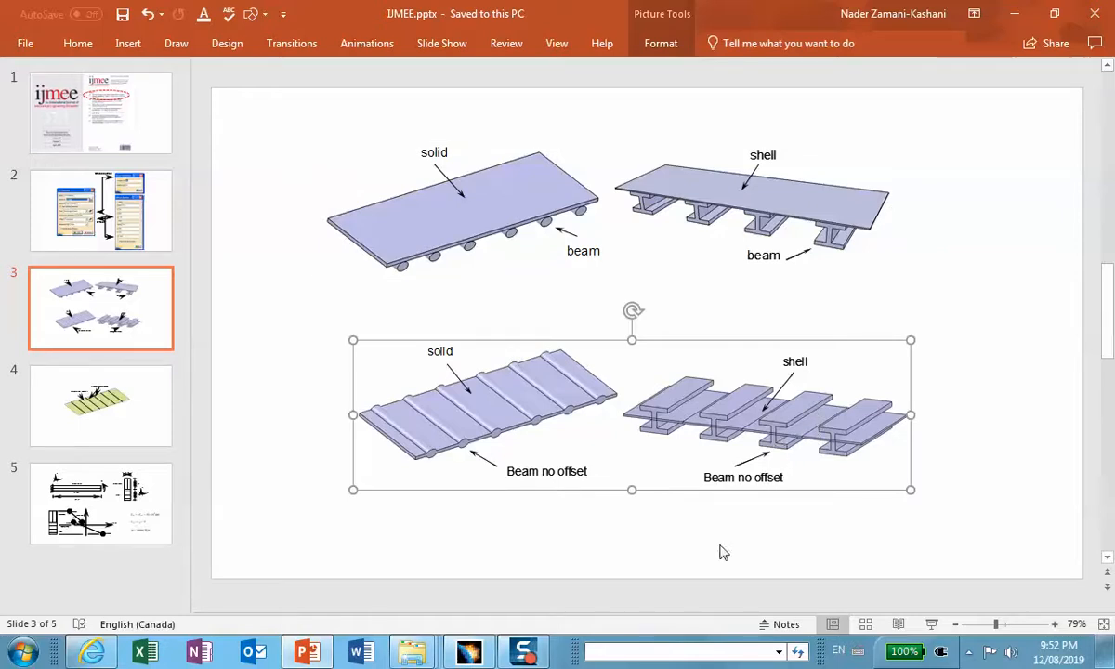
{"action": "mouse_move", "coordinate": [525, 655]}
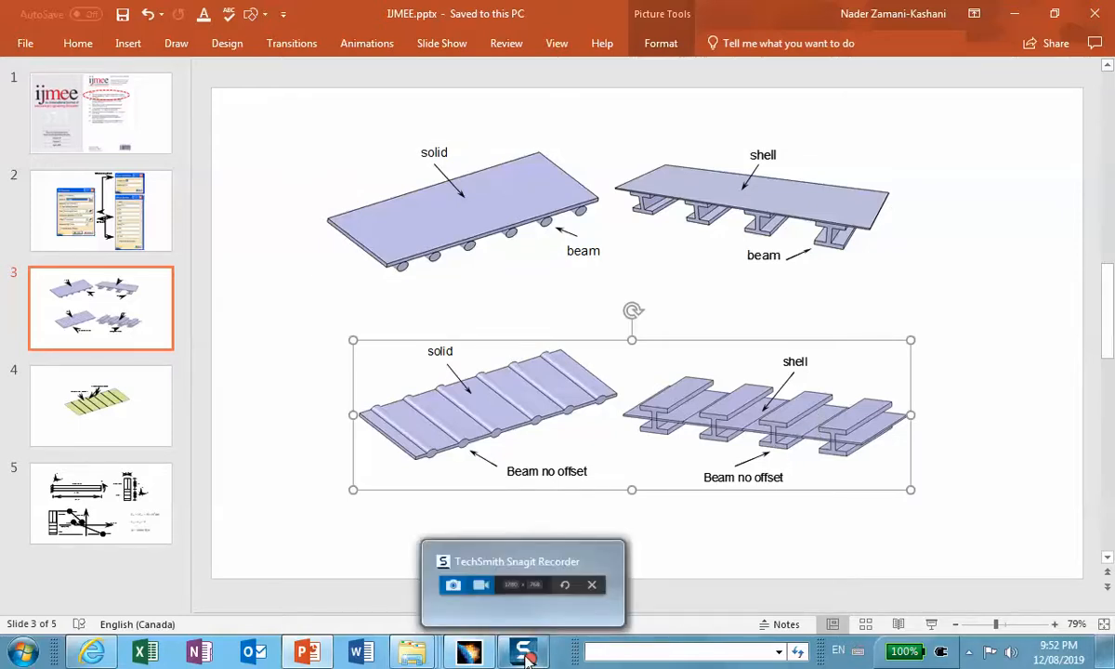